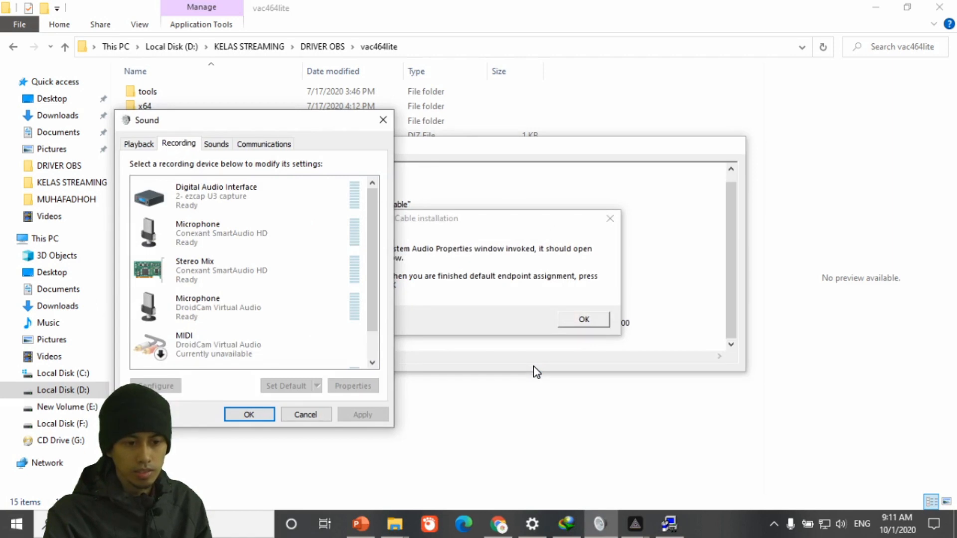
Step: Finish the Virtual Audio Cable installation by acknowledging its endpoint assignment and completion messages
click(550, 231)
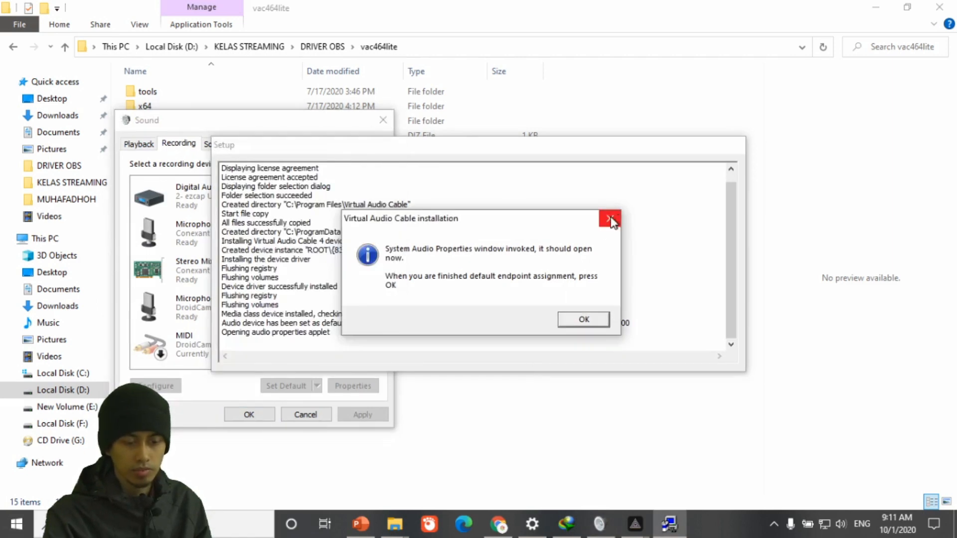
click(585, 321)
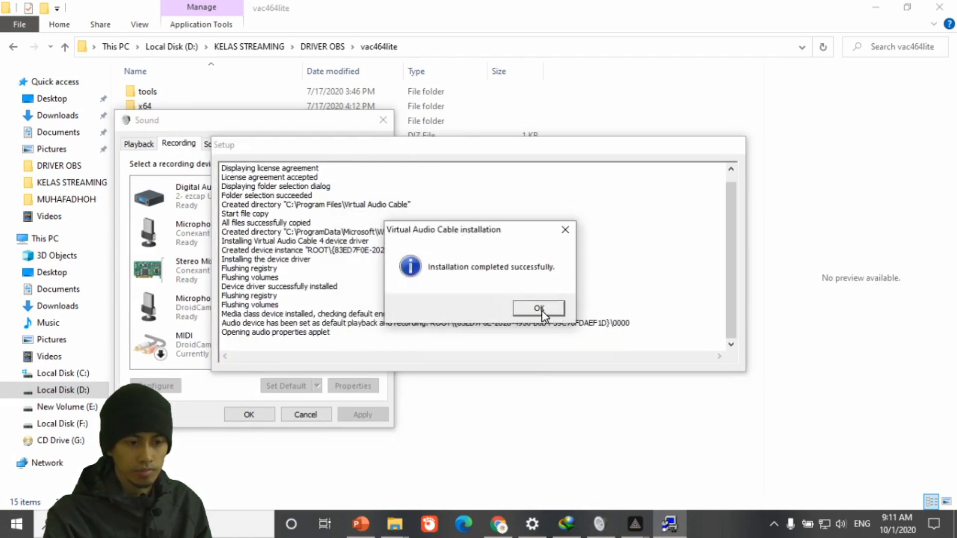
click(540, 310)
Step: Enable listening to the Line 1 (Virtual Audio Cable) recording device, apply the change and close the sound settings dialog
scroll(269, 309, down, 2)
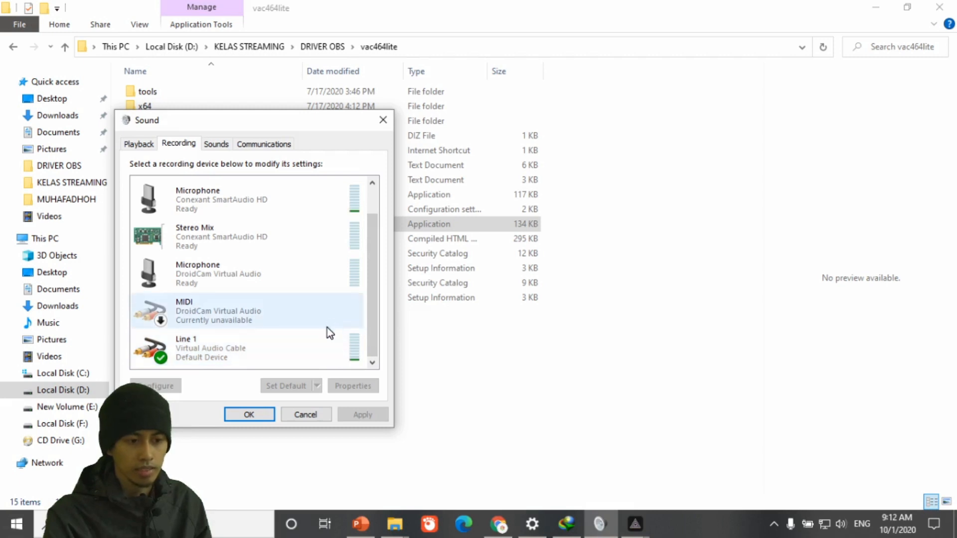
click(249, 355)
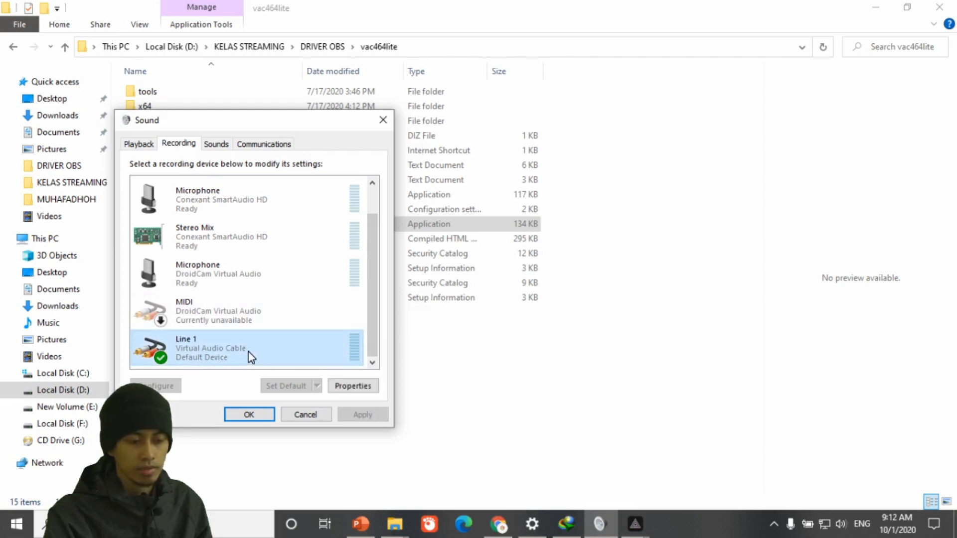
right_click(251, 357)
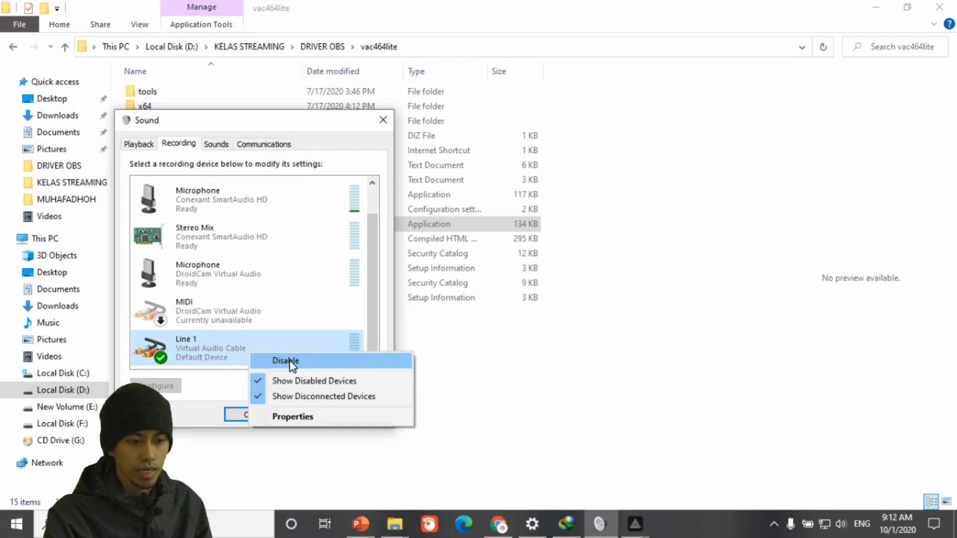
click(308, 416)
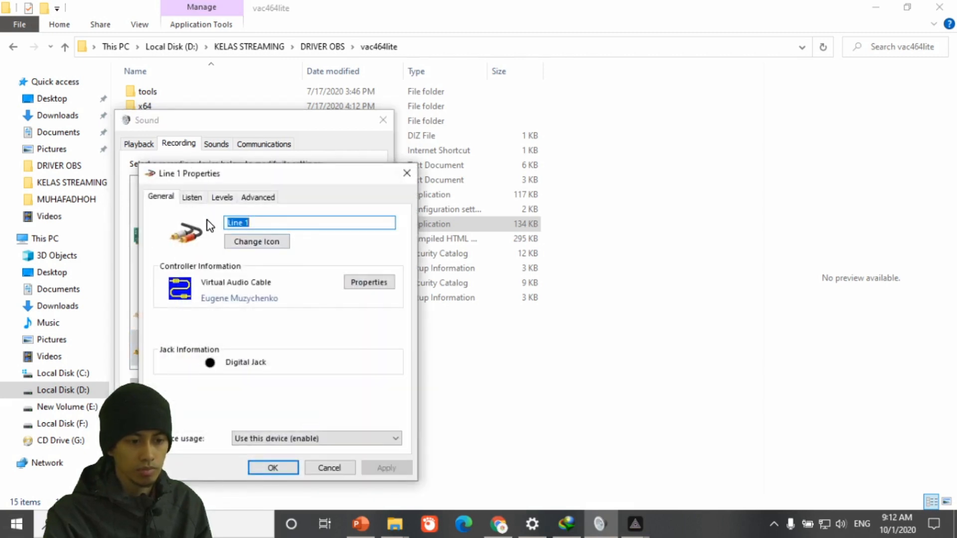
click(192, 198)
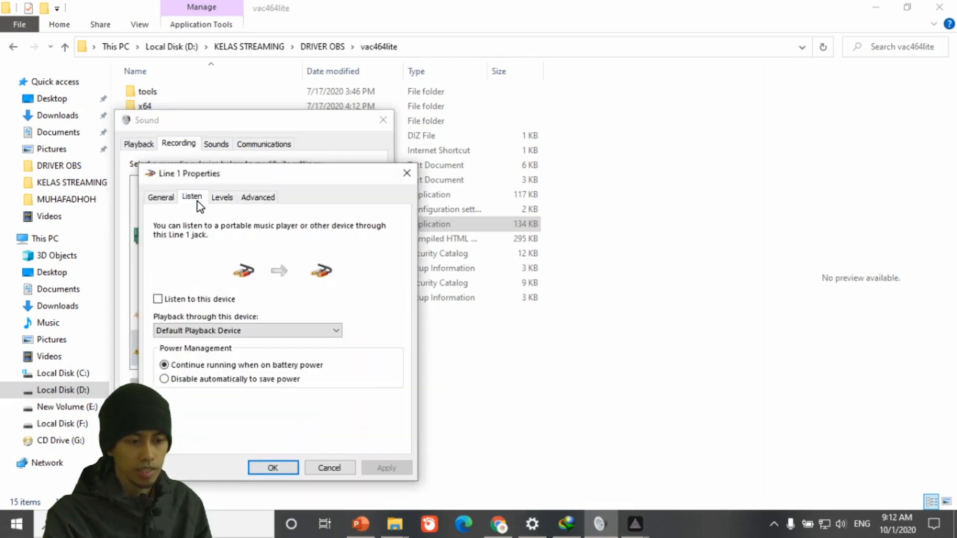
click(211, 300)
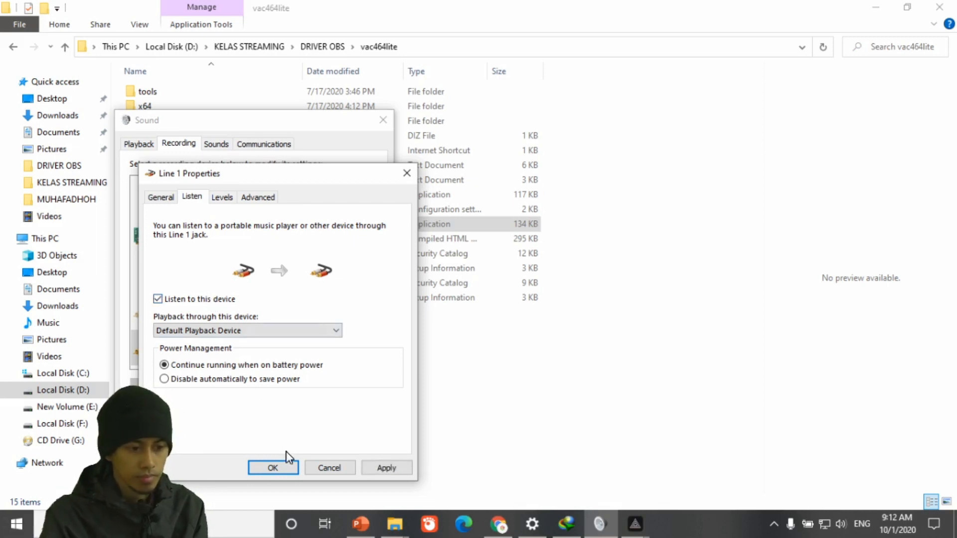
click(377, 469)
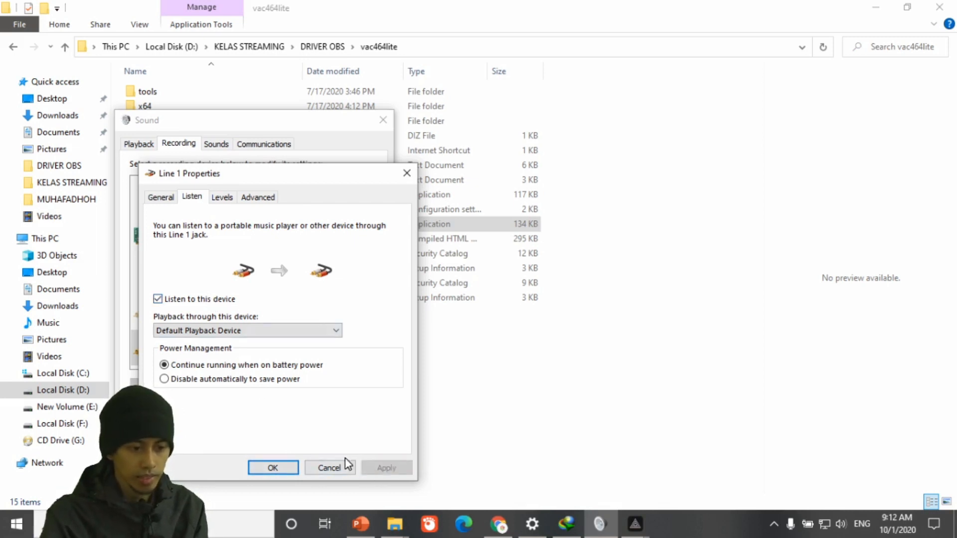
click(273, 470)
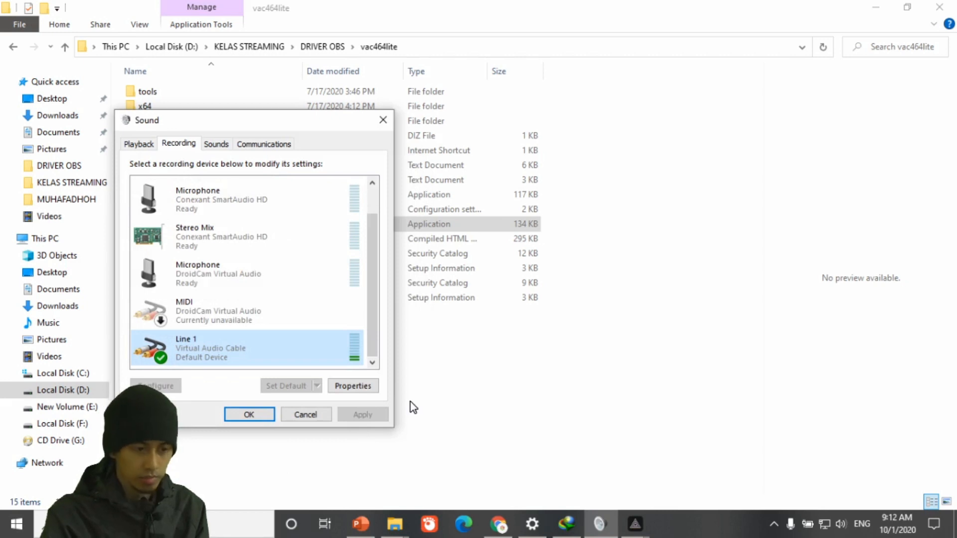
click(262, 417)
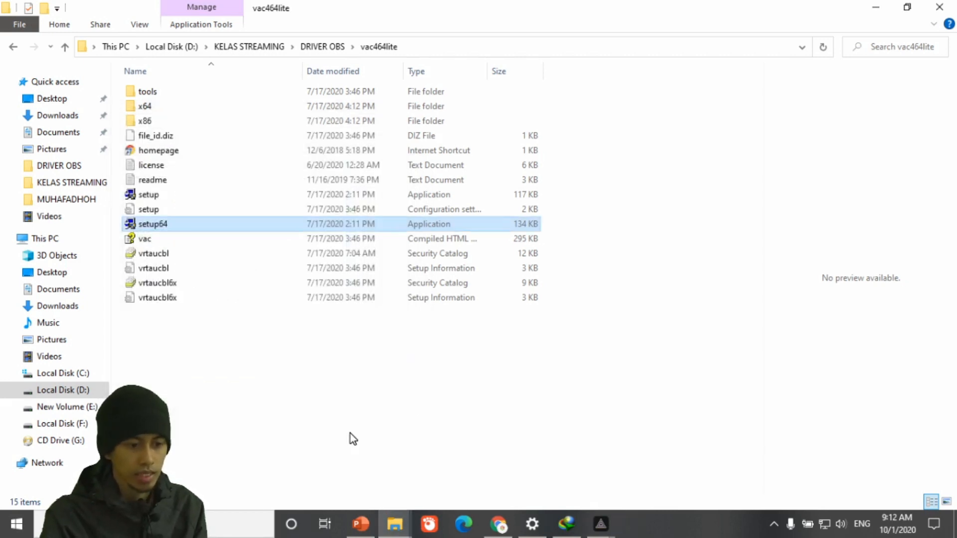
Step: Run VBCABLE_Setup_x64 from the VBCABLE_Driver_Pack43 folder as administrator and install the VB-Audio Virtual Cable driver
click(314, 48)
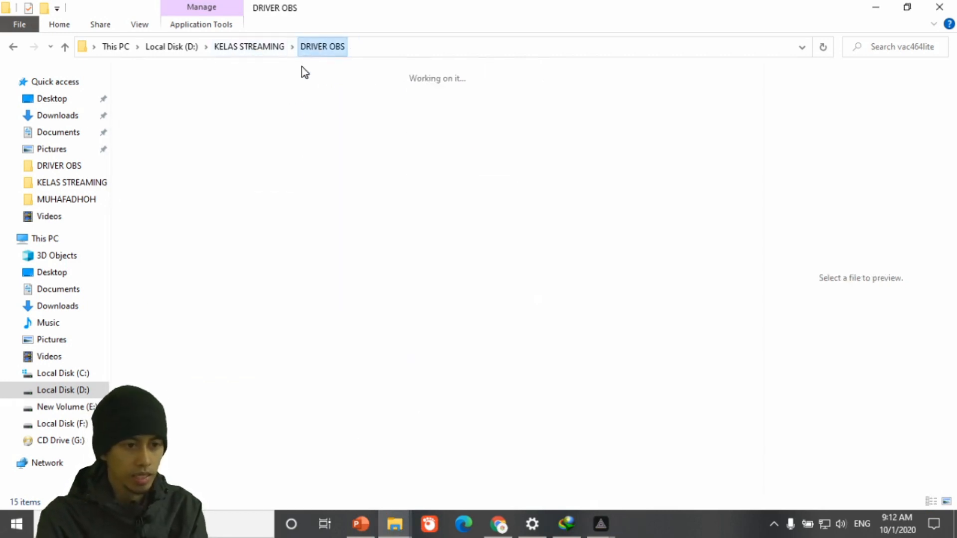
double_click(203, 146)
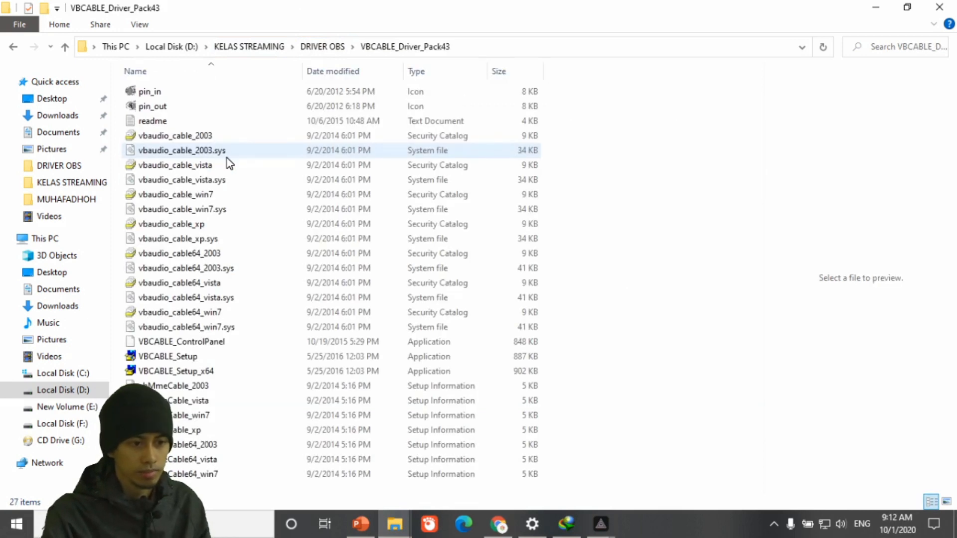
double_click(175, 372)
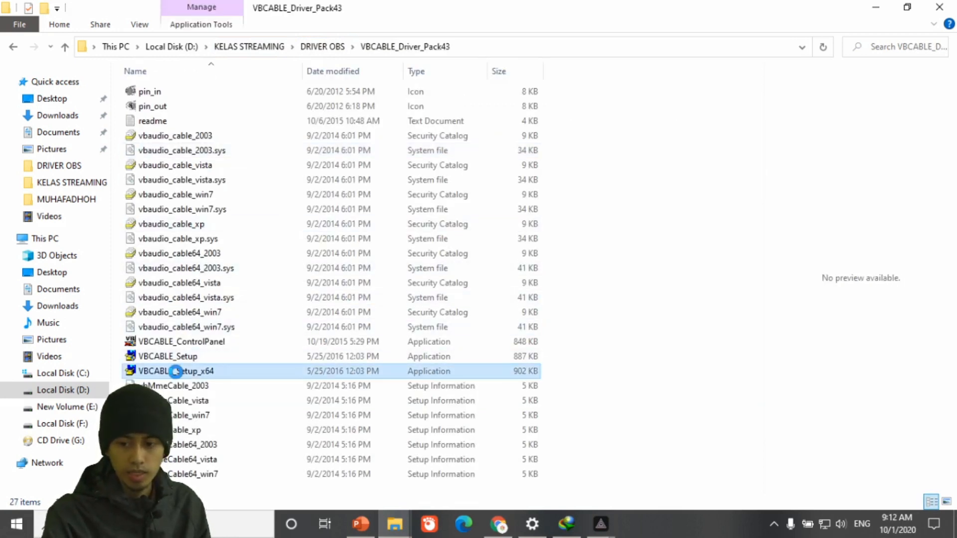
right_click(177, 372)
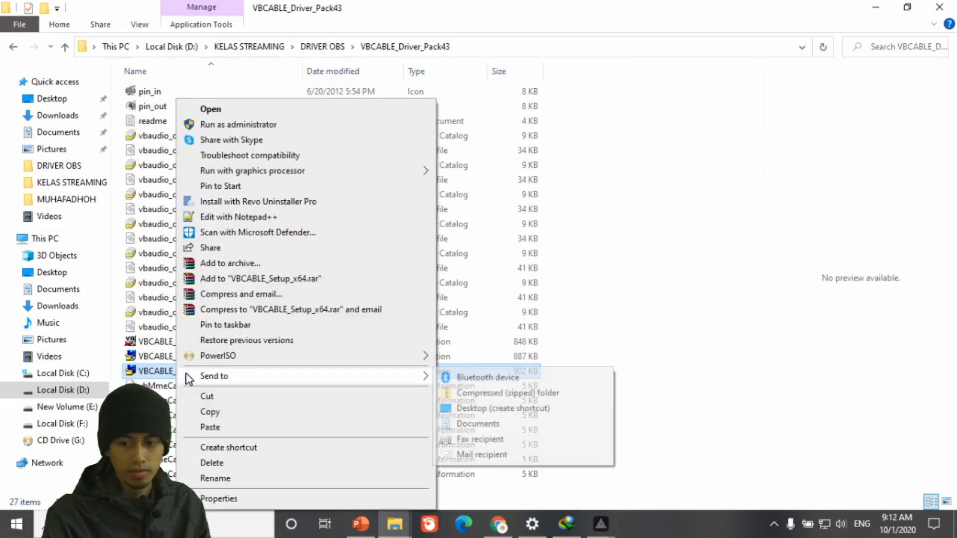
click(252, 124)
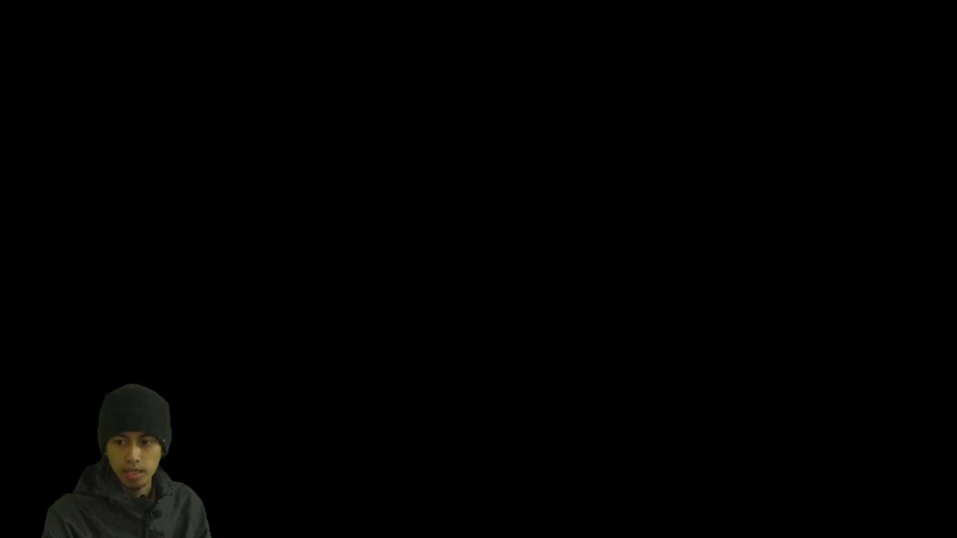
click(385, 355)
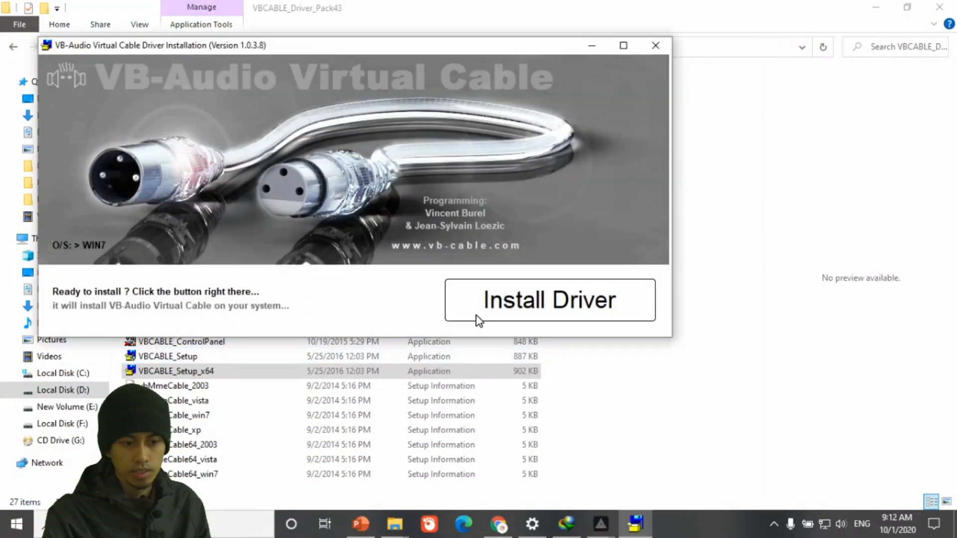
click(499, 305)
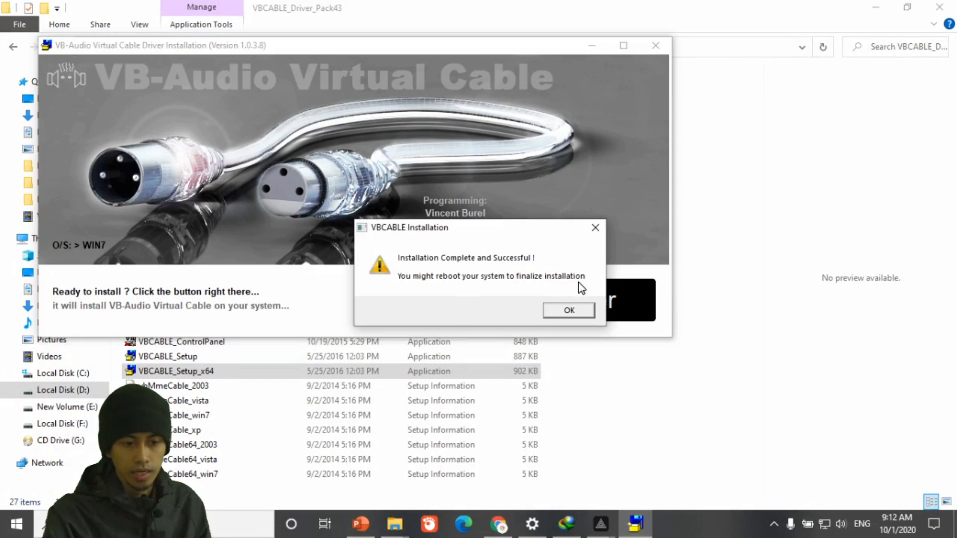
click(569, 311)
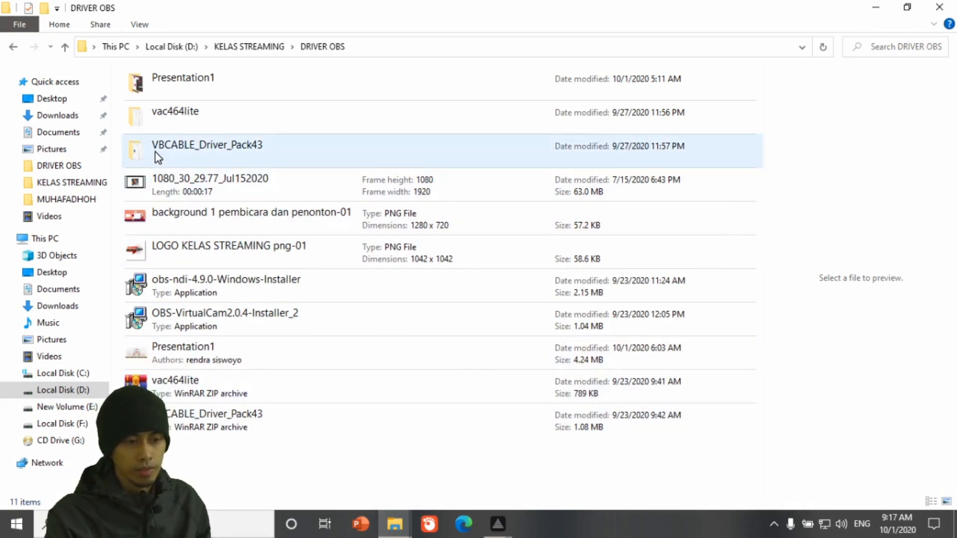
Step: Open the Sound Control Panel from the Windows sound settings
right_click(842, 525)
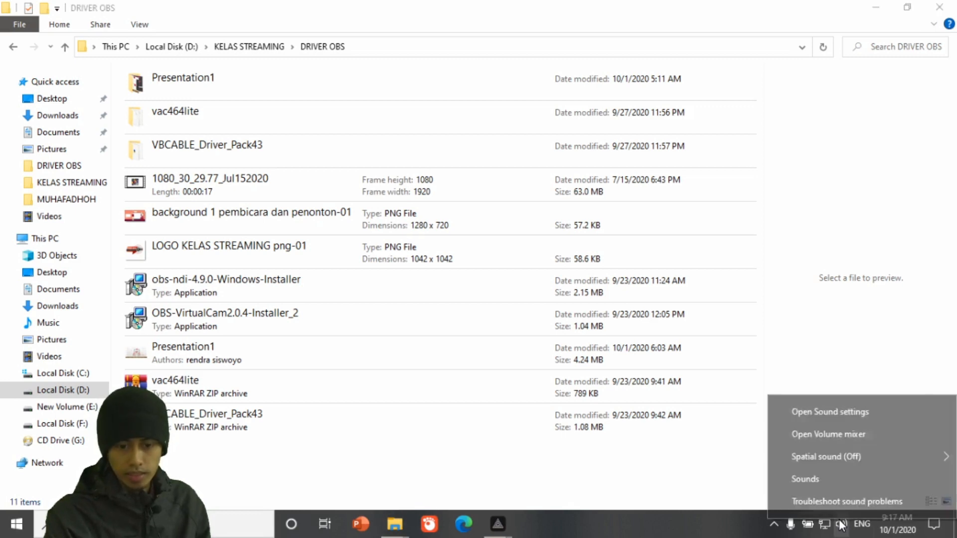
click(850, 411)
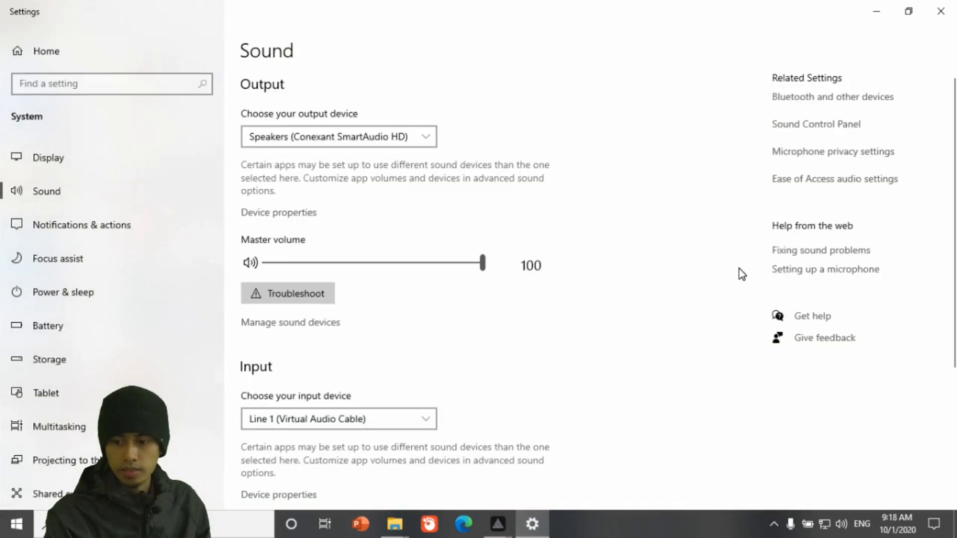
click(825, 126)
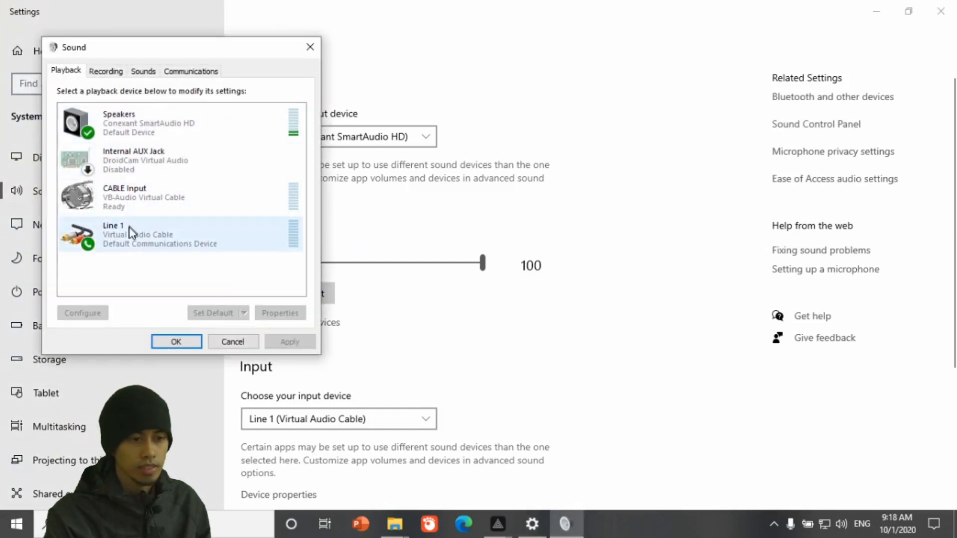
Step: Rename the VB-Audio CABLE Input playback device to "line 2"
right_click(134, 201)
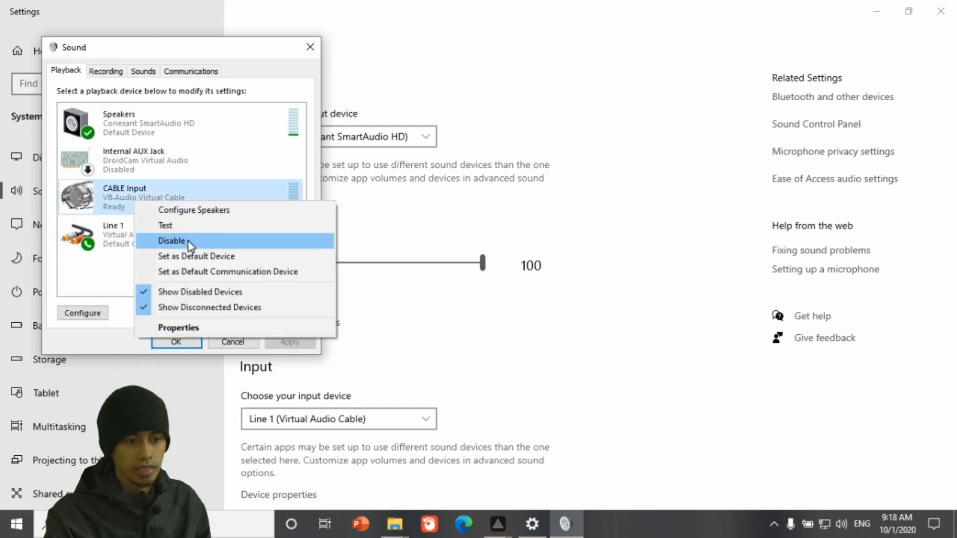
click(190, 329)
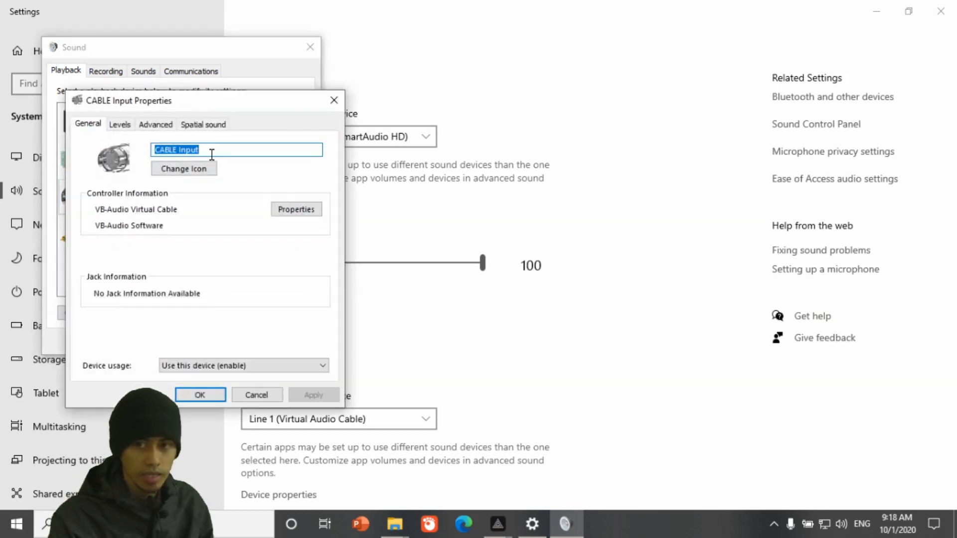
text(line 2)
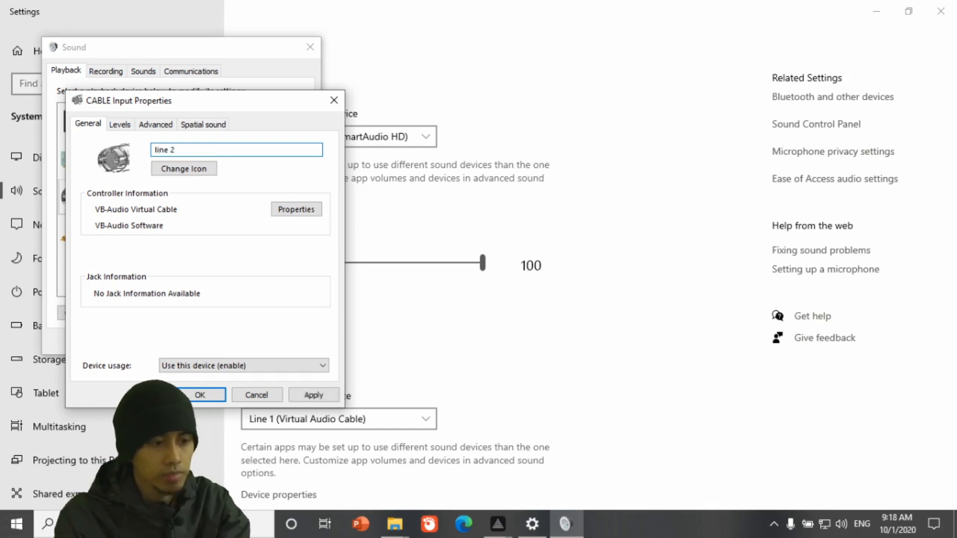
click(126, 127)
click(88, 124)
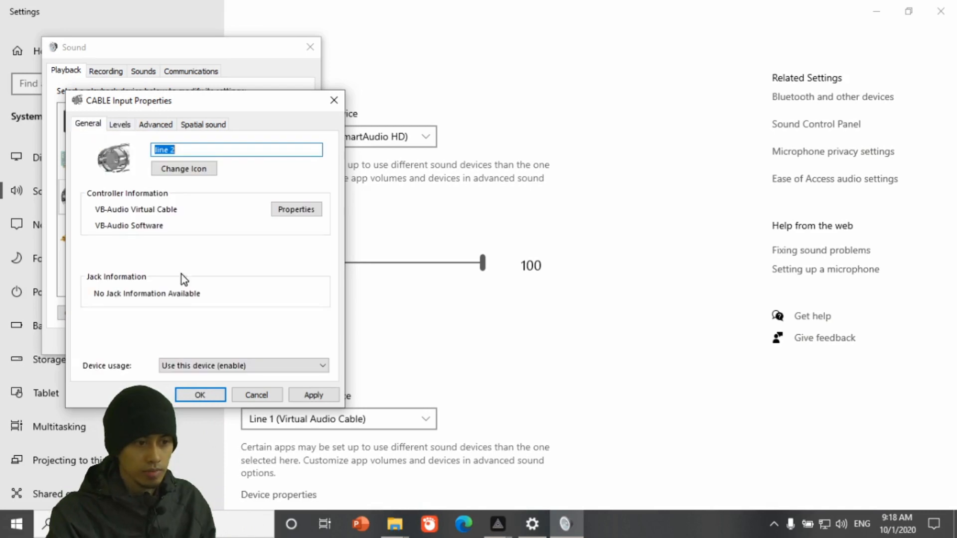
click(200, 395)
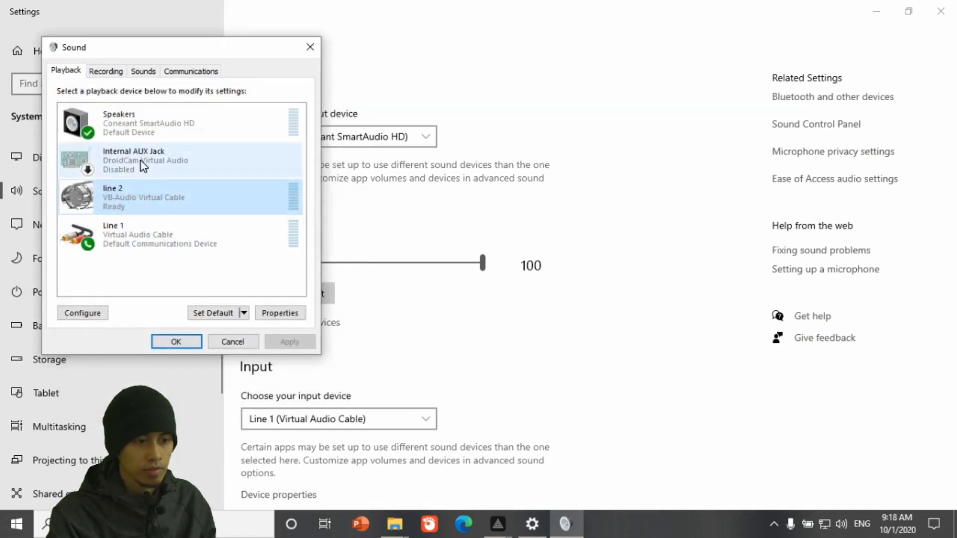
Step: Set the CABLE Output recording device to play back through Speakers (Conexant SmartAudio HD), apply it and confirm the sound settings
click(105, 71)
scroll(166, 225, down, 3)
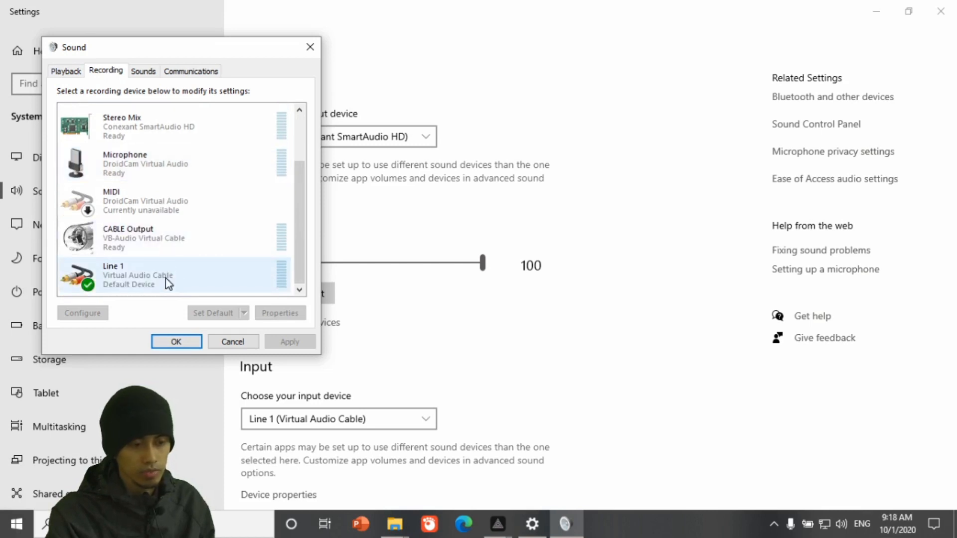
click(183, 244)
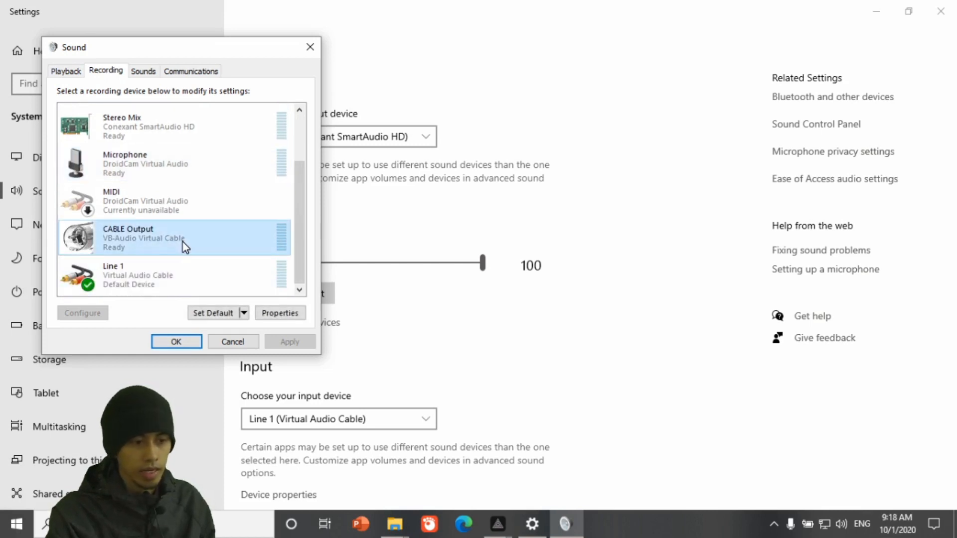
right_click(183, 242)
click(246, 339)
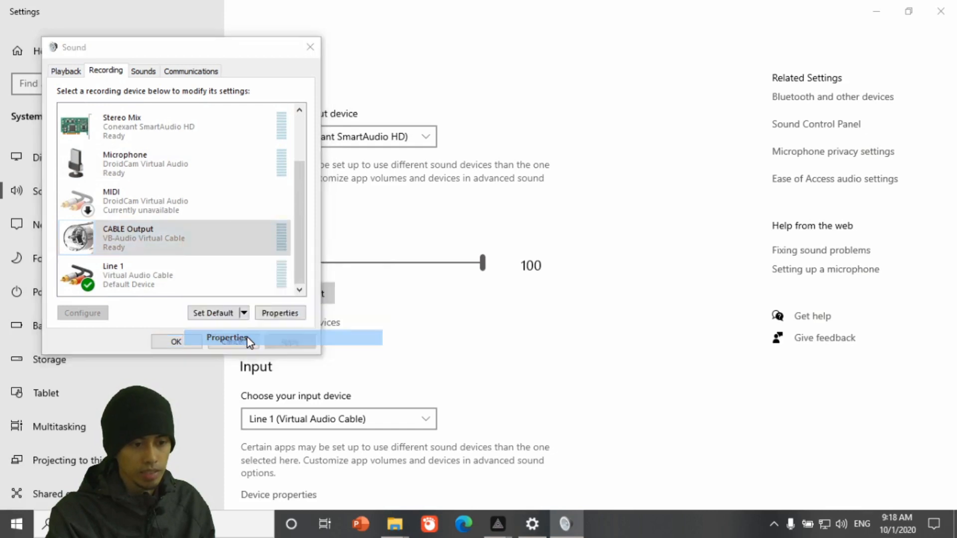
click(120, 125)
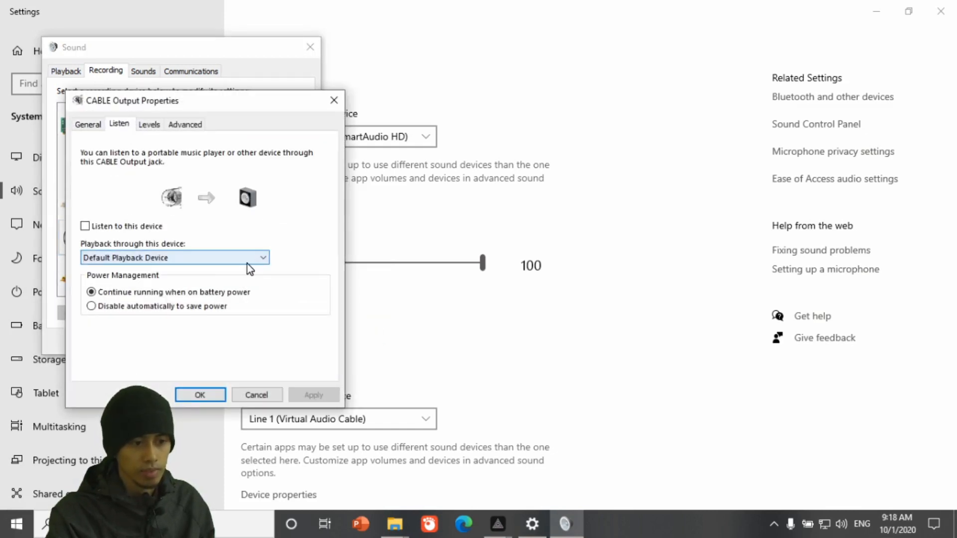
click(230, 259)
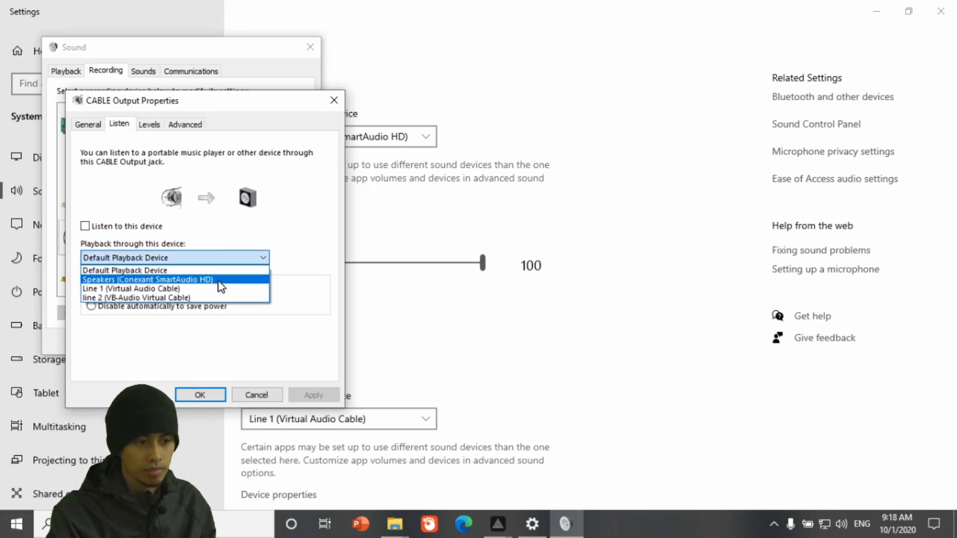
click(221, 283)
click(314, 395)
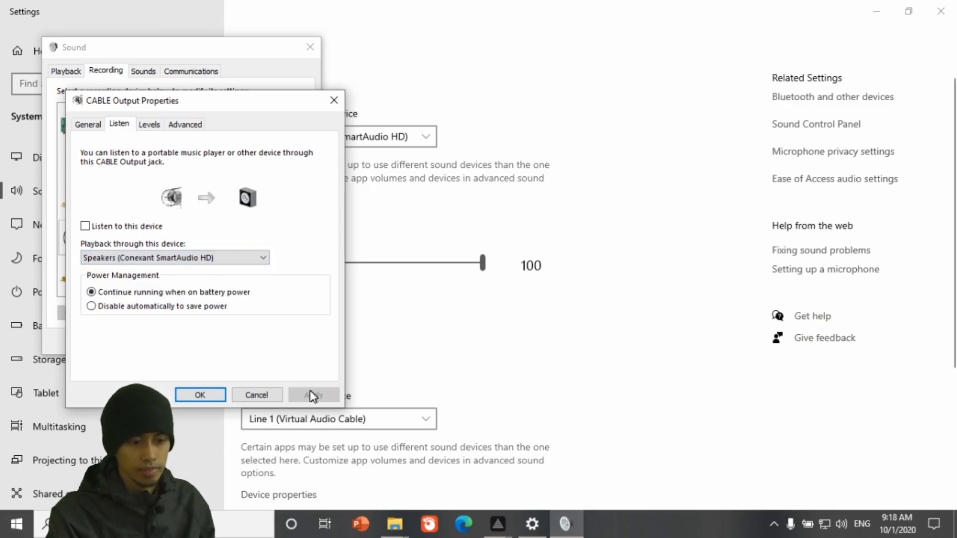
click(200, 394)
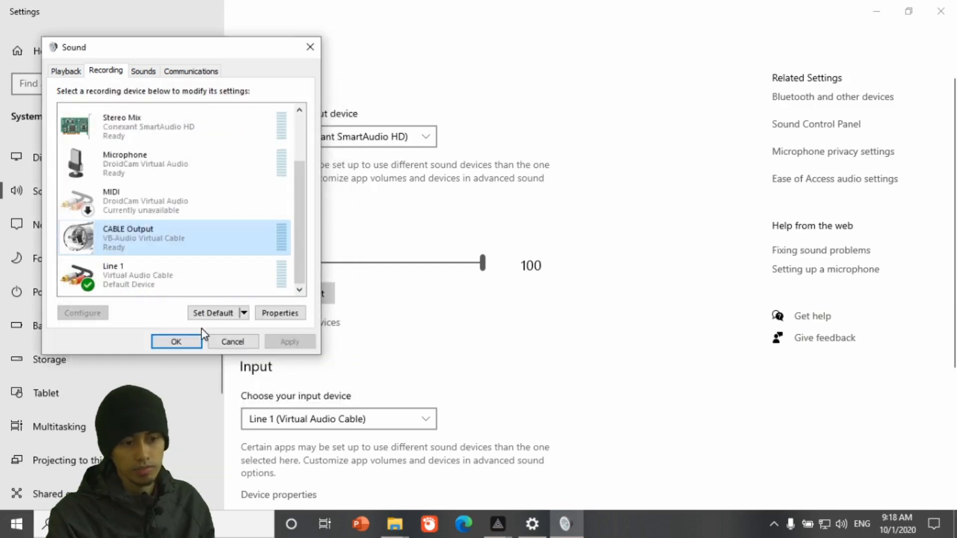
click(178, 343)
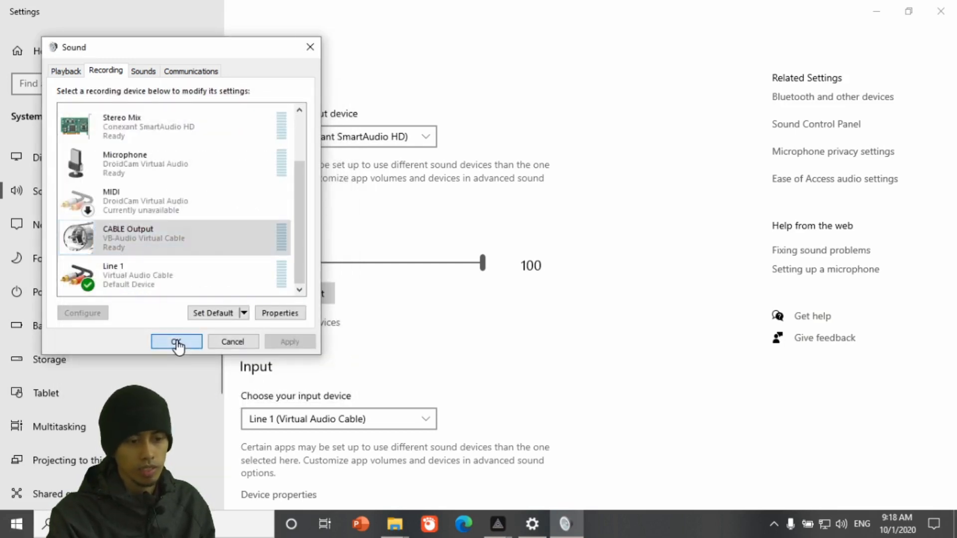
Step: Run obs-ndi-4.9.0-Windows-Installer from the DRIVER OBS folder and install the full NDI plugin into the existing C:\Program Files\obs-studio folder
click(879, 15)
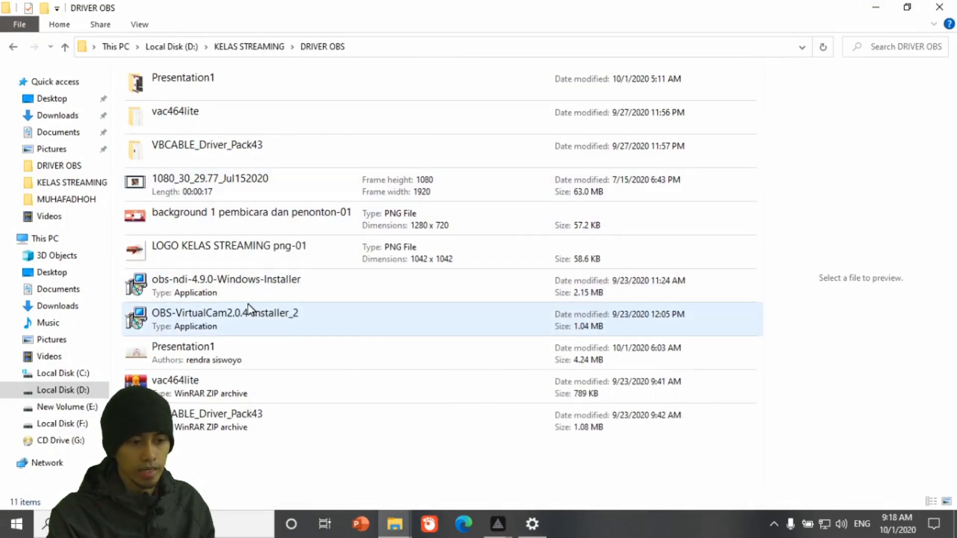
click(234, 289)
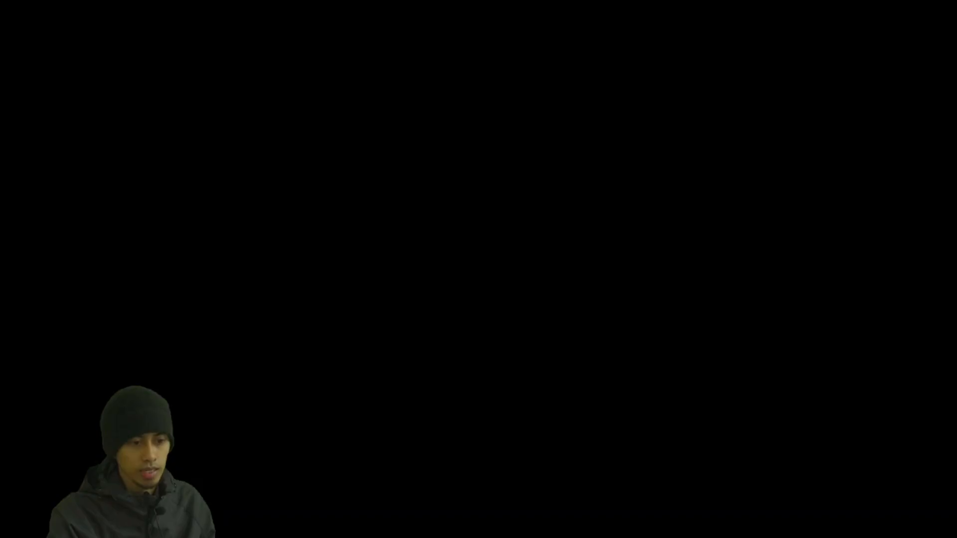
click(413, 354)
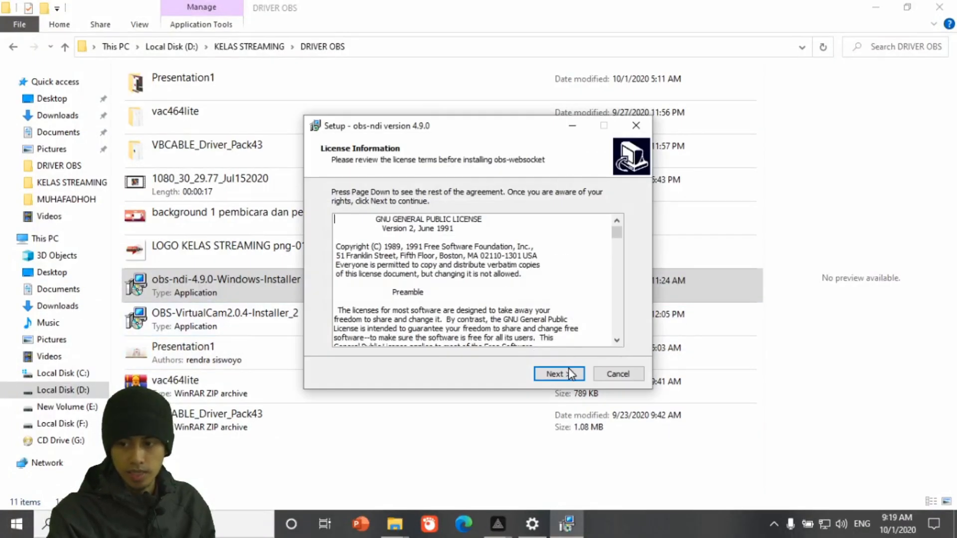
click(570, 374)
click(569, 374)
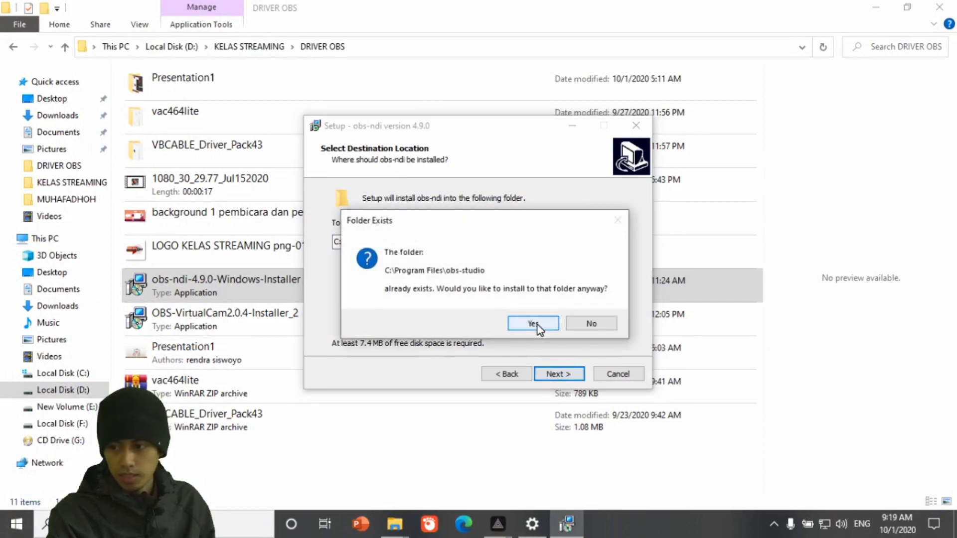
click(537, 325)
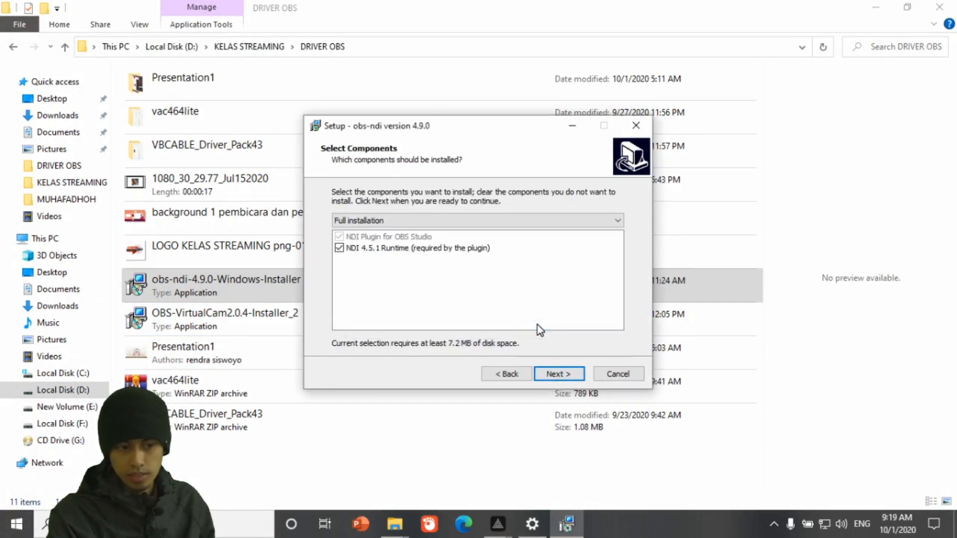
click(555, 373)
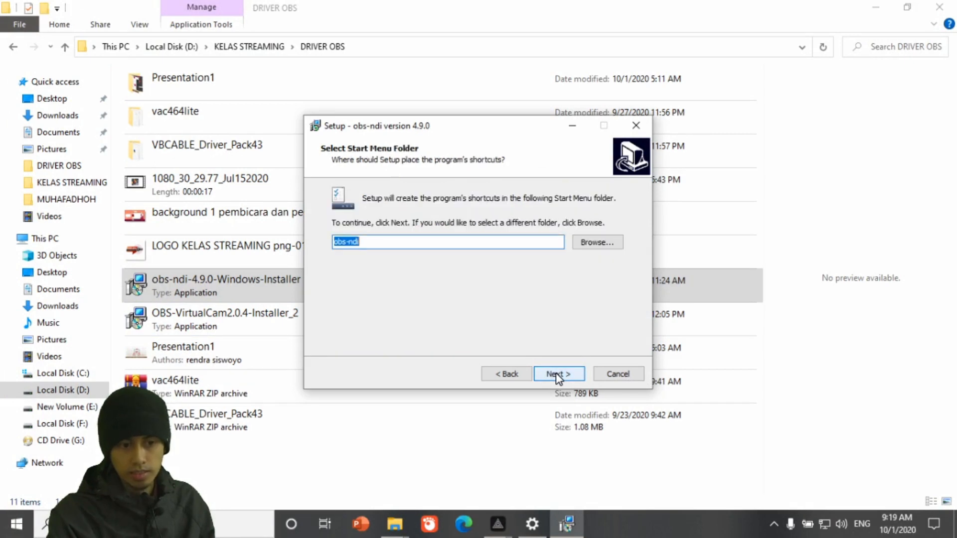
click(555, 373)
click(556, 373)
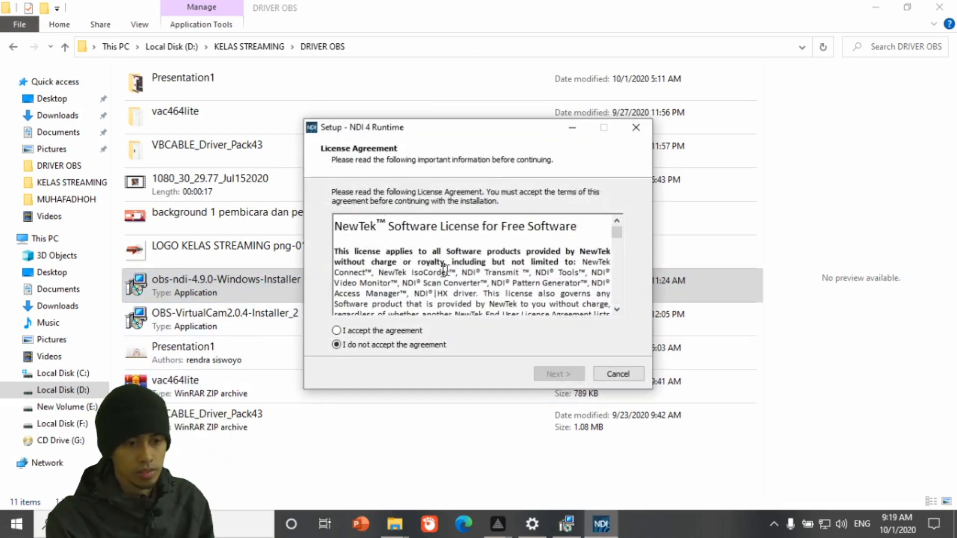
Step: Accept the NDI 4 Runtime license, install it to C:\Program Files\NewTek\NDI 4 Runtime\v4 and finish the setup
click(401, 331)
click(558, 375)
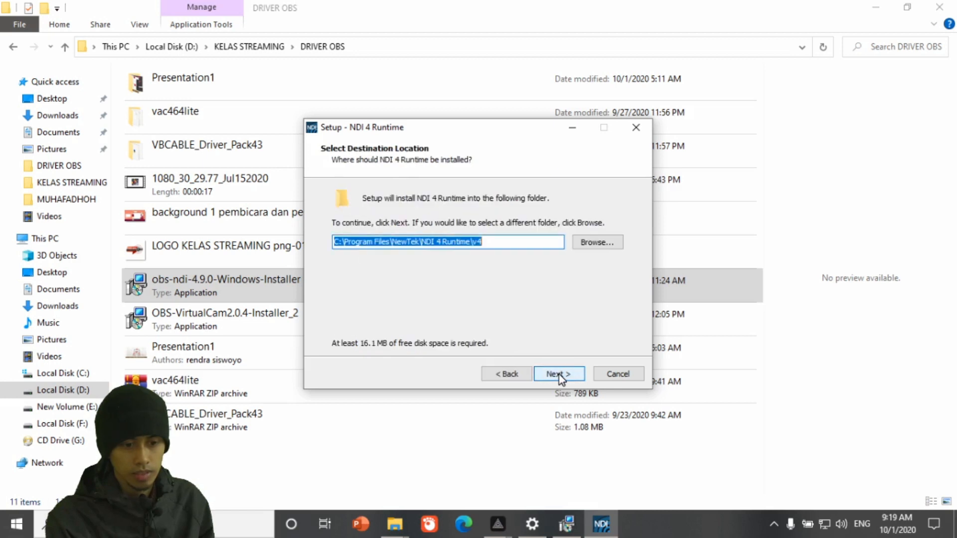
click(559, 375)
click(559, 375)
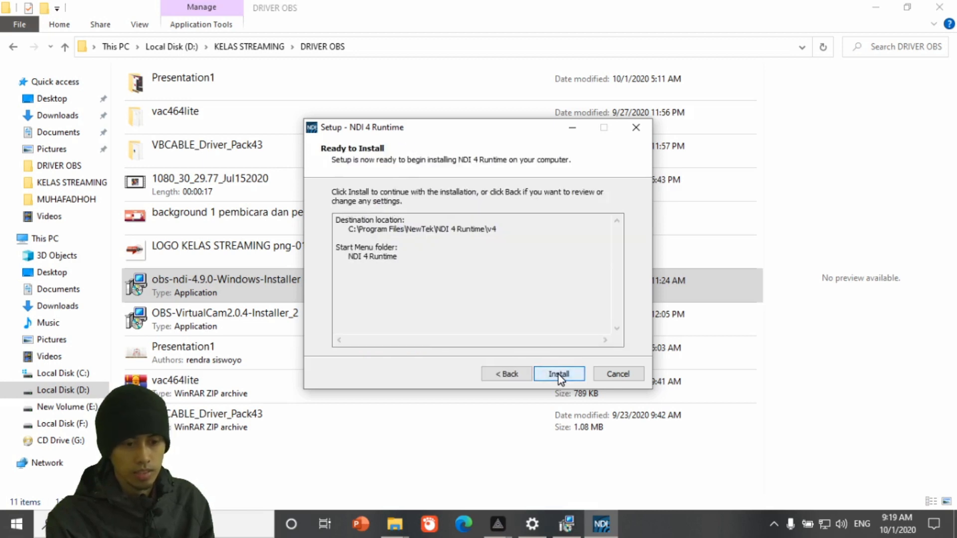
click(558, 375)
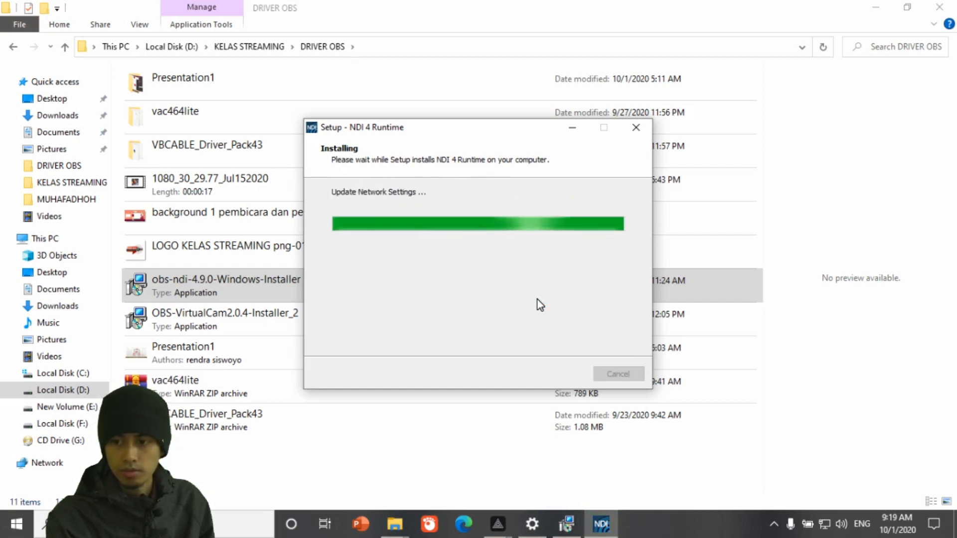
click(567, 371)
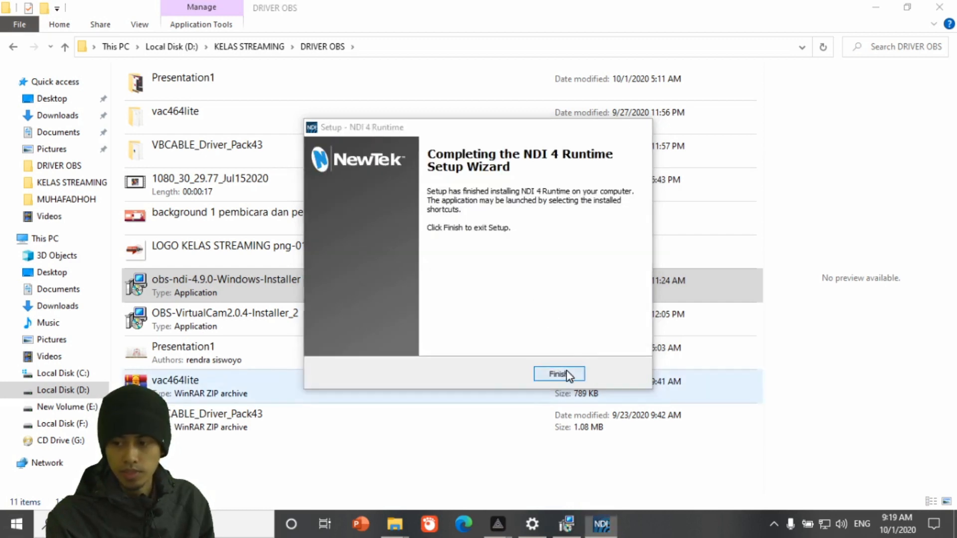
click(560, 373)
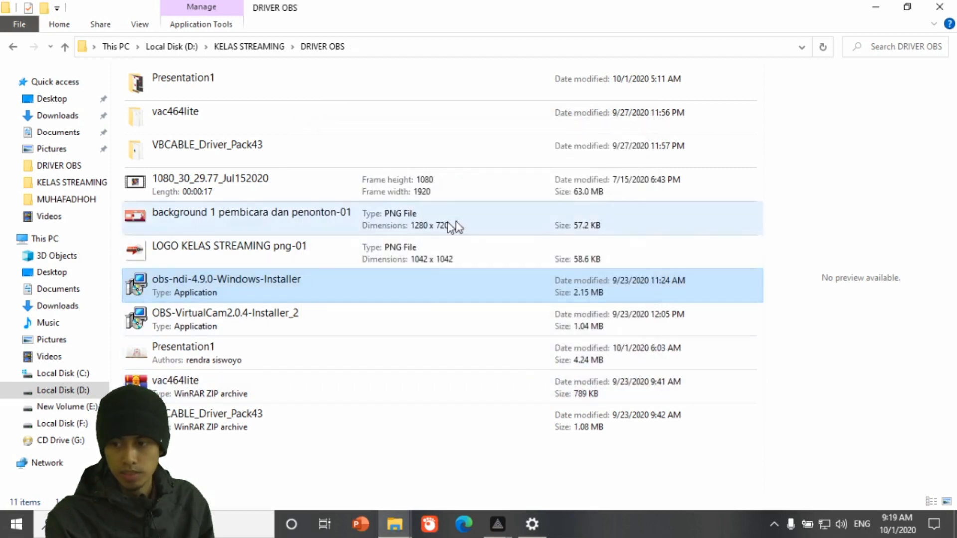
Step: Search Windows for "ndi" and run the NDI 4 Tools.exe installer
click(8, 530)
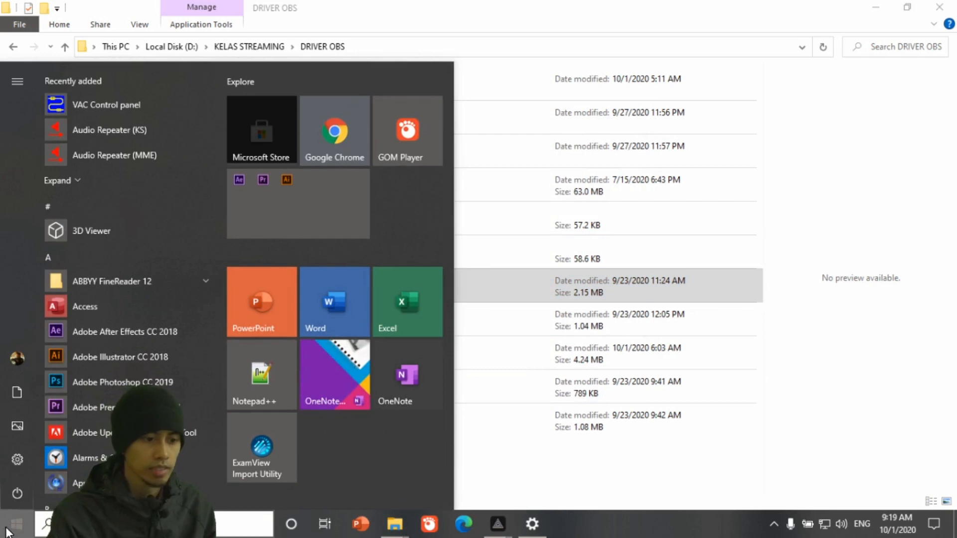
text(ndi)
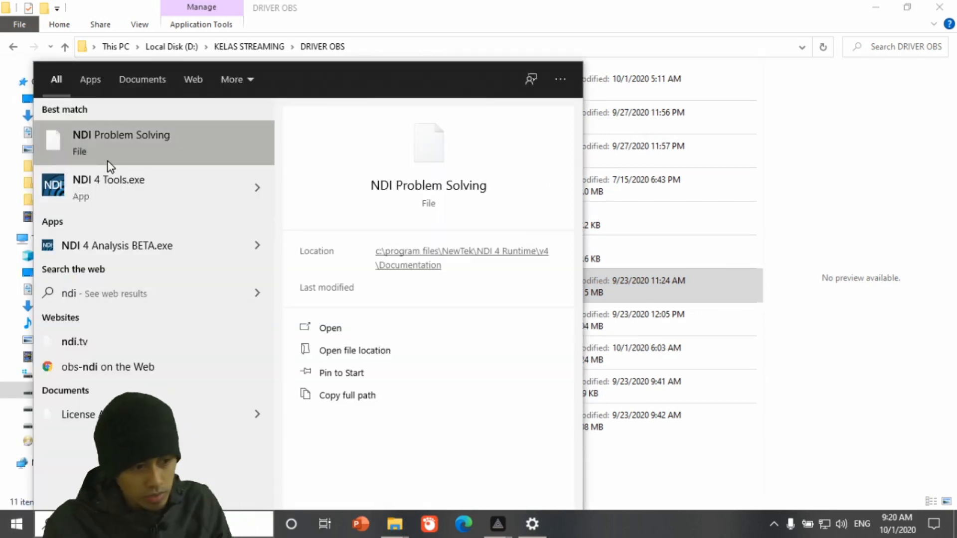
click(113, 194)
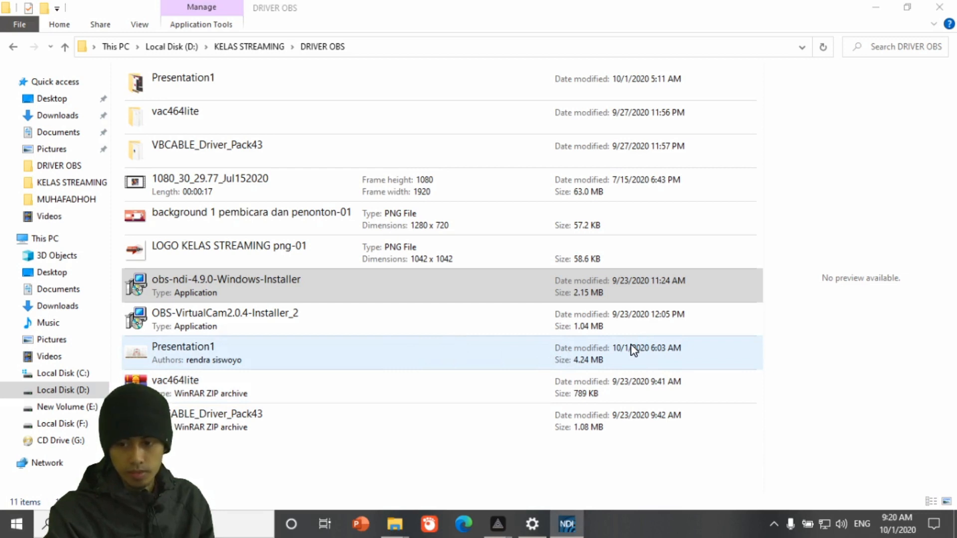
Step: Accept the license and fully install NDI 4 Tools to C:\Program Files\NewTek\NDI 4 Tools, closing the introduction PDF and the NDI camera web page
click(400, 332)
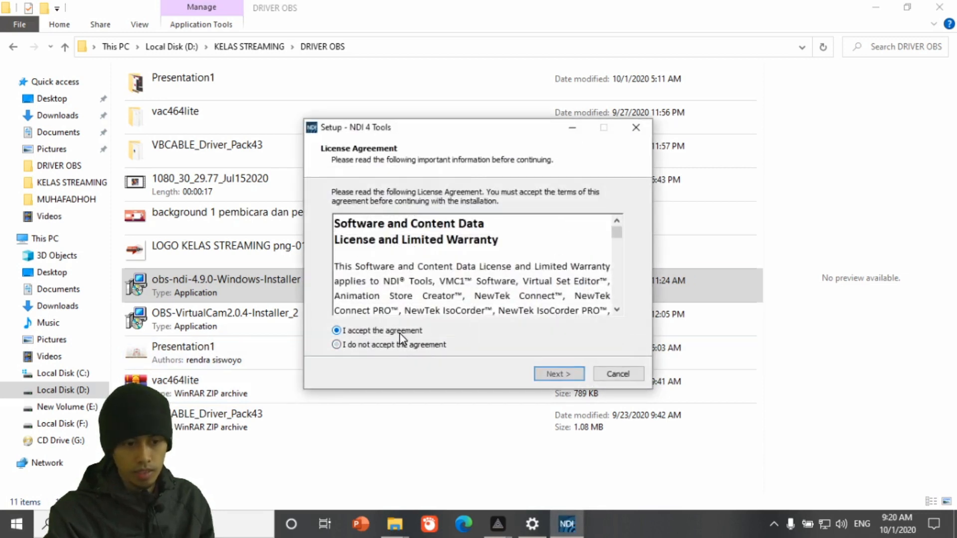
click(554, 373)
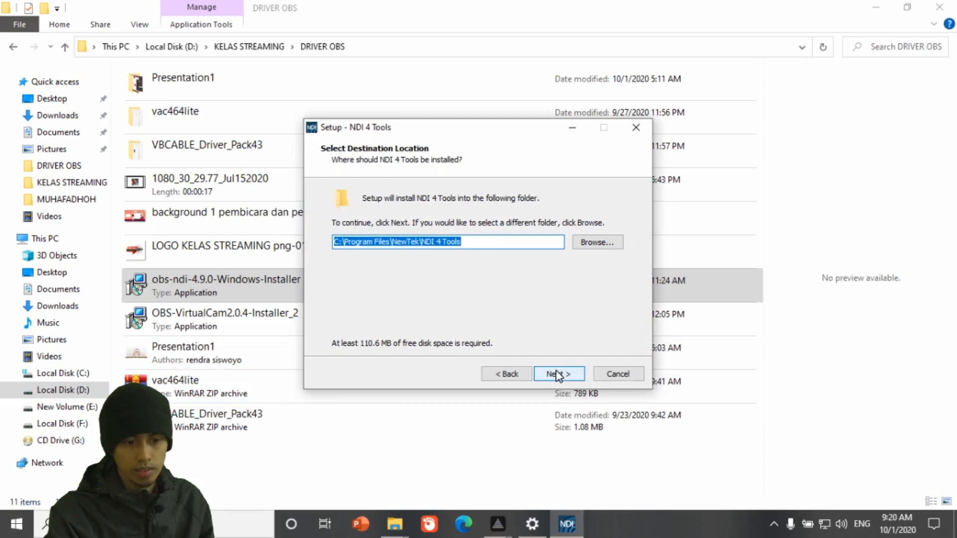
click(557, 375)
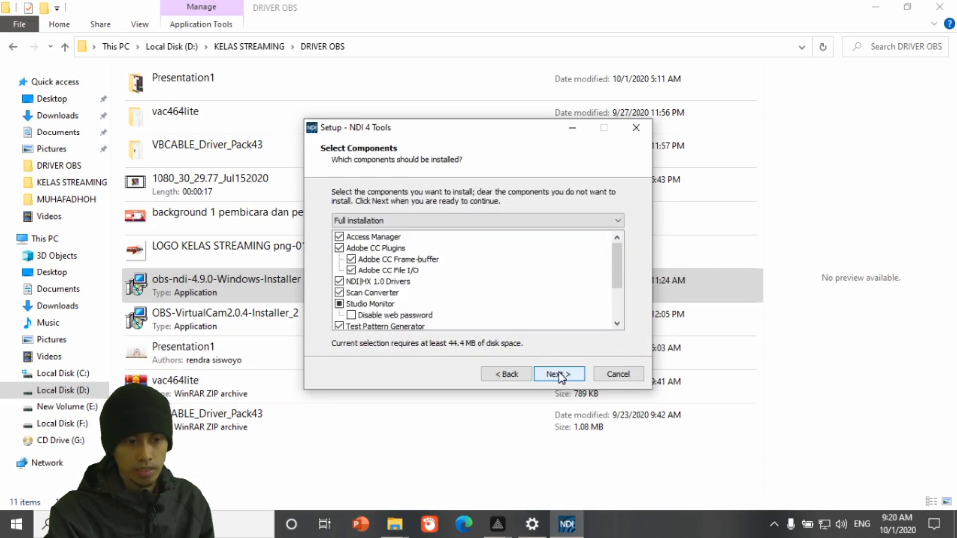
click(559, 375)
click(560, 375)
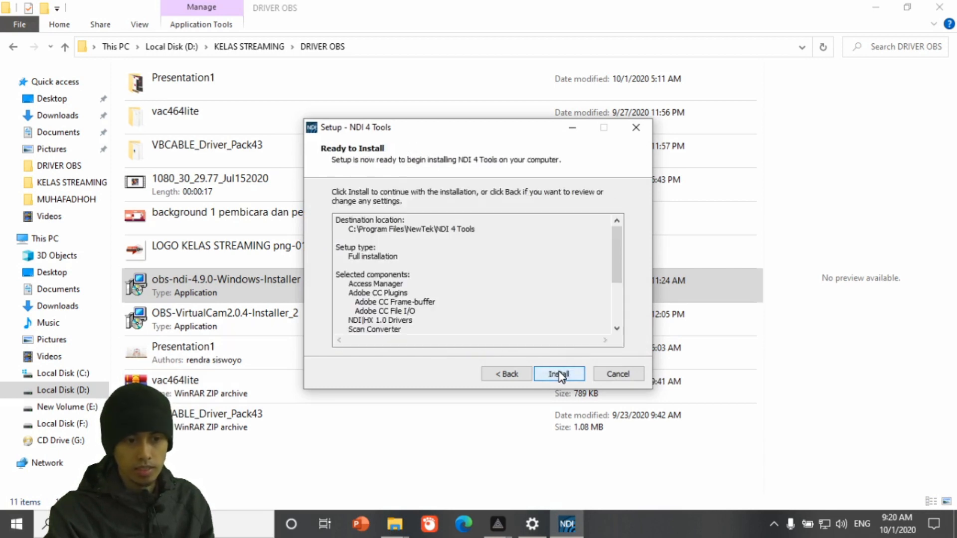
click(559, 373)
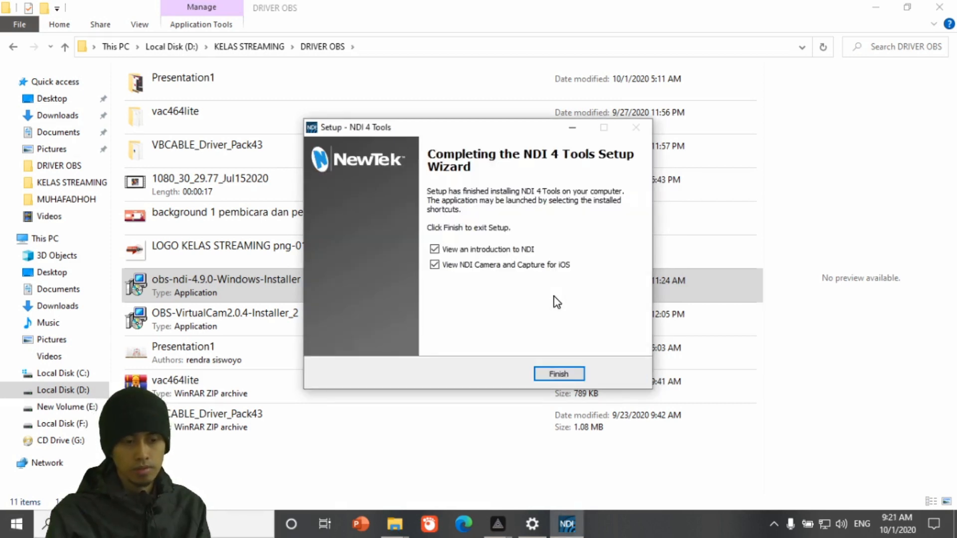
click(562, 375)
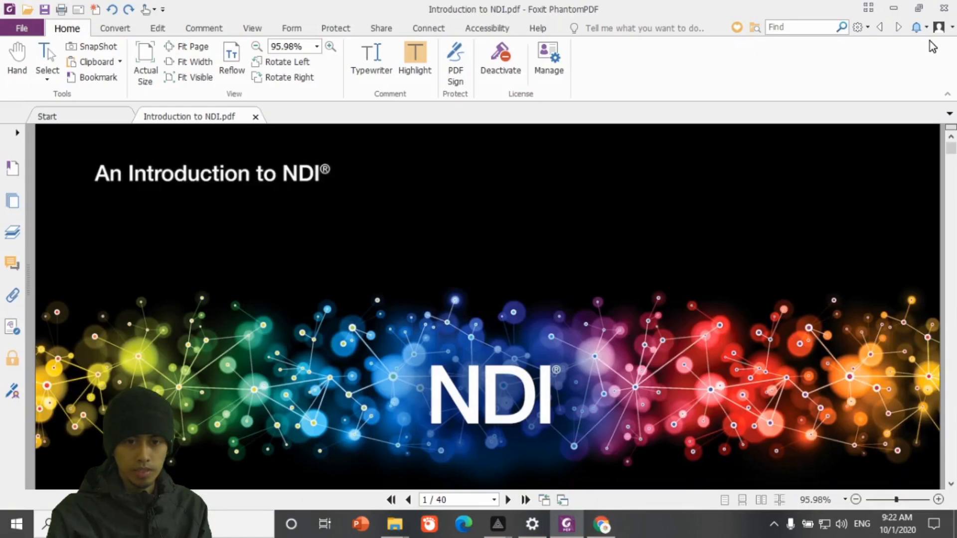
click(943, 10)
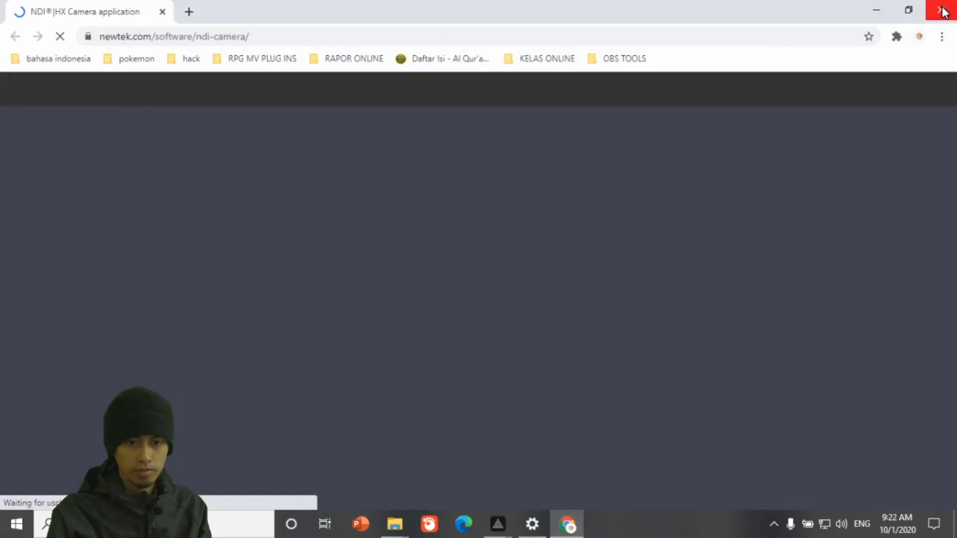
click(943, 10)
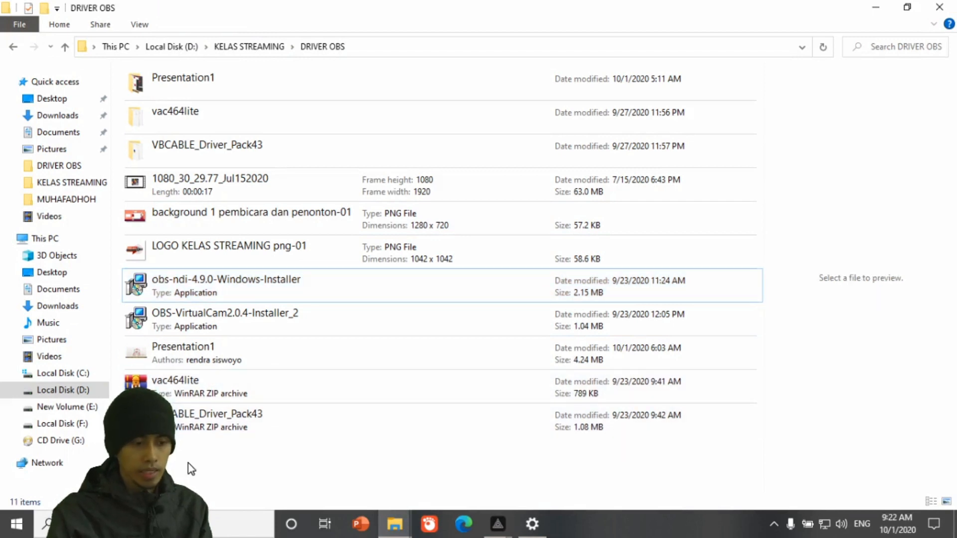
Step: Launch the NDI Virtual Input app and review its video format options
click(16, 523)
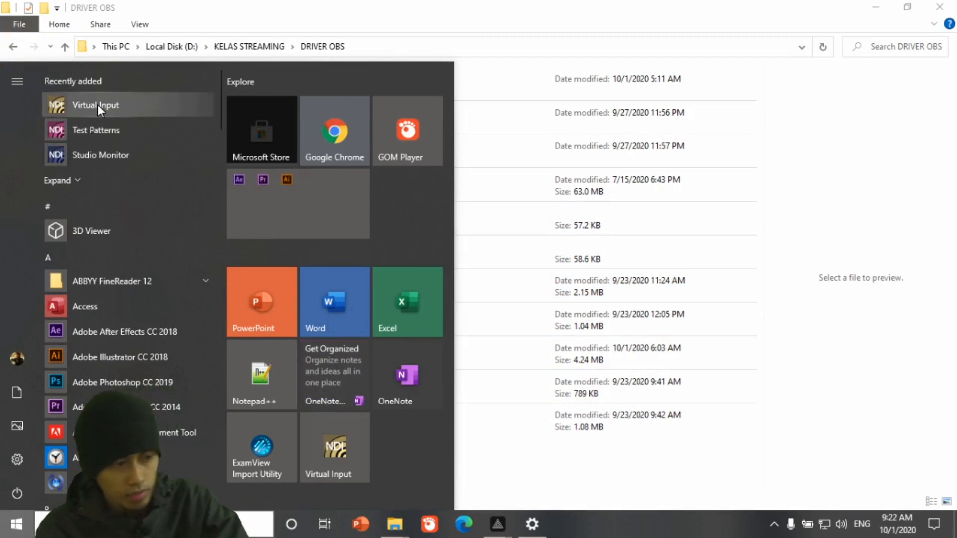
click(7, 531)
click(7, 532)
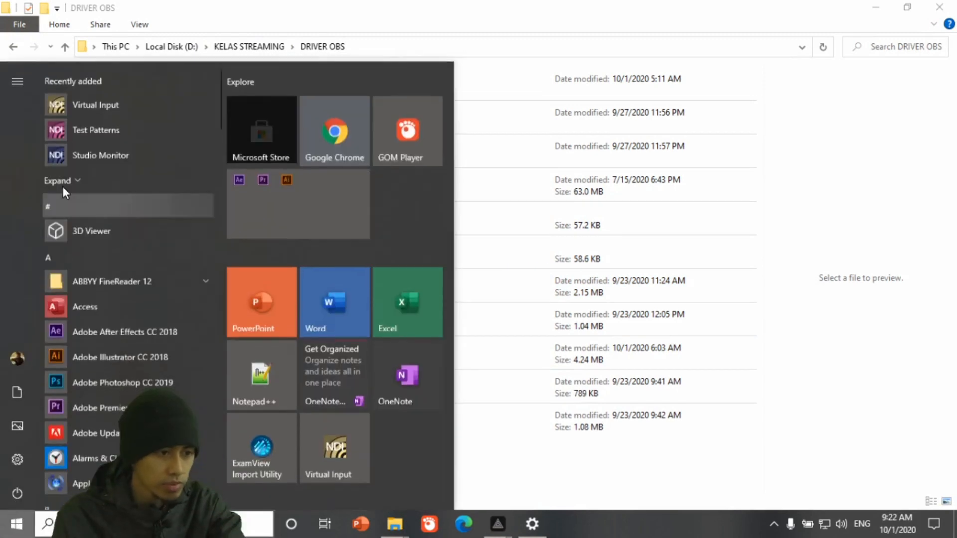
click(79, 112)
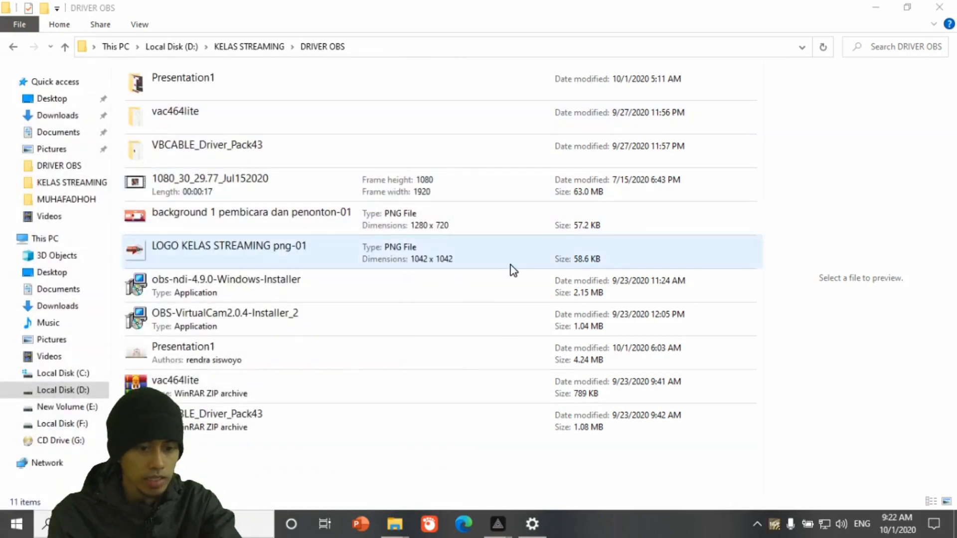
right_click(775, 525)
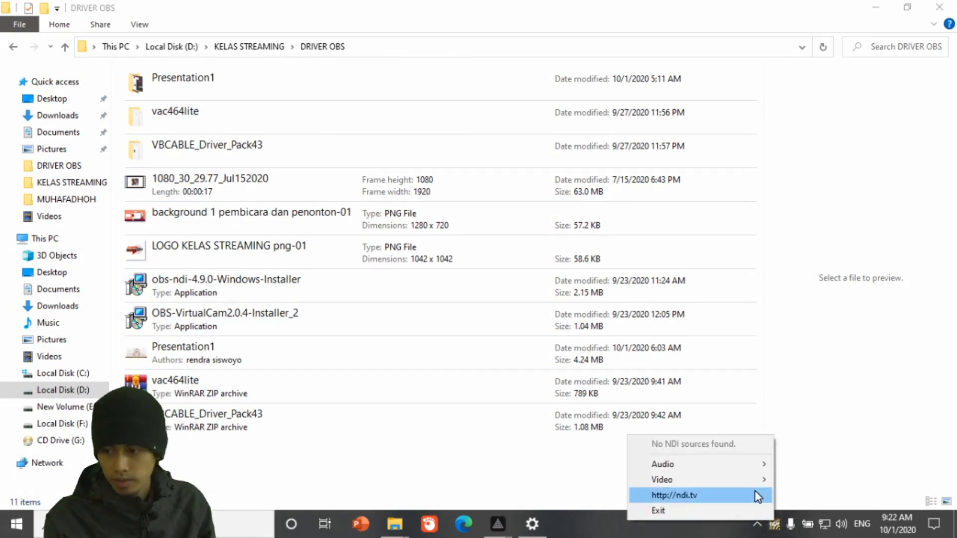
mouse_move(752, 481)
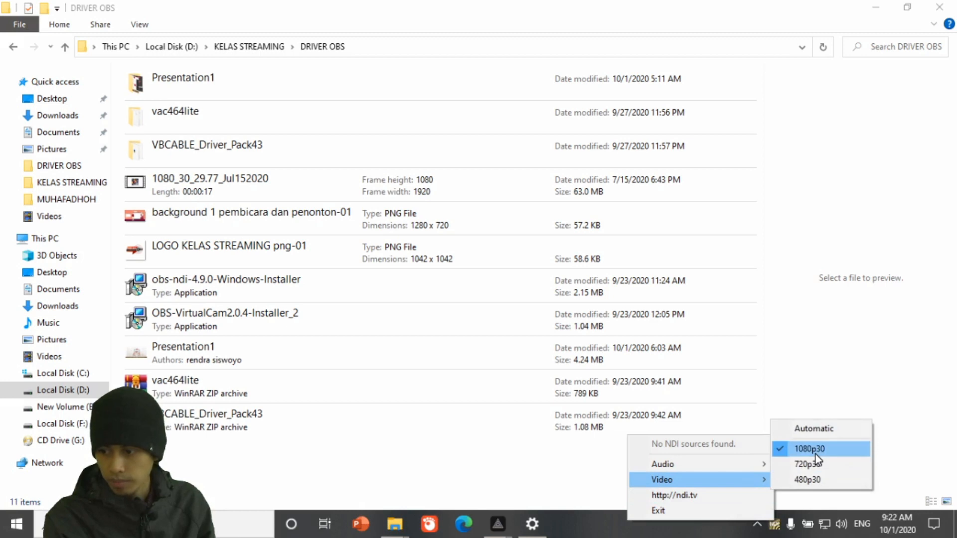
click(550, 506)
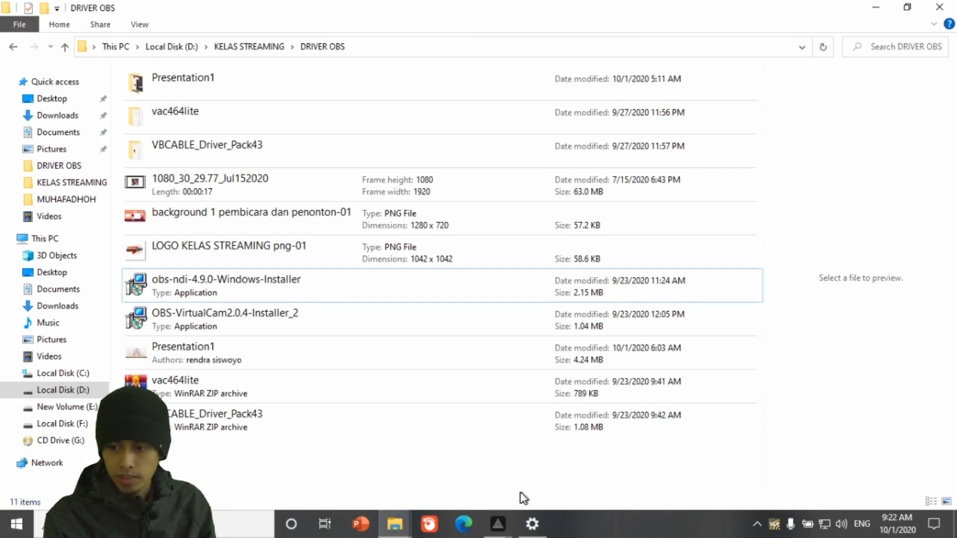
Step: Launch OBS Studio and enable the NDI main output under the name OBS
click(16, 525)
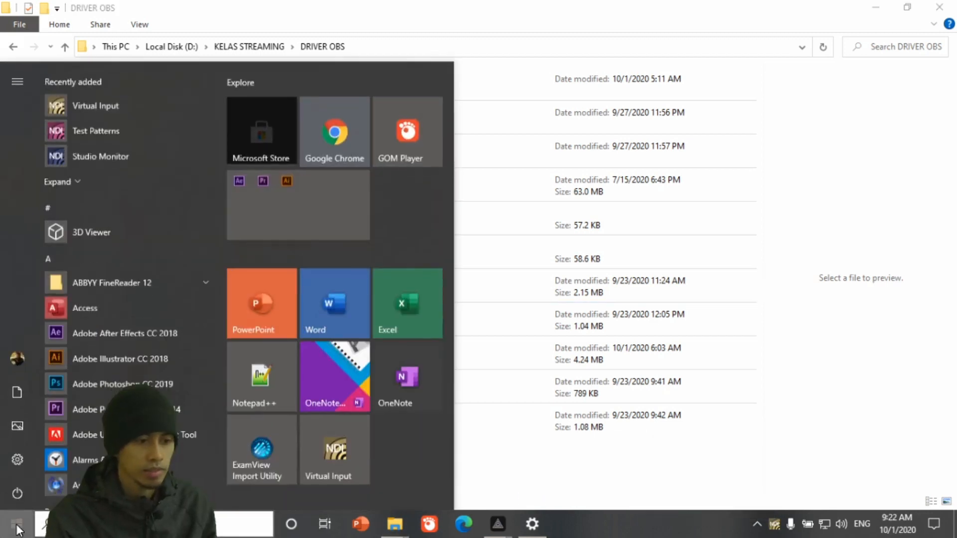
text(obs)
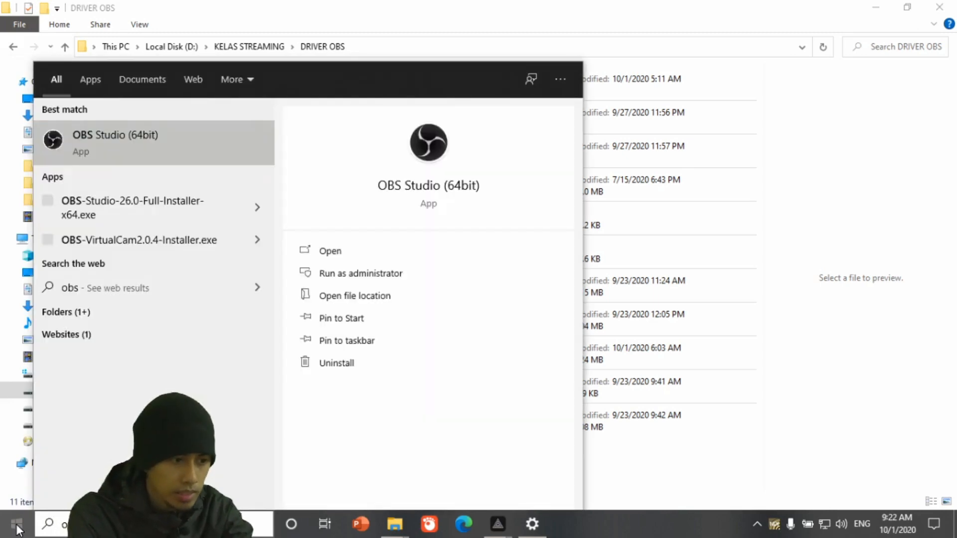
key(Return)
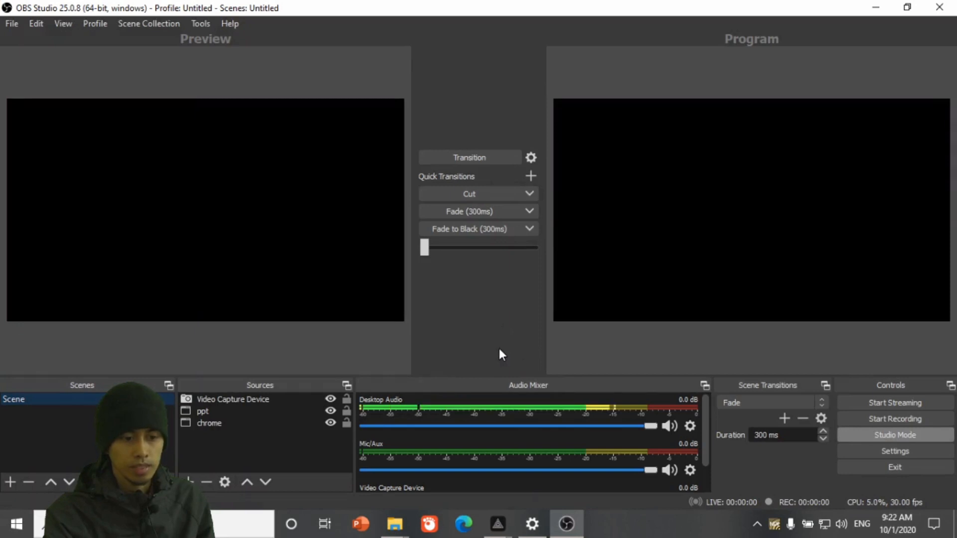
click(205, 25)
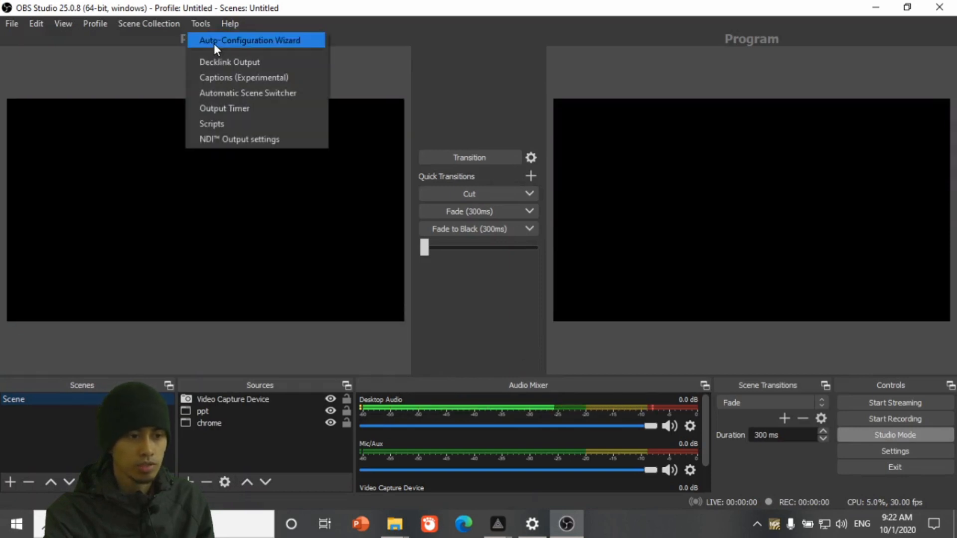
click(252, 139)
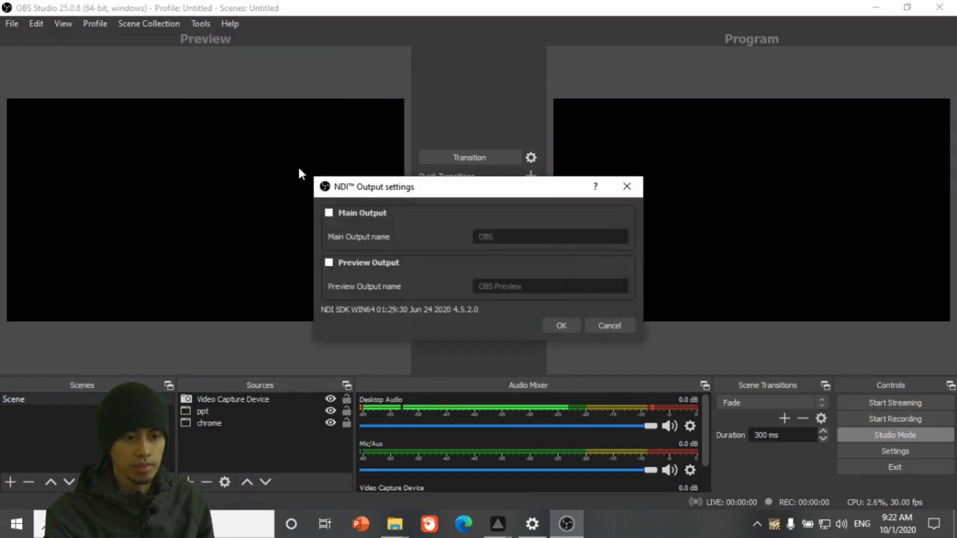
click(355, 212)
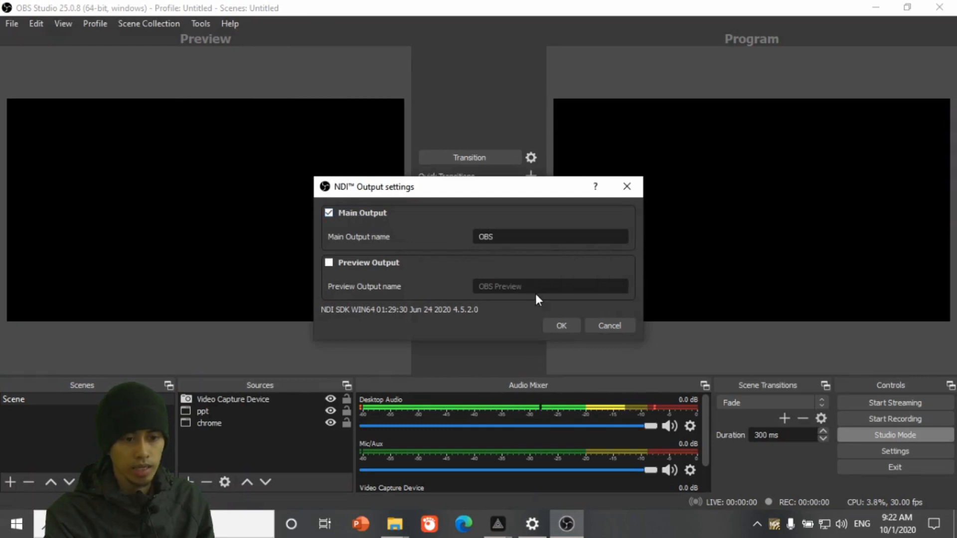
click(559, 325)
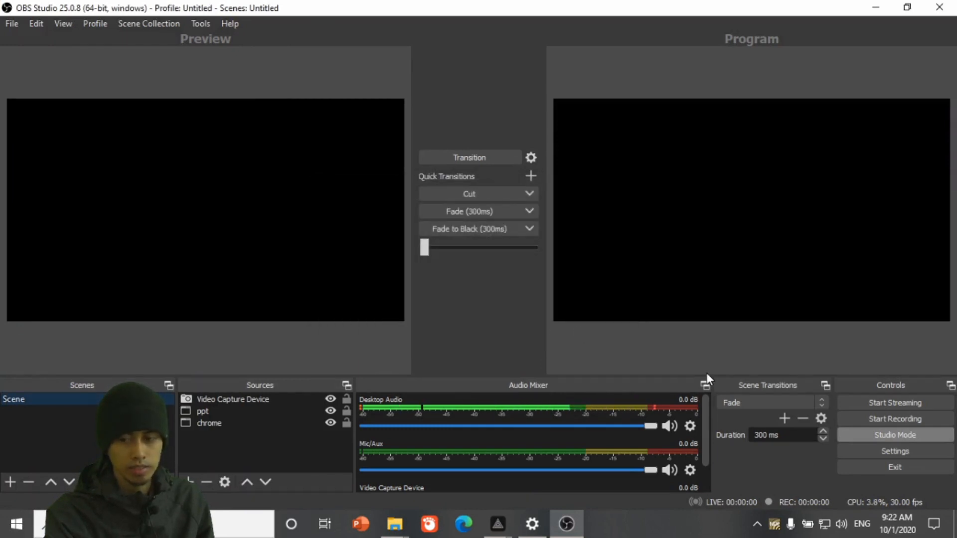
Step: Set this computer's OBS output as the source of NDI Virtual Input
right_click(777, 525)
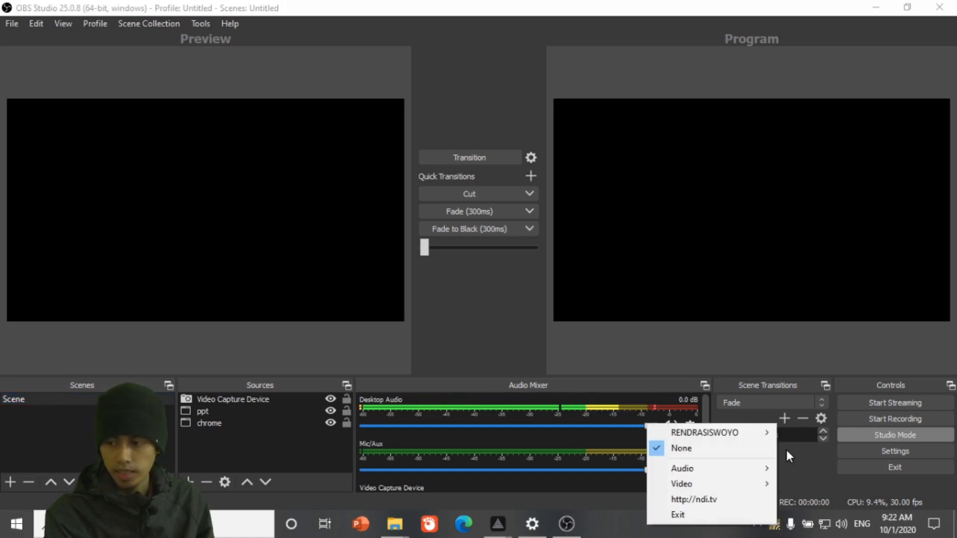
mouse_move(768, 443)
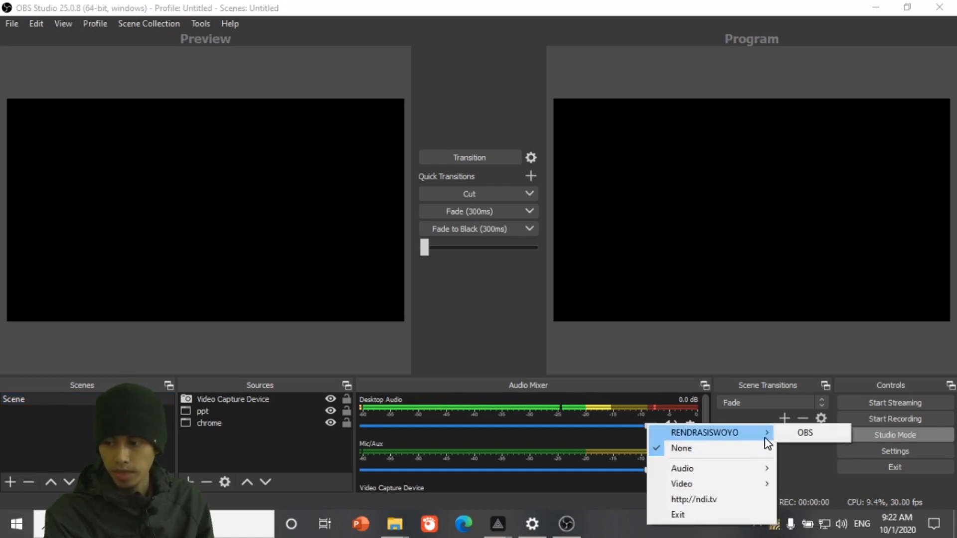
click(805, 434)
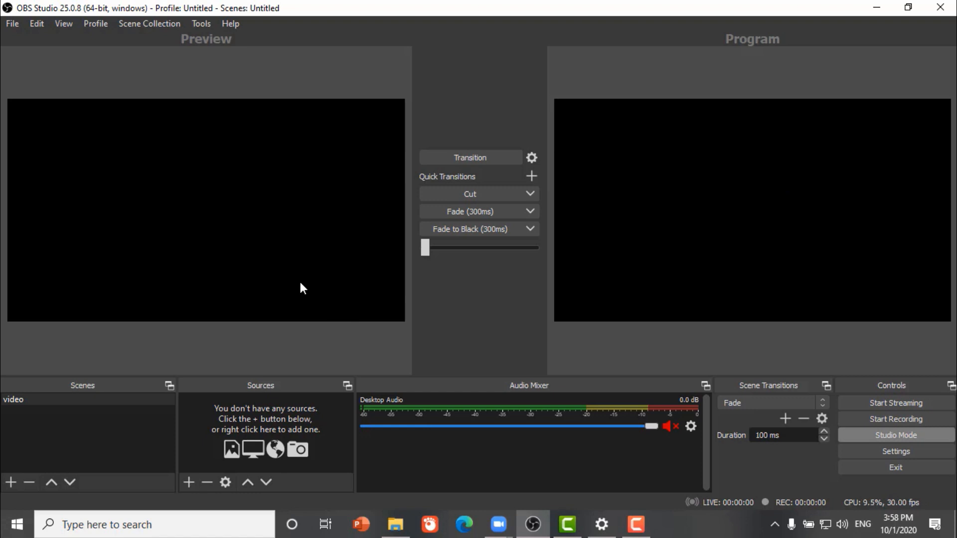
Step: Open the OBS audio settings, review the desktop audio and monitoring devices, and move the dialog aside
click(204, 24)
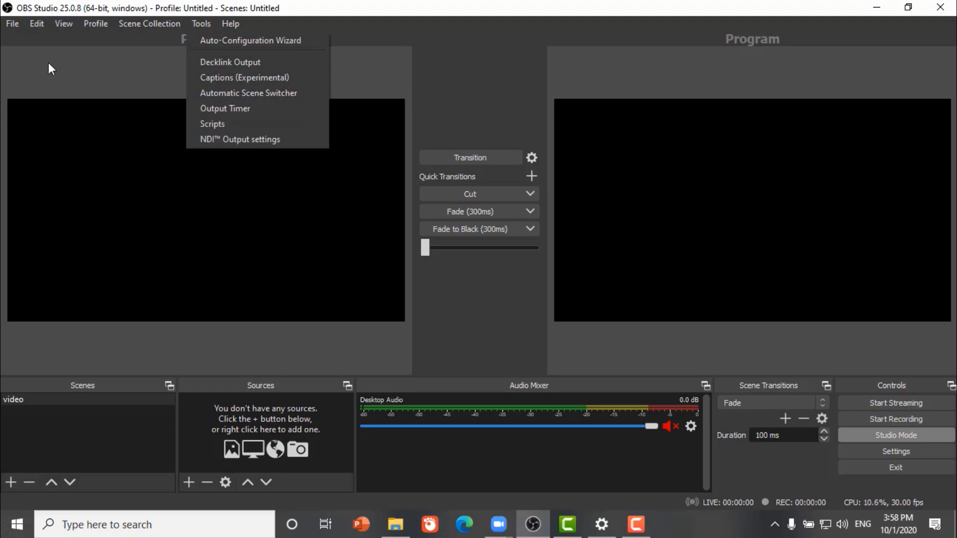
click(22, 45)
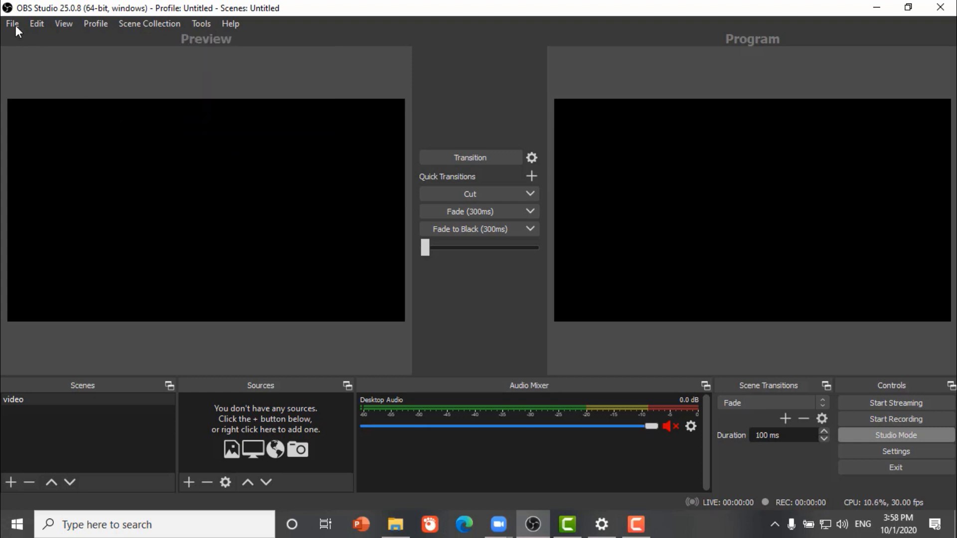
click(16, 25)
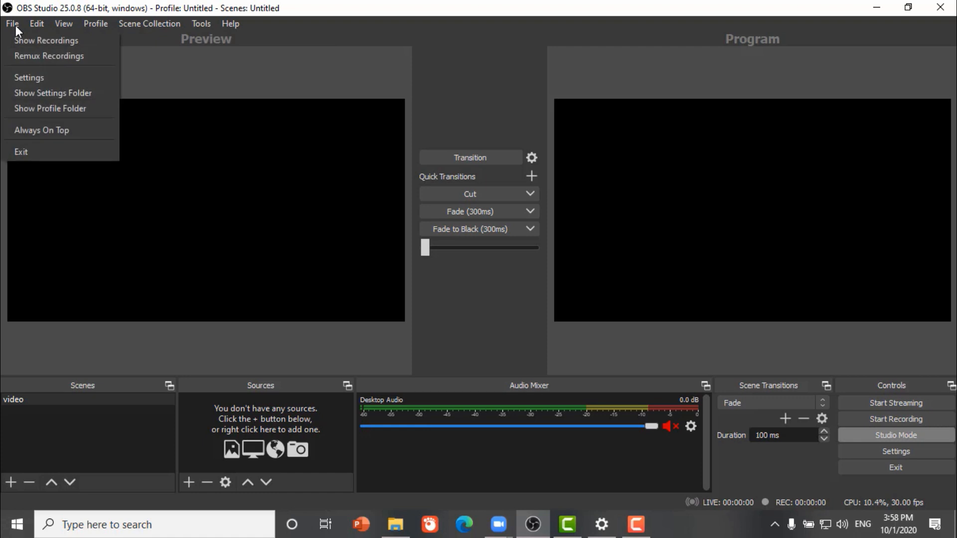
click(46, 76)
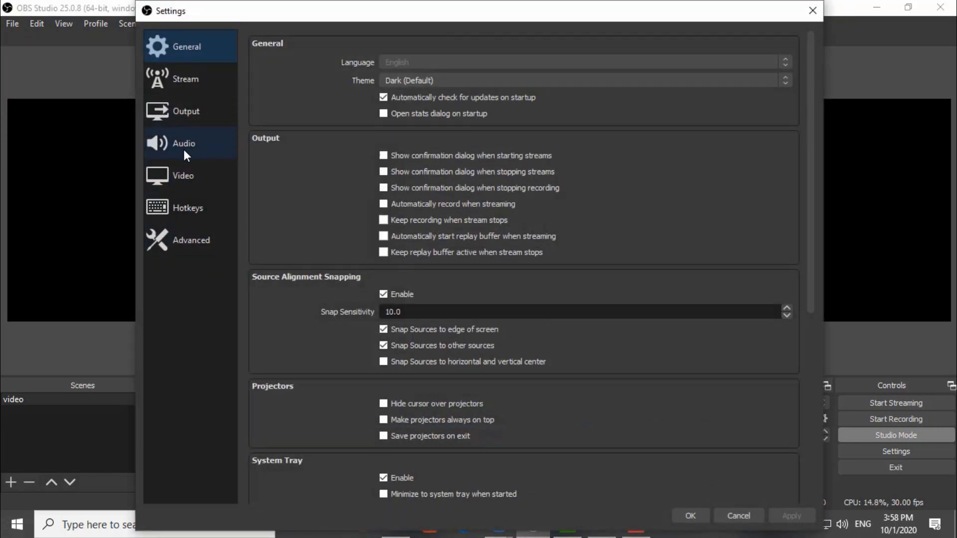
click(183, 149)
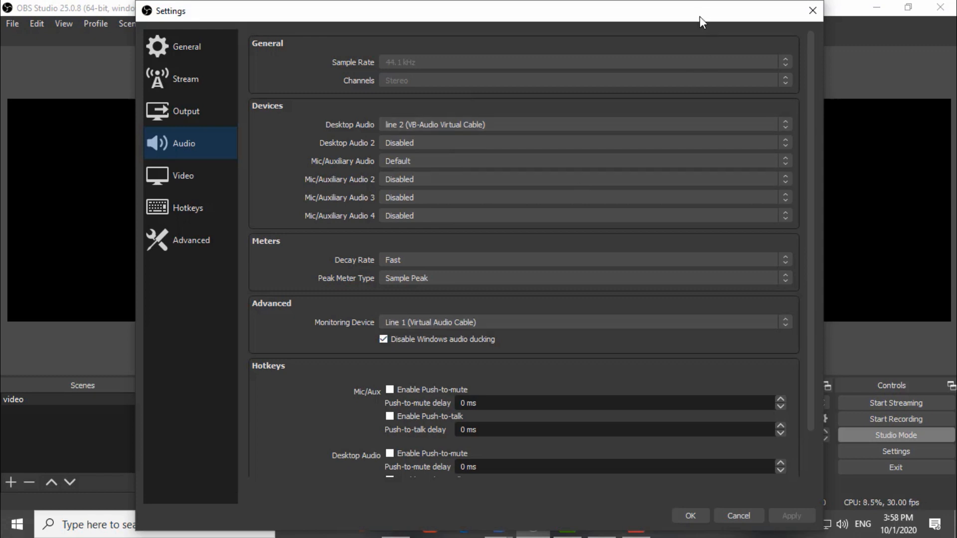
drag(699, 16, 467, 17)
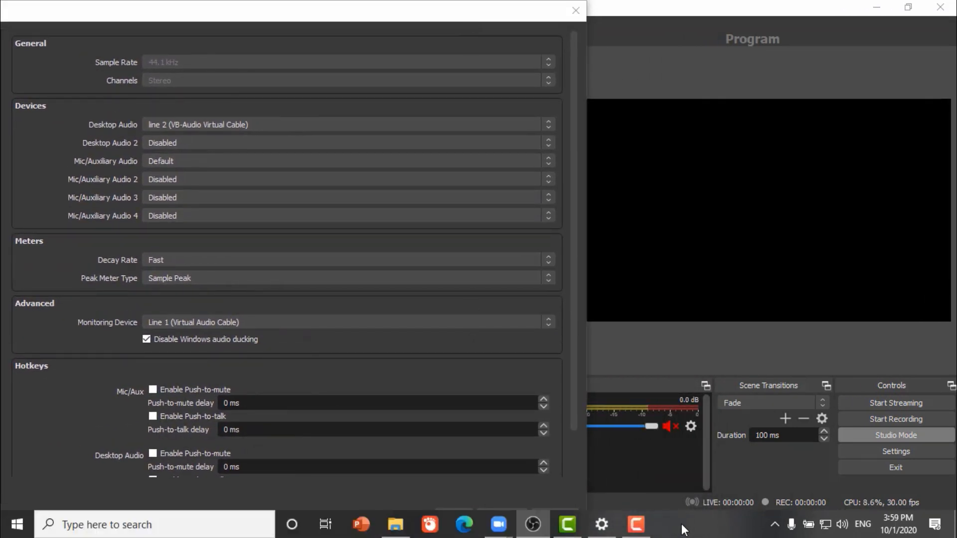
Step: Switch to the Zoom home window, place it beside the OBS settings and open Zoom's settings
mouse_move(499, 526)
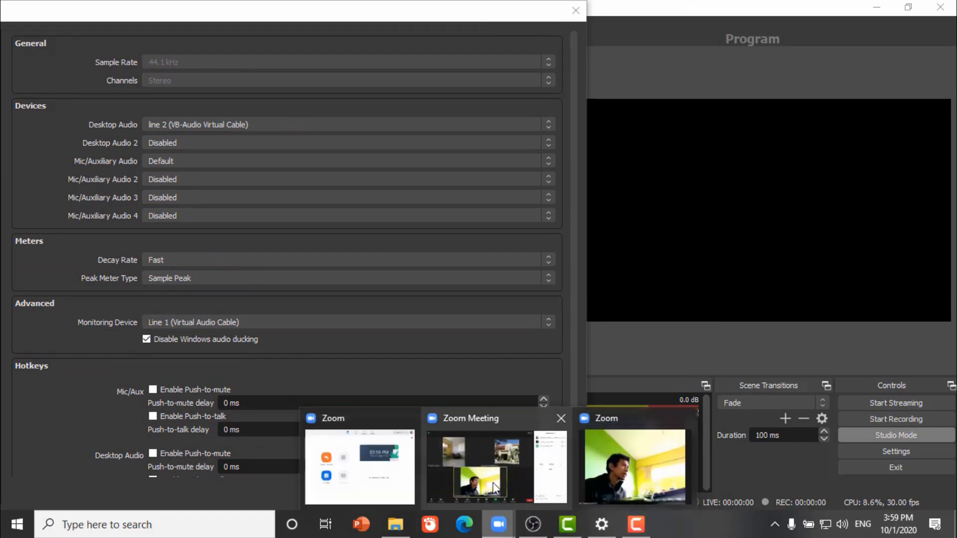
click(387, 469)
drag(213, 34, 488, 31)
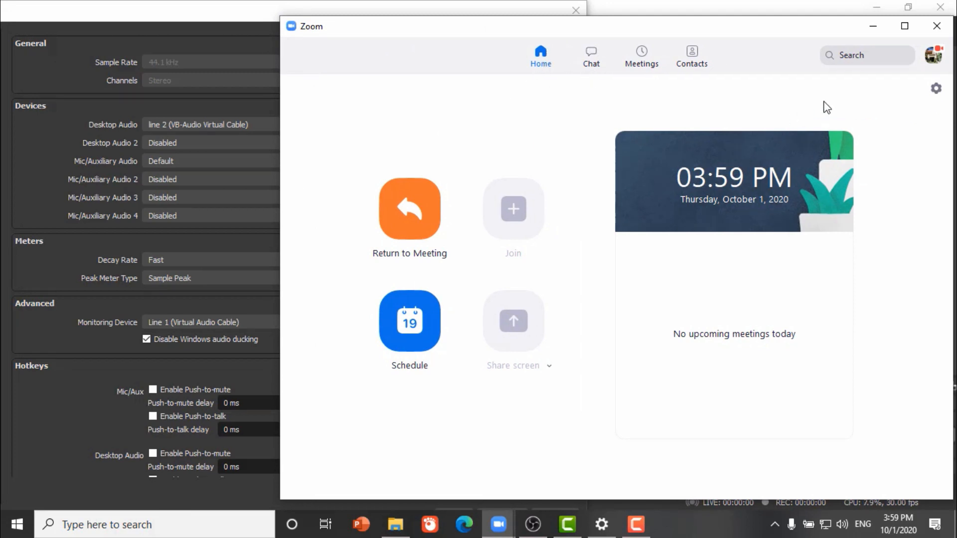
click(935, 90)
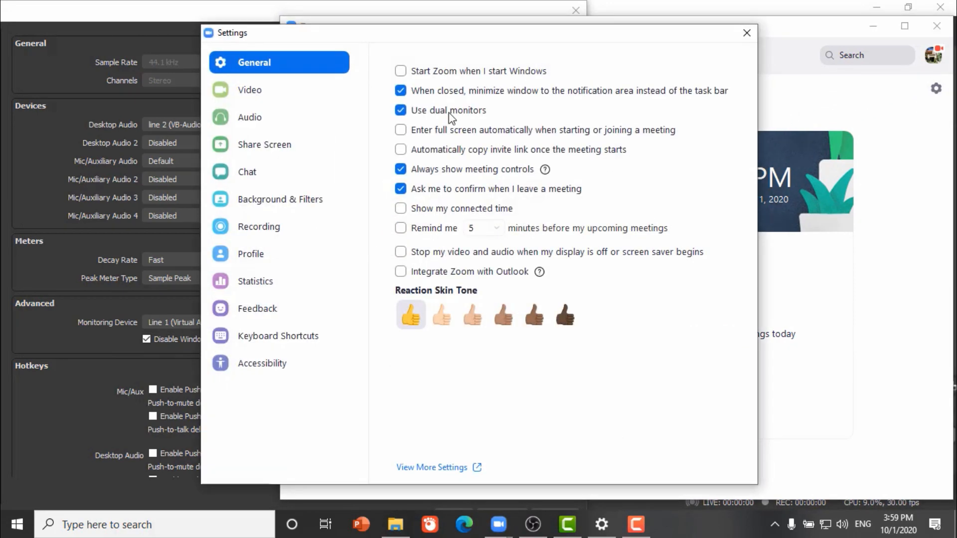
drag(400, 37, 501, 49)
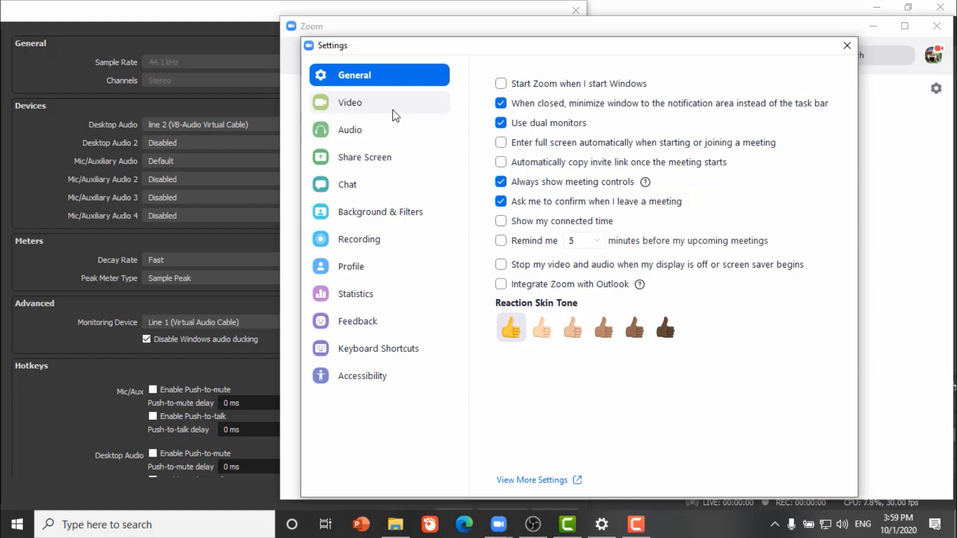
Step: Review Zoom's video settings, including the camera choice and the advanced video rendering method options
click(390, 108)
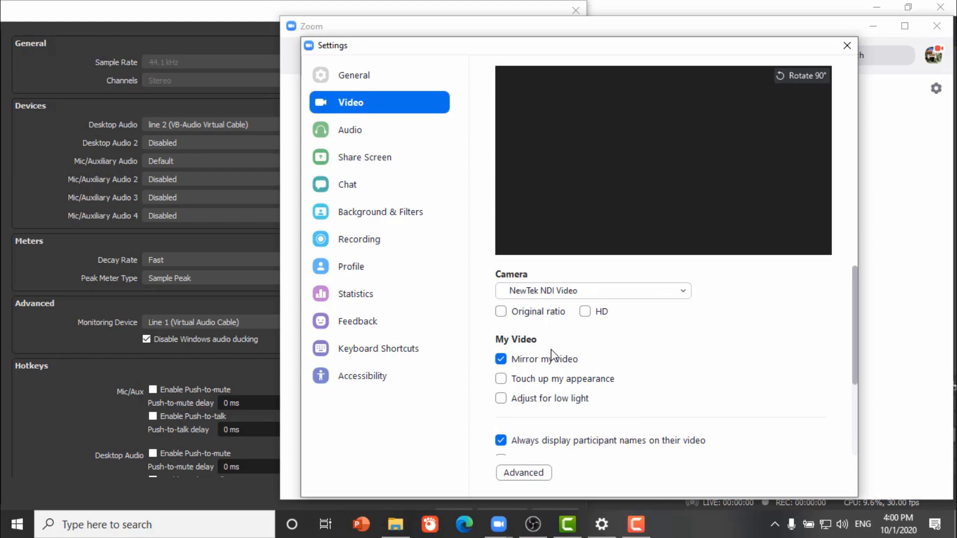
click(514, 474)
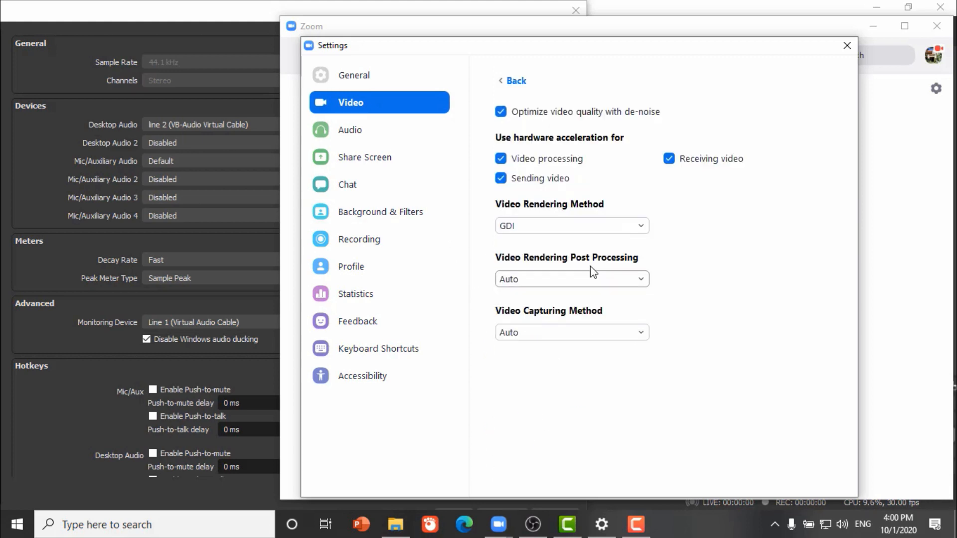
click(622, 228)
click(692, 217)
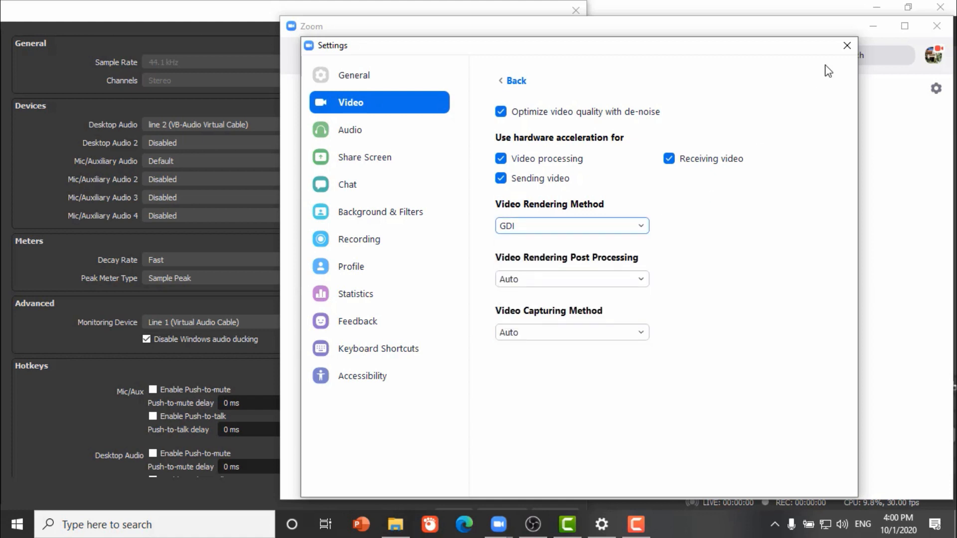
Step: Review the speaker and microphone devices in Zoom's audio settings, skim the following settings pages and close the settings
click(381, 142)
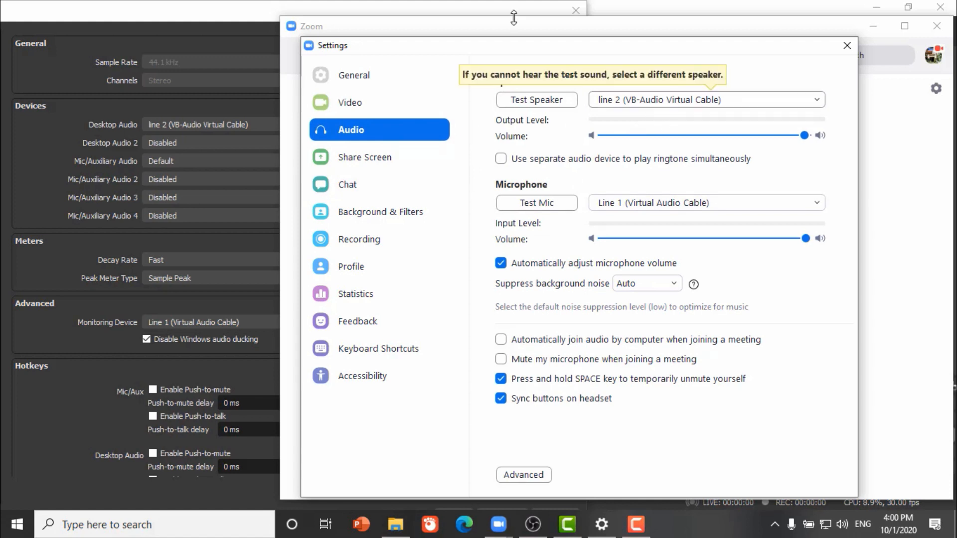
click(413, 160)
click(408, 180)
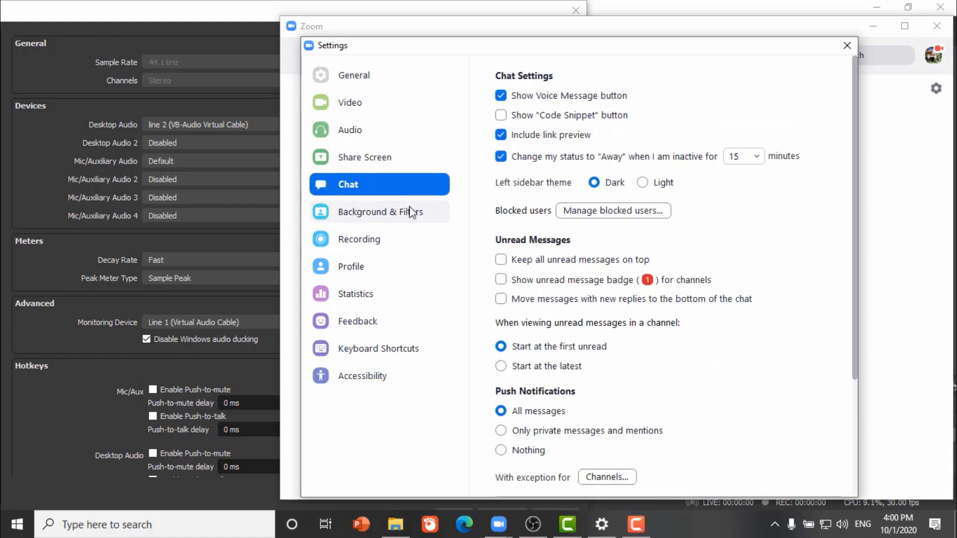
click(410, 211)
click(846, 45)
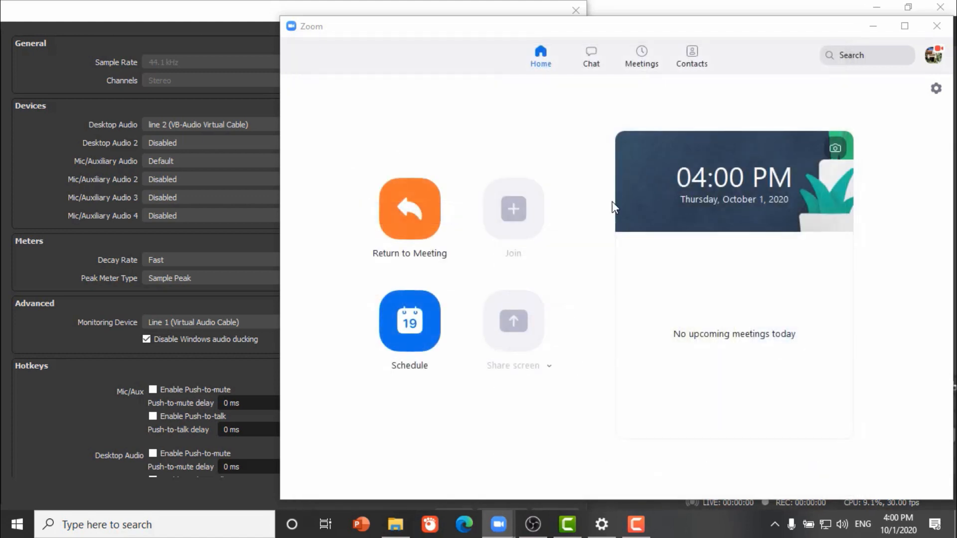
Step: Switch back to OBS Studio and close its settings dialog
click(394, 14)
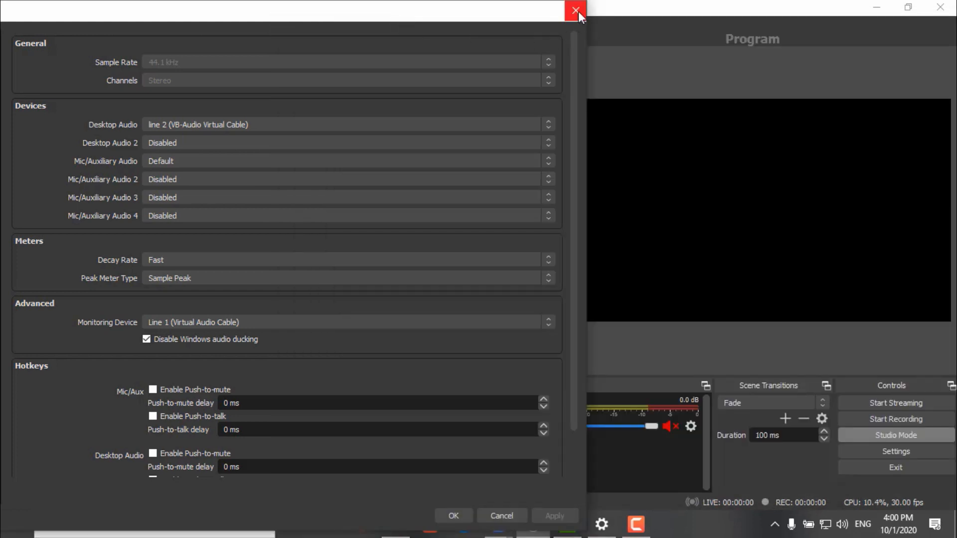
drag(512, 16, 602, 13)
drag(601, 13, 613, 31)
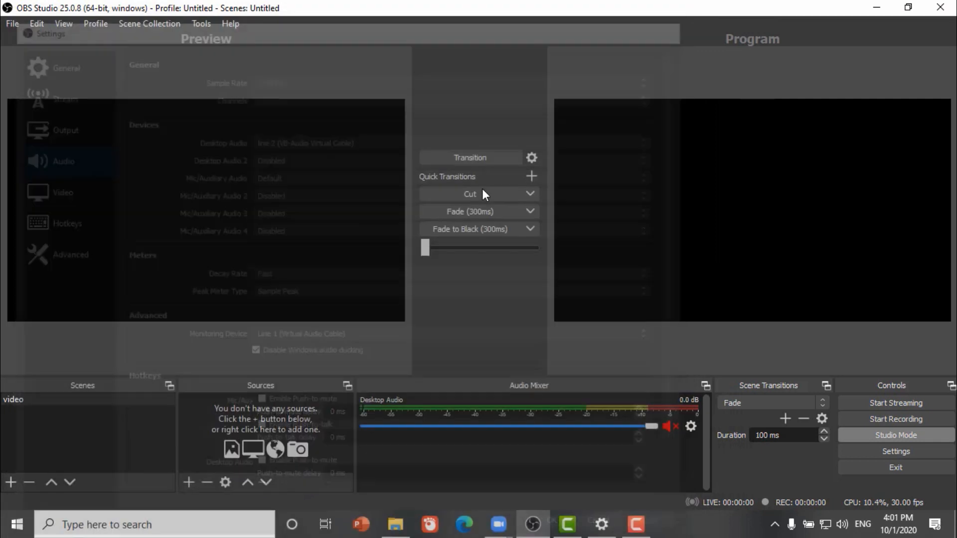
click(681, 25)
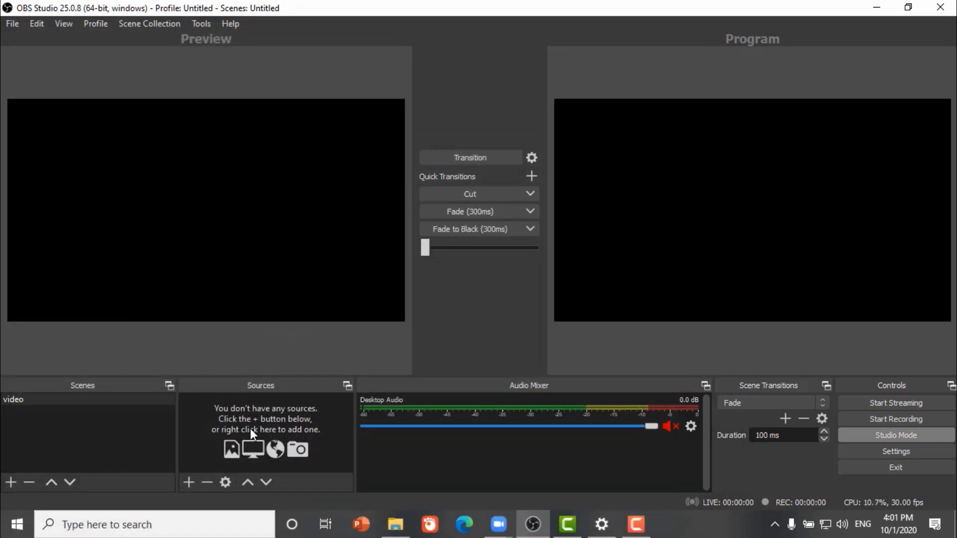
Step: Add a new Video Capture Device source using the ezcap U3 capture device with its default settings
click(189, 482)
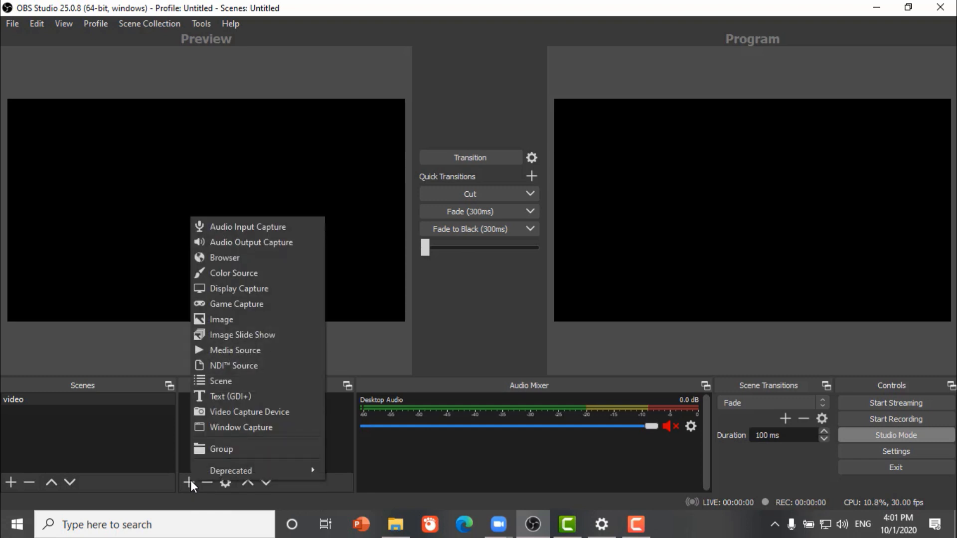
click(243, 412)
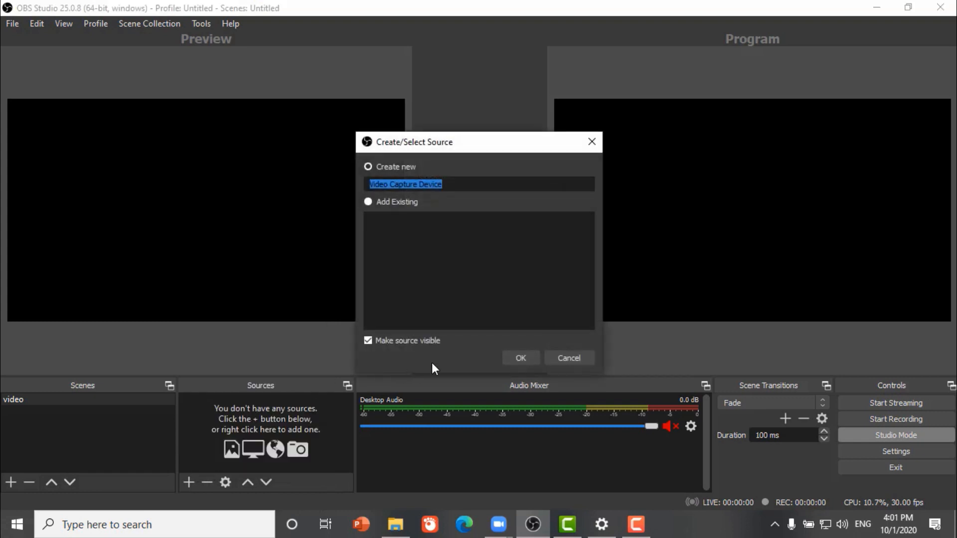
click(520, 358)
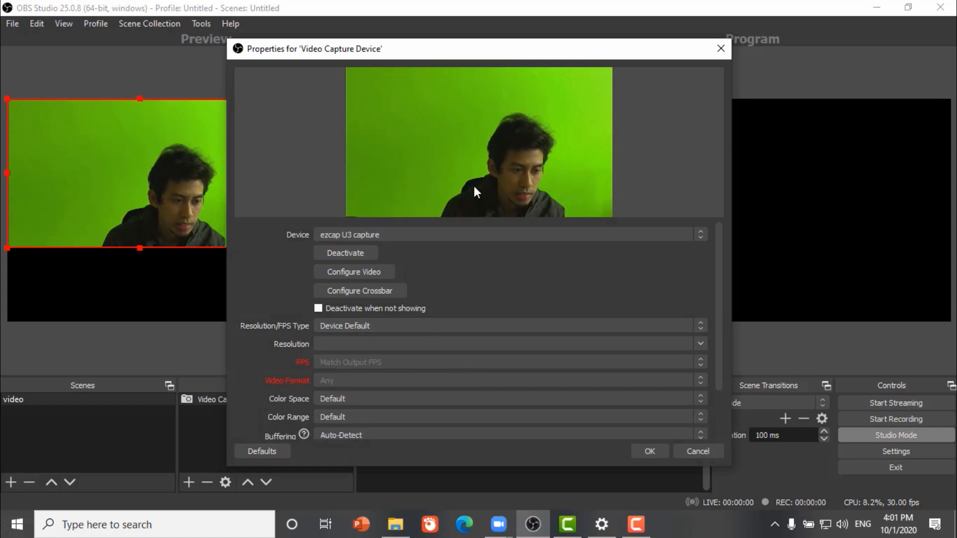
click(656, 449)
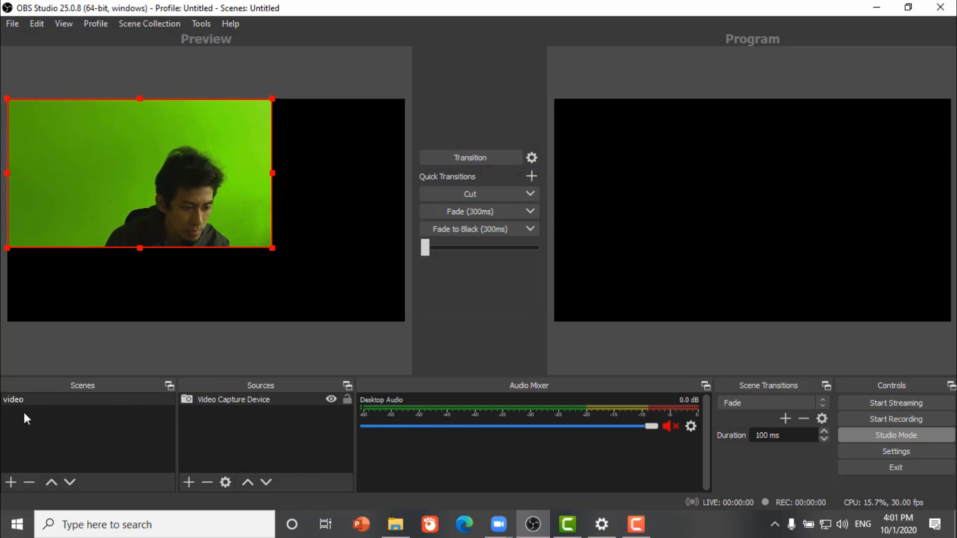
Step: Rename the video scene as layar utama
right_click(28, 398)
click(47, 400)
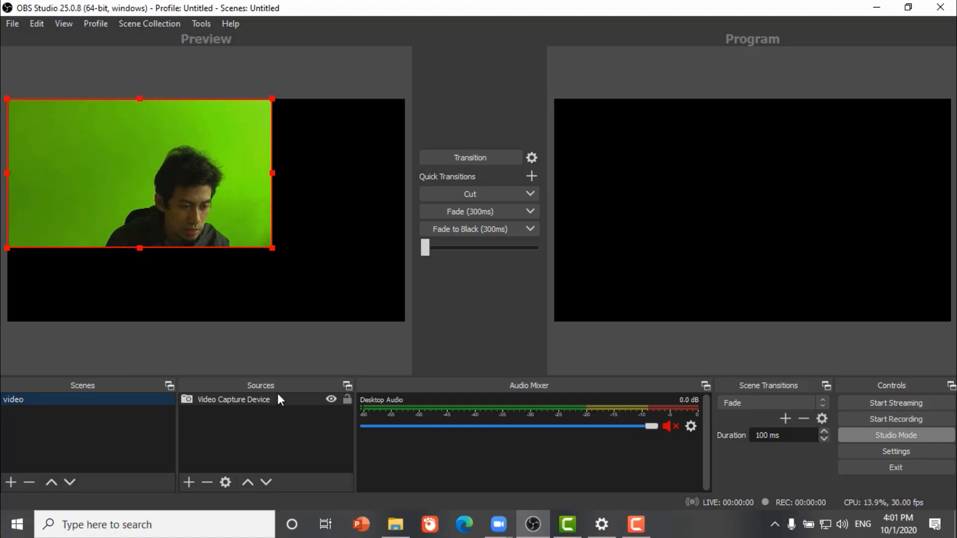
right_click(29, 402)
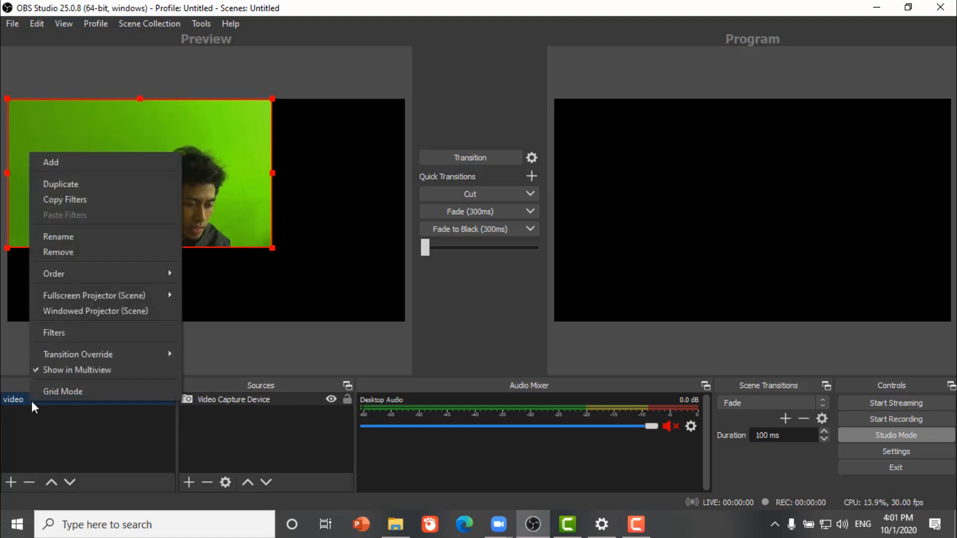
click(96, 242)
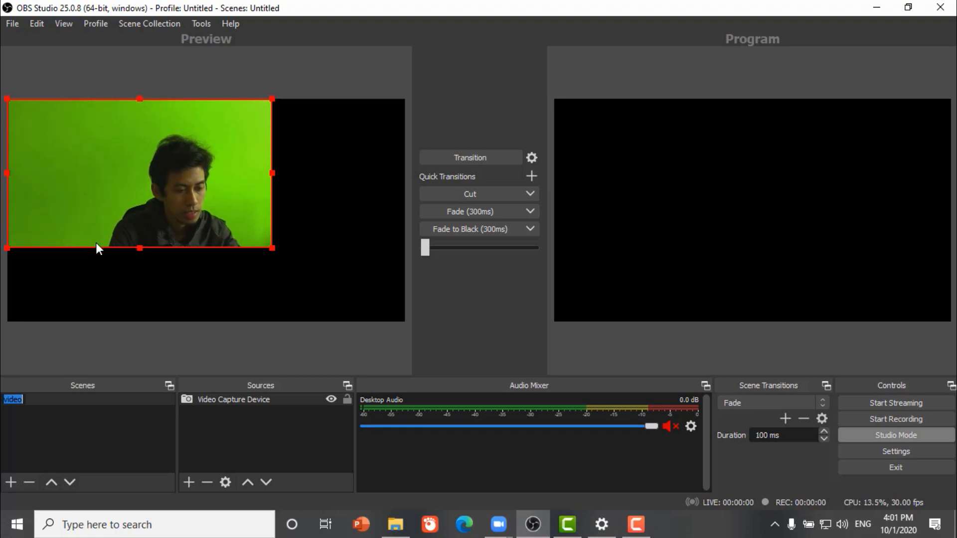
text(layar)
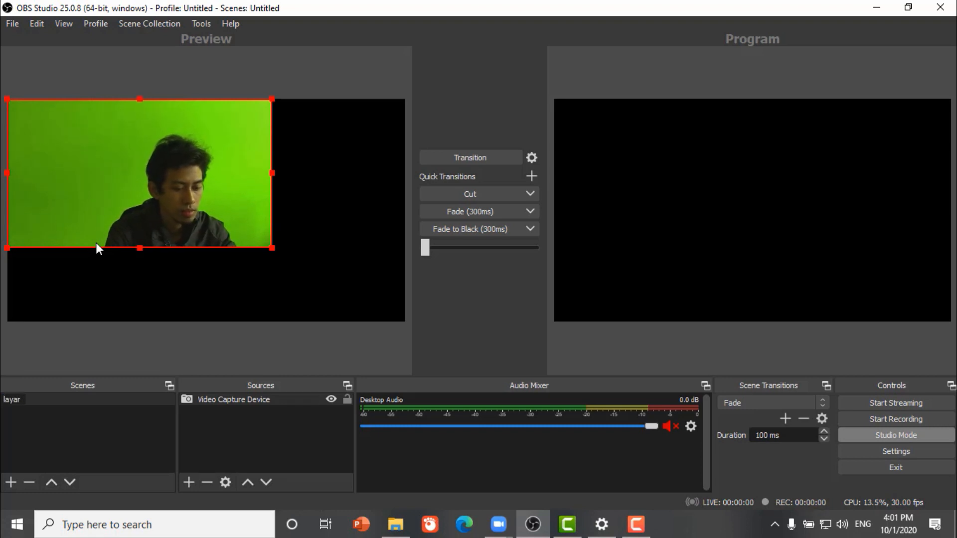
text( utama)
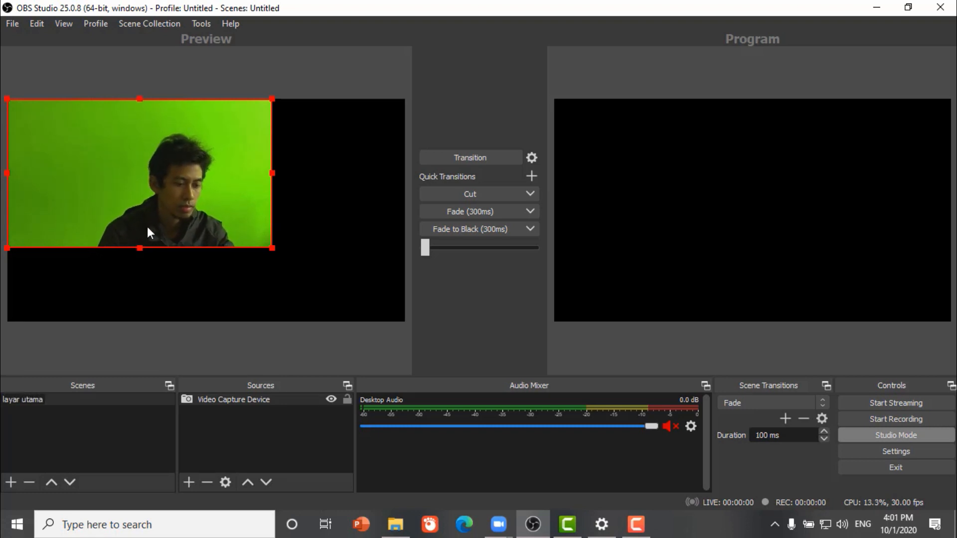
click(27, 433)
Step: Shrink the camera source and place it in the lower-left corner of the preview canvas
click(252, 402)
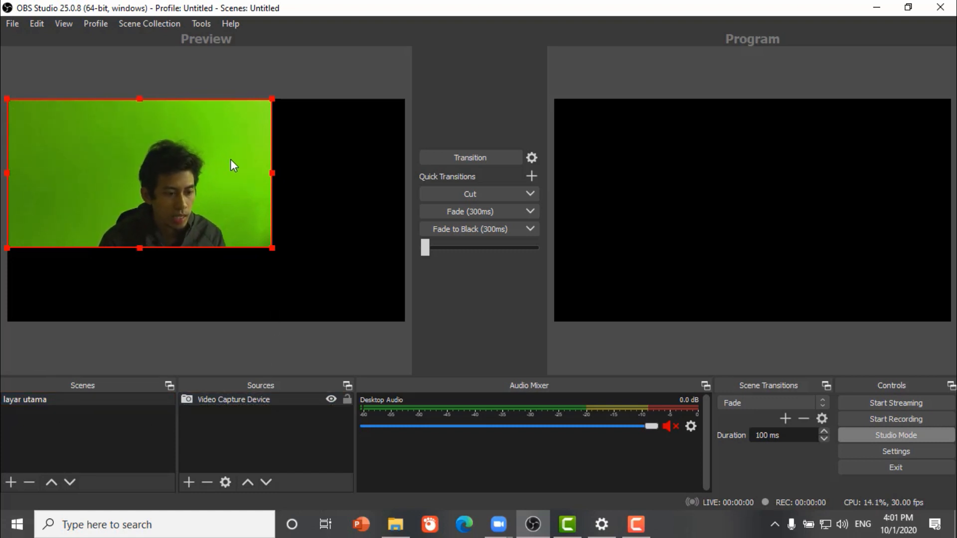
drag(231, 163, 151, 236)
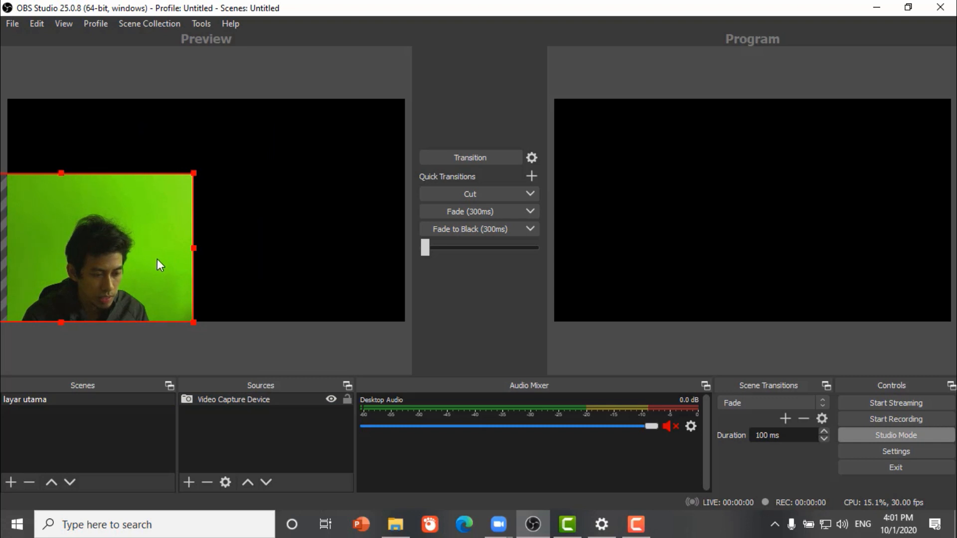
drag(198, 177, 131, 265)
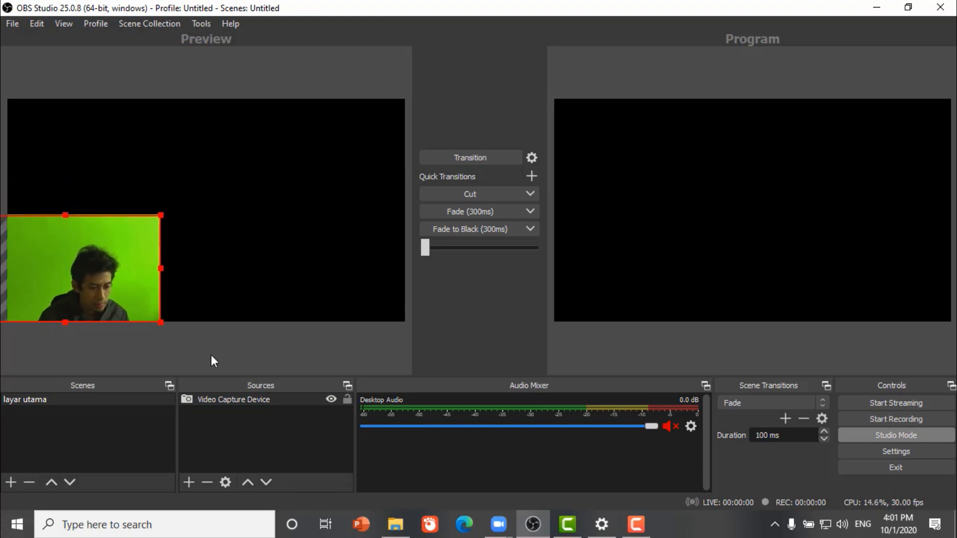
click(239, 431)
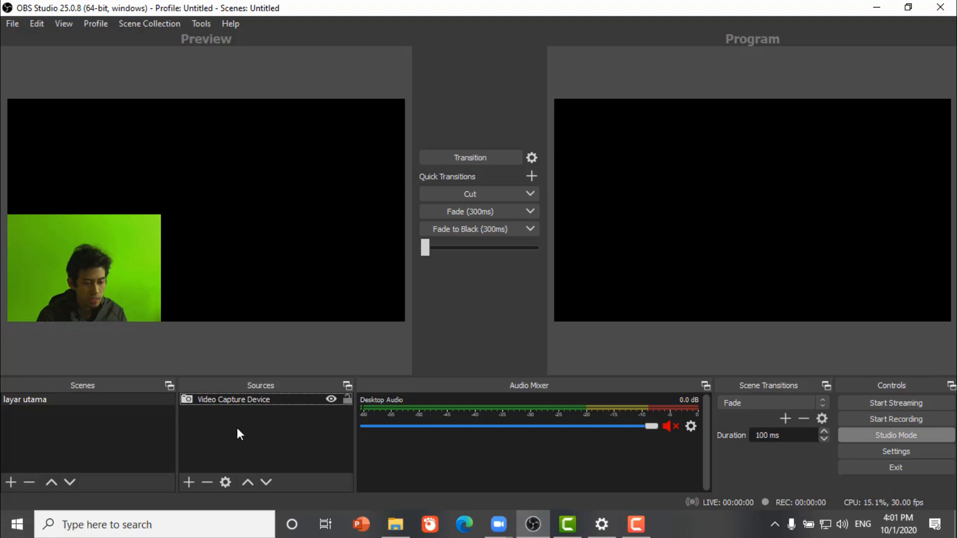
Step: Add the image MIKIR REK-01 from the DRIVER OBS folder as a source in the scene
click(189, 481)
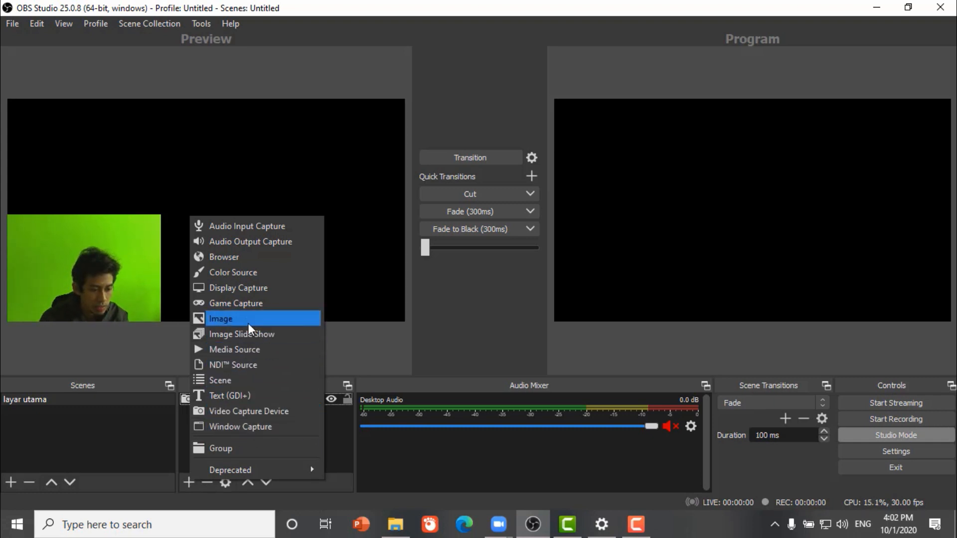
click(416, 448)
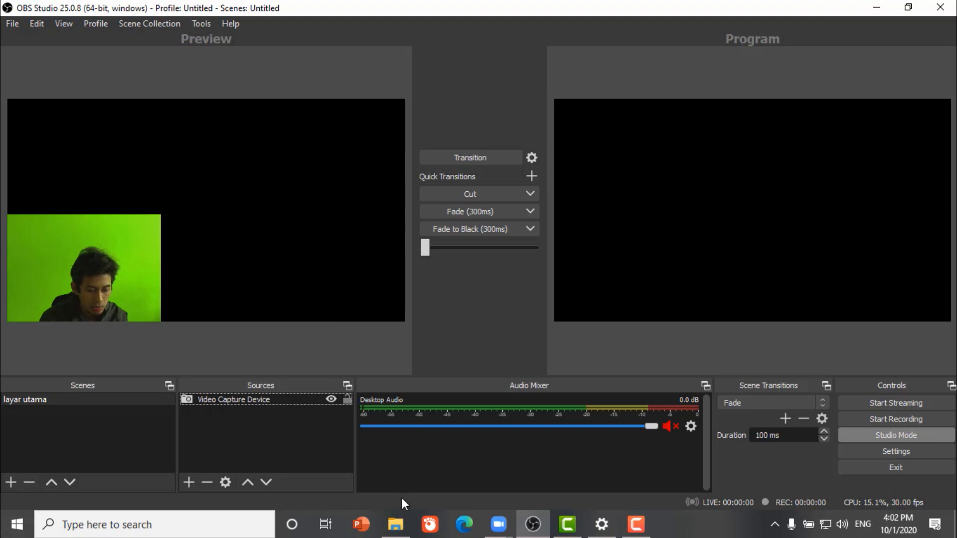
click(394, 526)
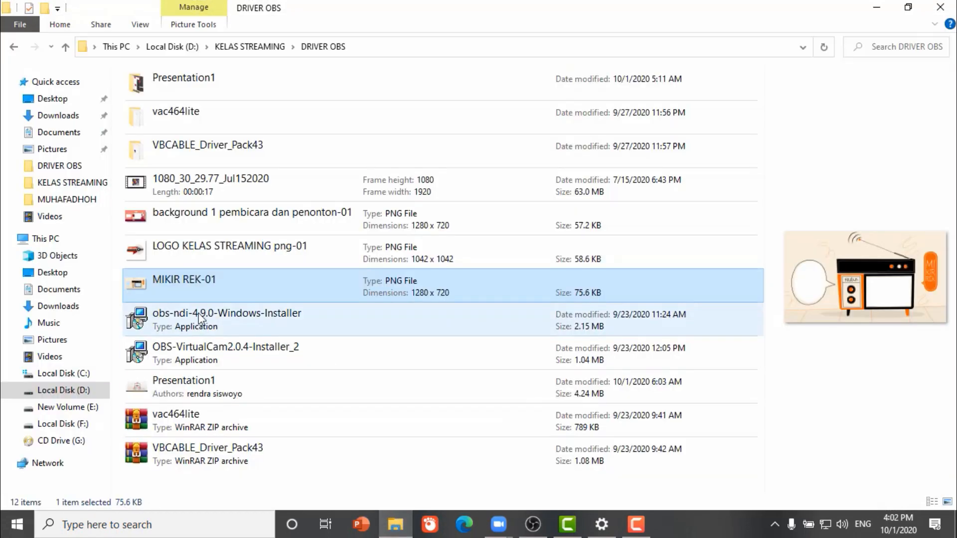
drag(179, 286, 241, 440)
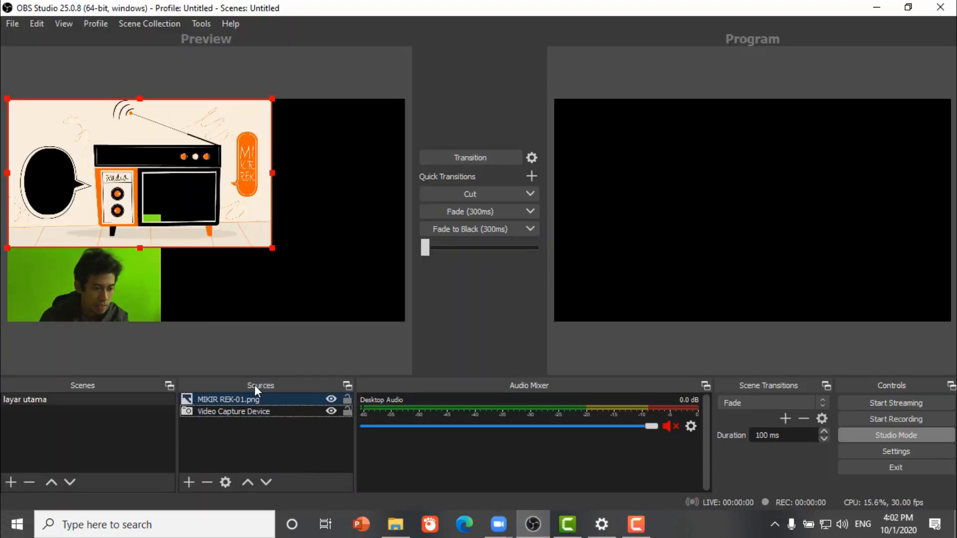
Step: Fit both the Video Capture Device and the MIKIR REK-01.png image to the full canvas
click(253, 412)
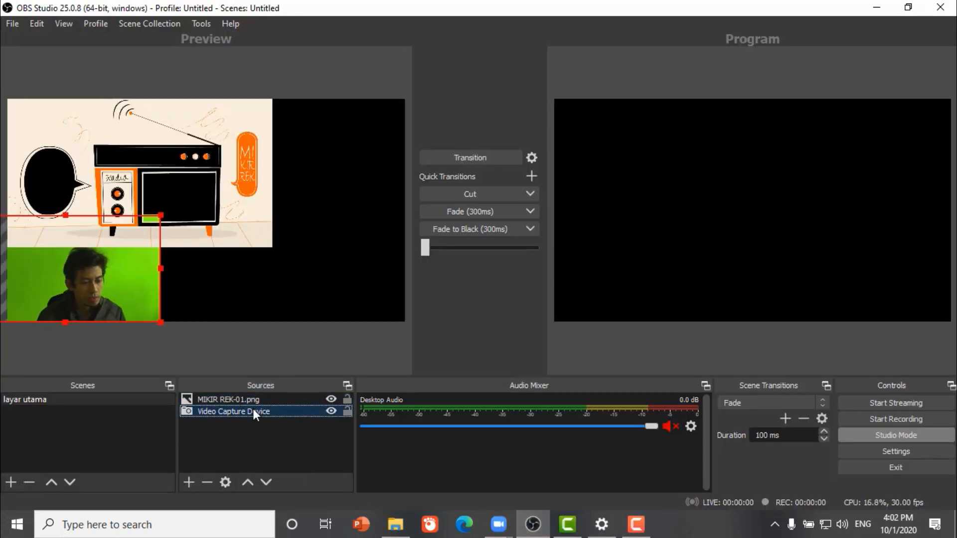
key(ctrl+f)
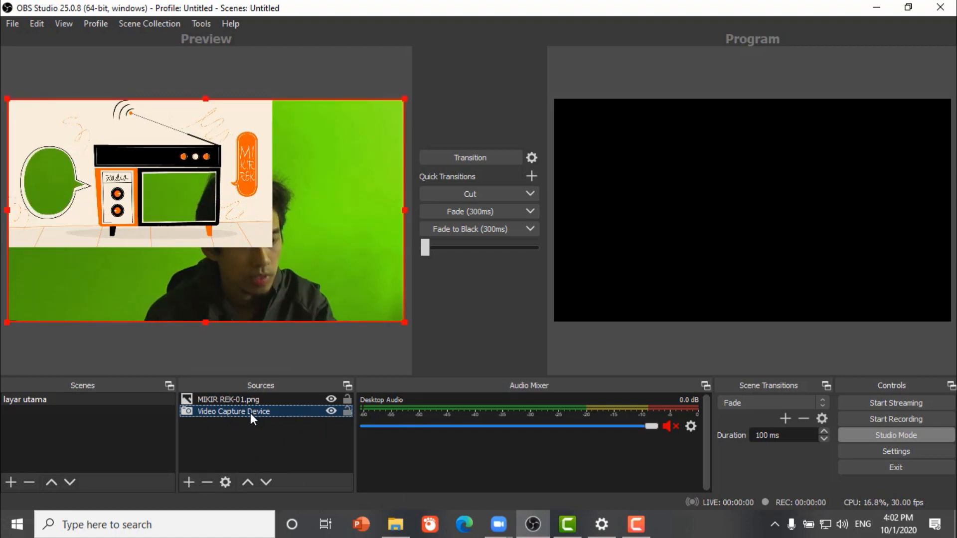
click(261, 399)
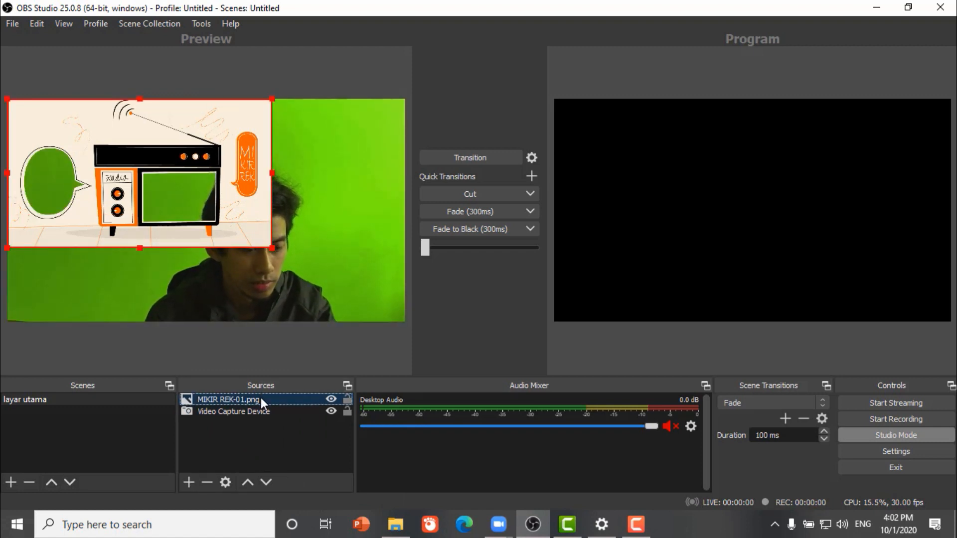
key(ctrl+f)
Step: Scale the camera source down to about half the canvas width and position it behind the image's speech-bubble cutout
click(274, 412)
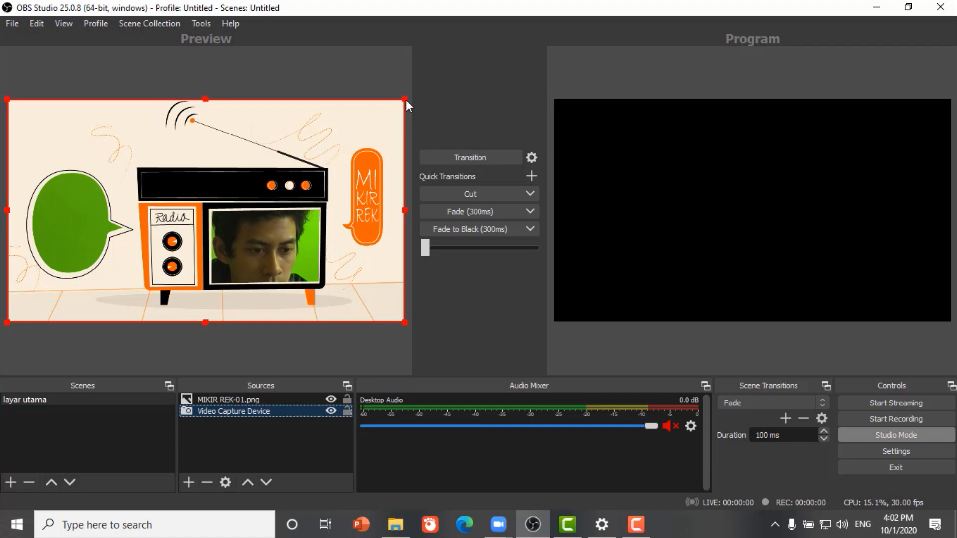
drag(406, 100, 145, 245)
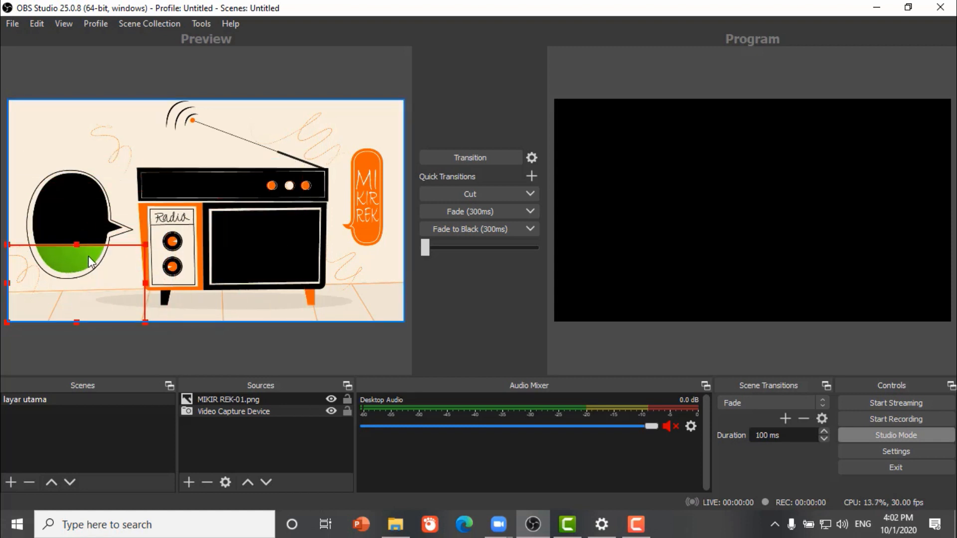
drag(88, 257, 50, 215)
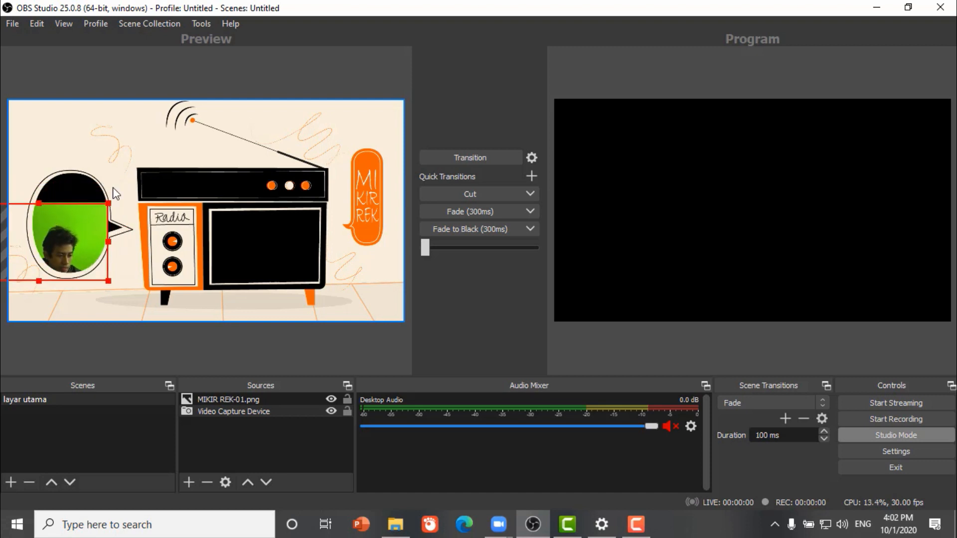
drag(108, 204, 143, 163)
drag(88, 224, 50, 219)
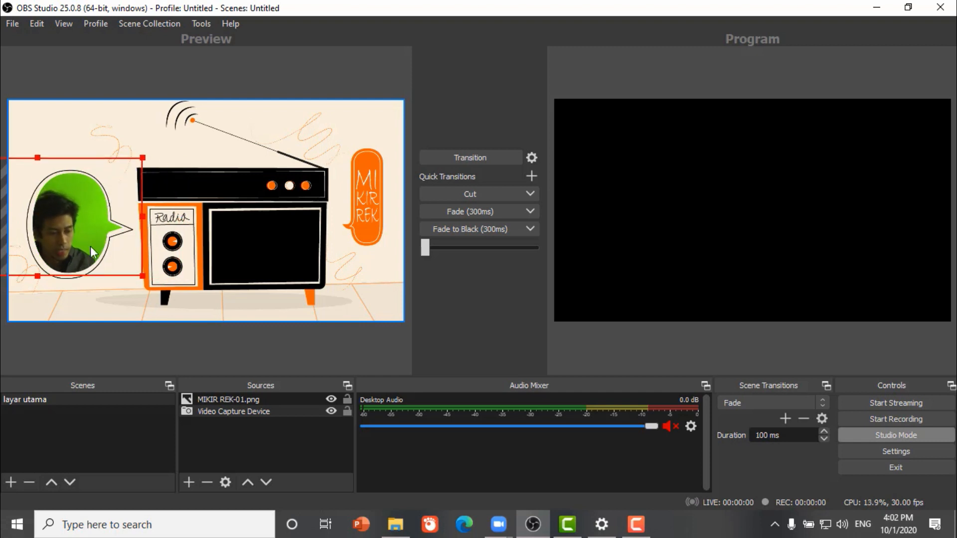
Step: Place the Video Capture Device above MIKIR REK-01.png in the source order and move it to the canvas's lower edge, over the radio
mouse_move(222, 411)
mouse_down()
mouse_move(229, 396)
mouse_move(218, 399)
mouse_up()
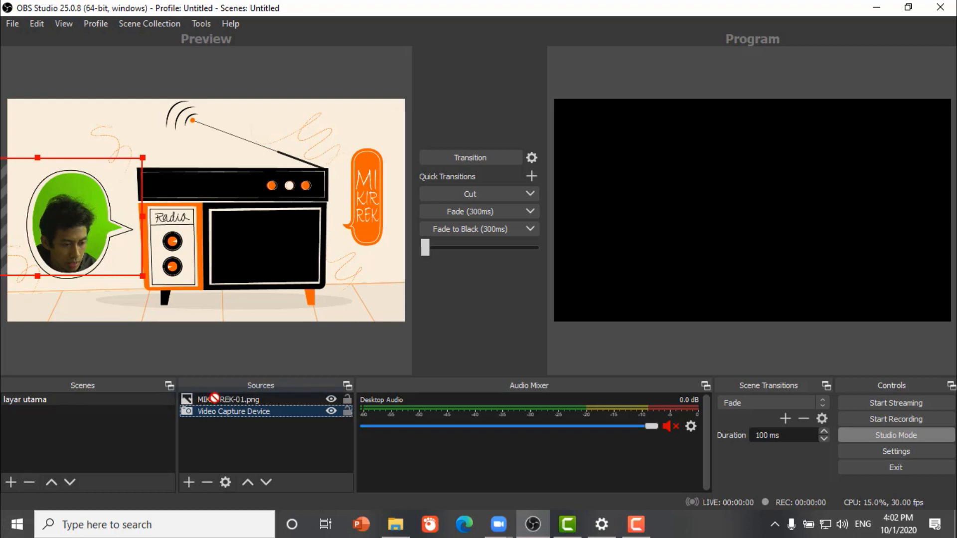
drag(212, 395, 212, 395)
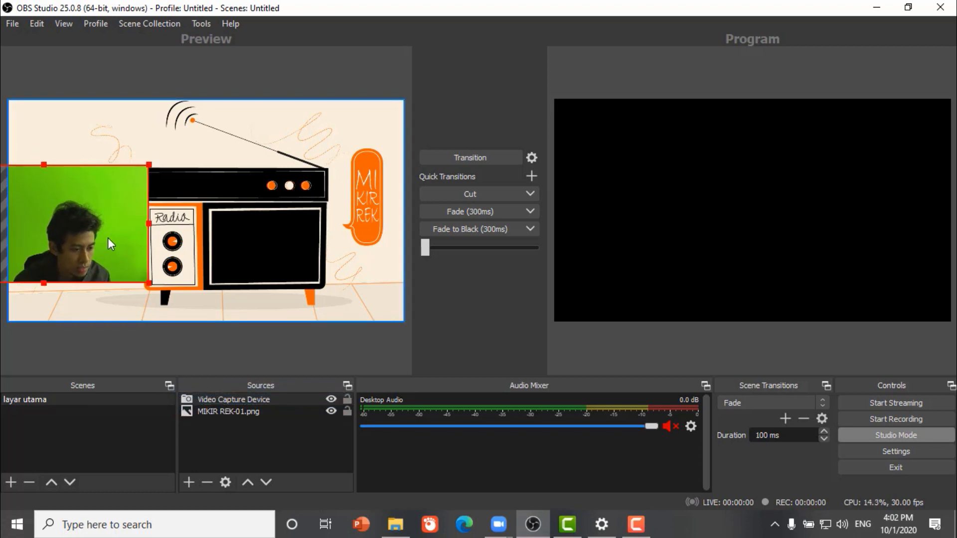
drag(108, 237, 206, 271)
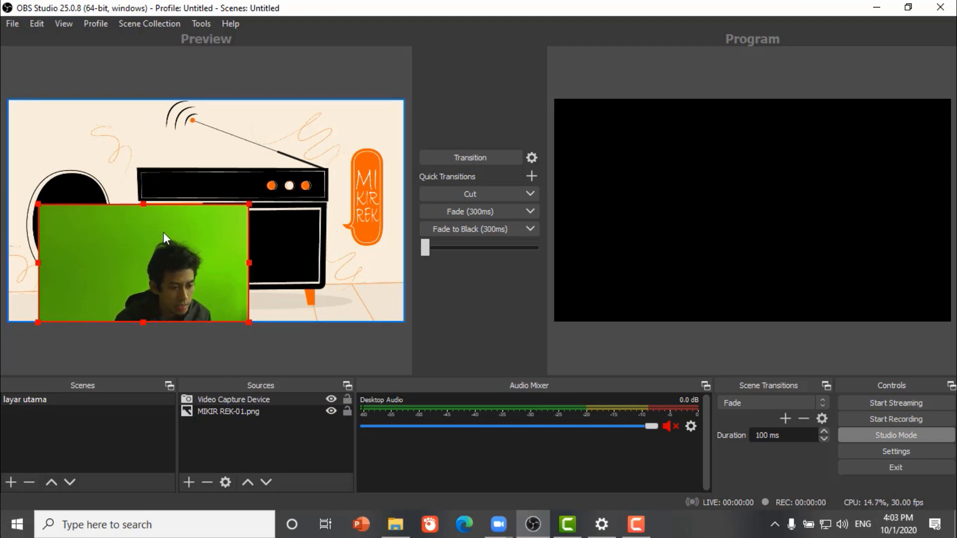
Step: Add a Chroma Key filter with the Green key colour to the Video Capture Device and set its similarity to 372
right_click(228, 397)
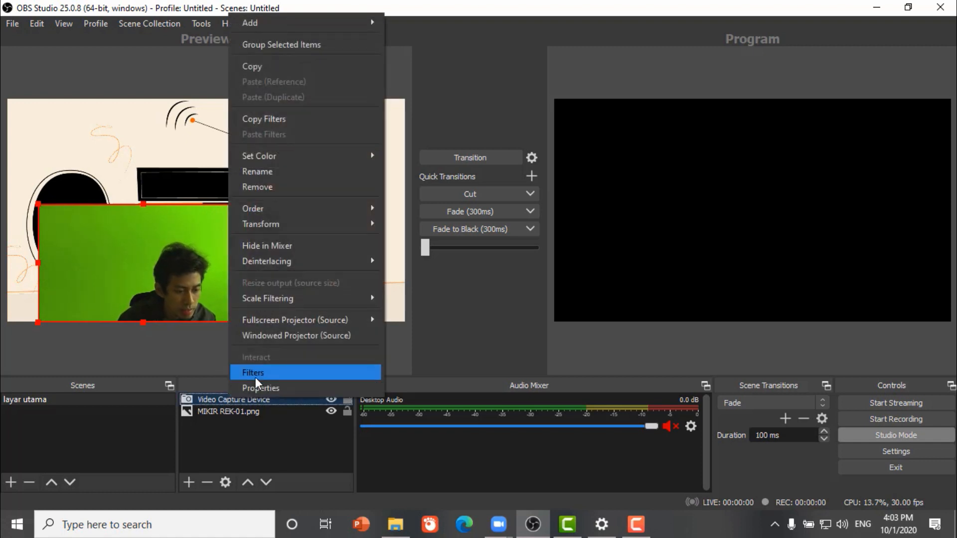
click(259, 374)
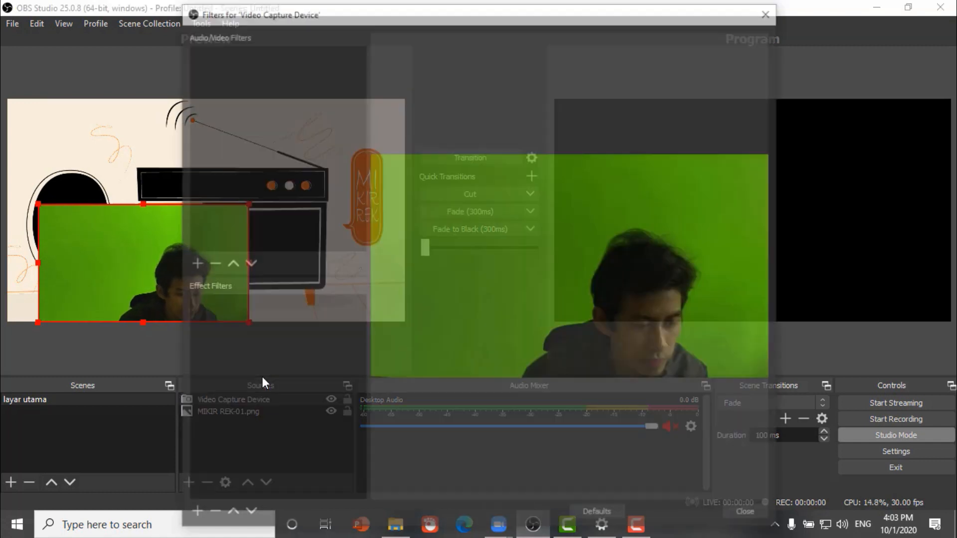
click(193, 516)
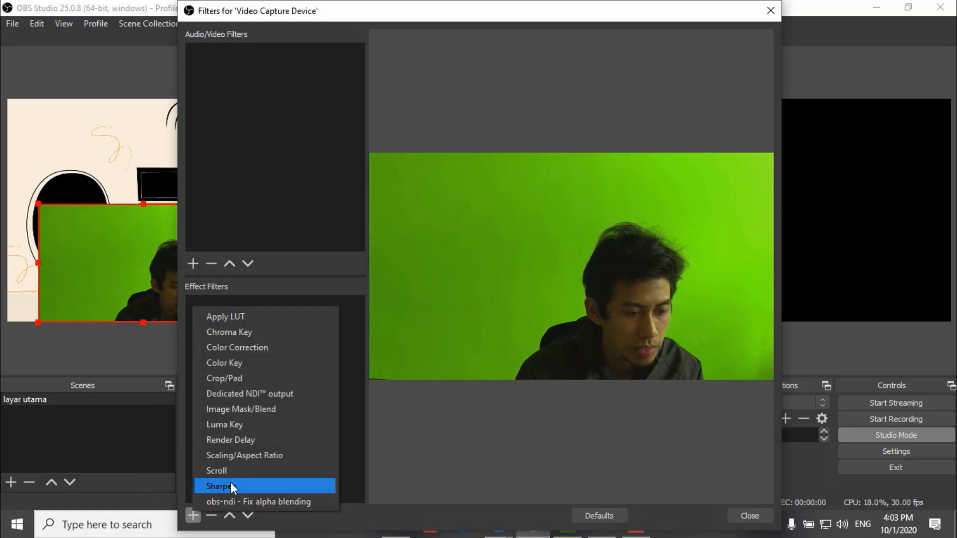
click(275, 333)
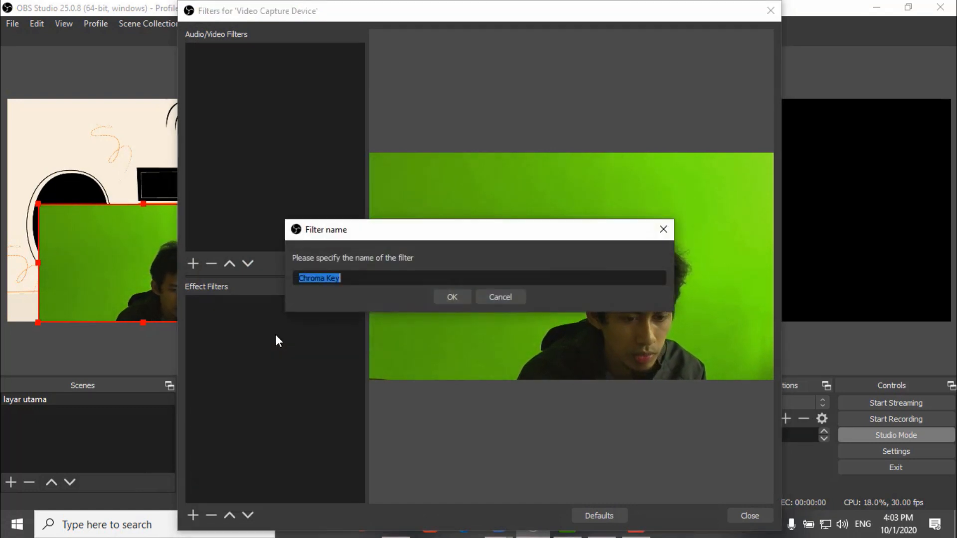
click(453, 300)
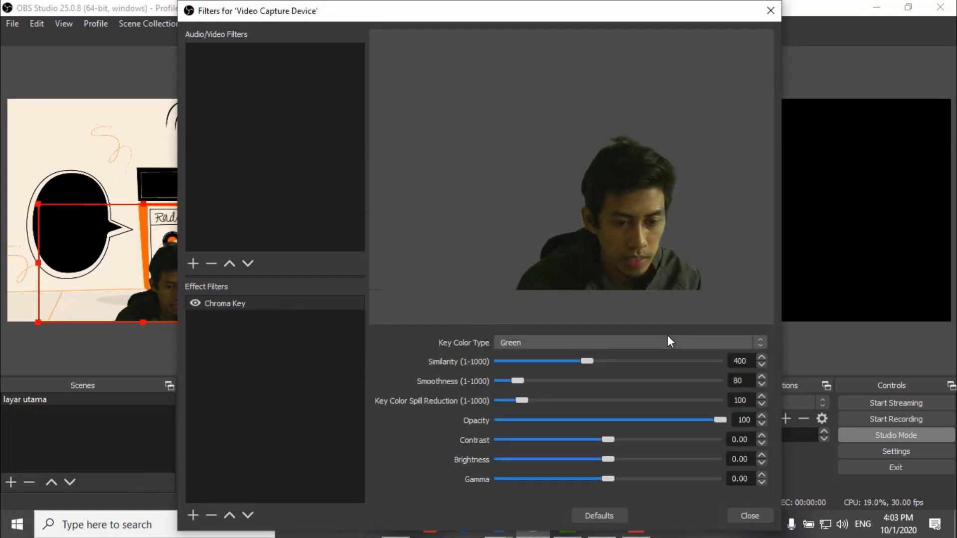
mouse_move(588, 361)
mouse_down()
mouse_move(597, 363)
mouse_move(581, 363)
mouse_up()
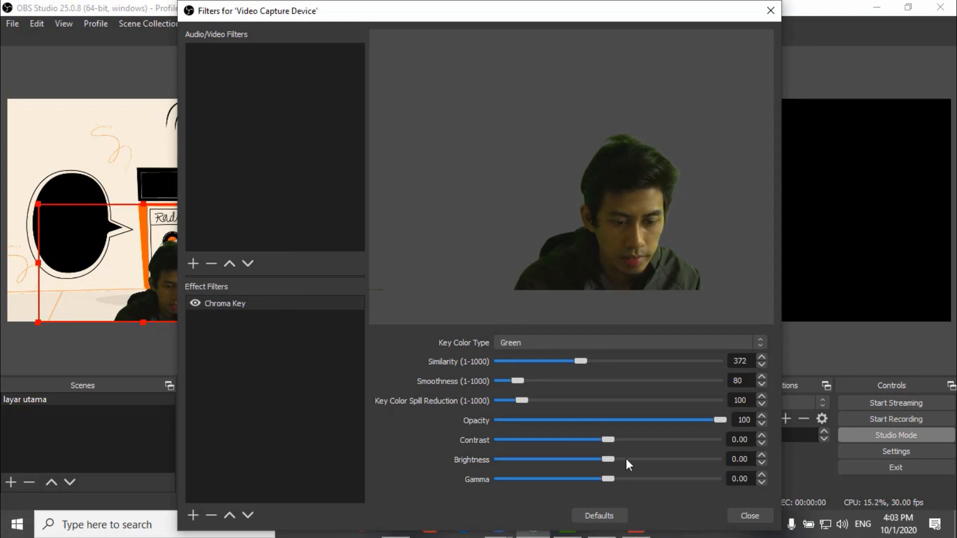
click(740, 513)
Step: Shift the keyed camera picture slightly left along the canvas's lower edge and transition the scene to the program output
drag(193, 271, 170, 273)
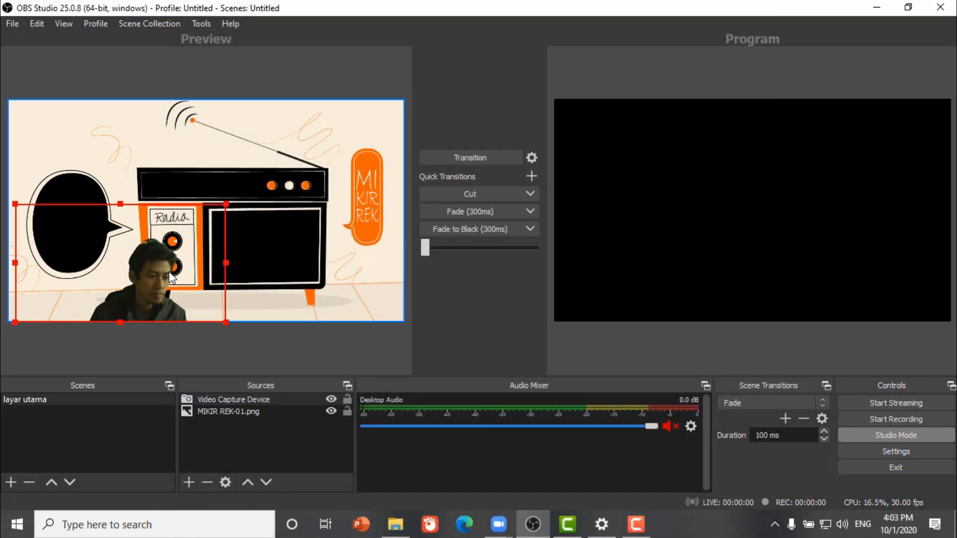
click(483, 157)
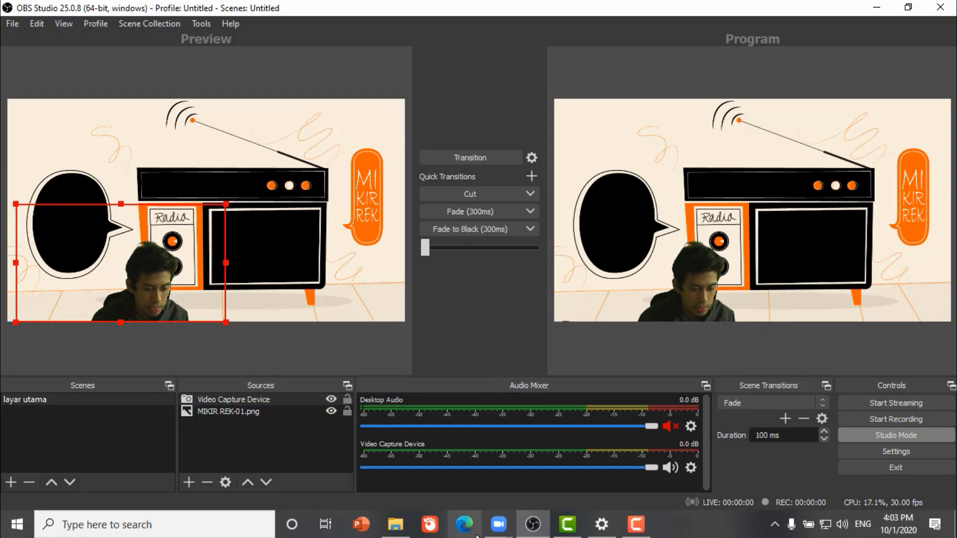
Step: Switch to the Zoom meeting, start the video and select NewTek NDI Video as the camera
click(472, 451)
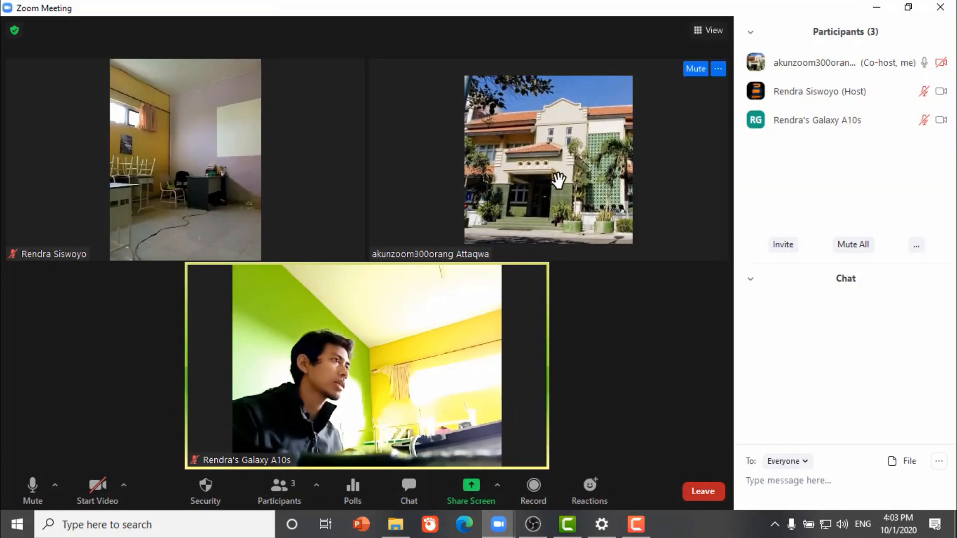
click(101, 486)
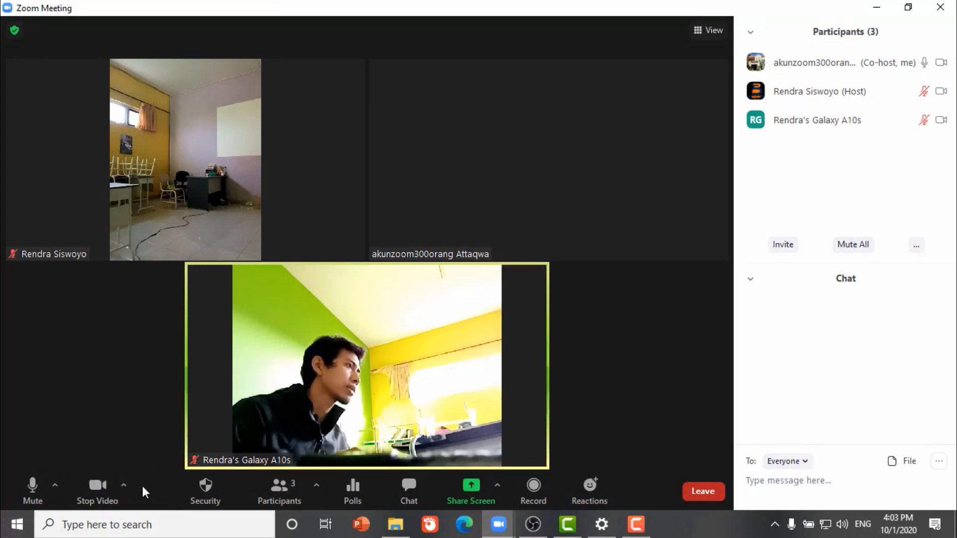
click(125, 485)
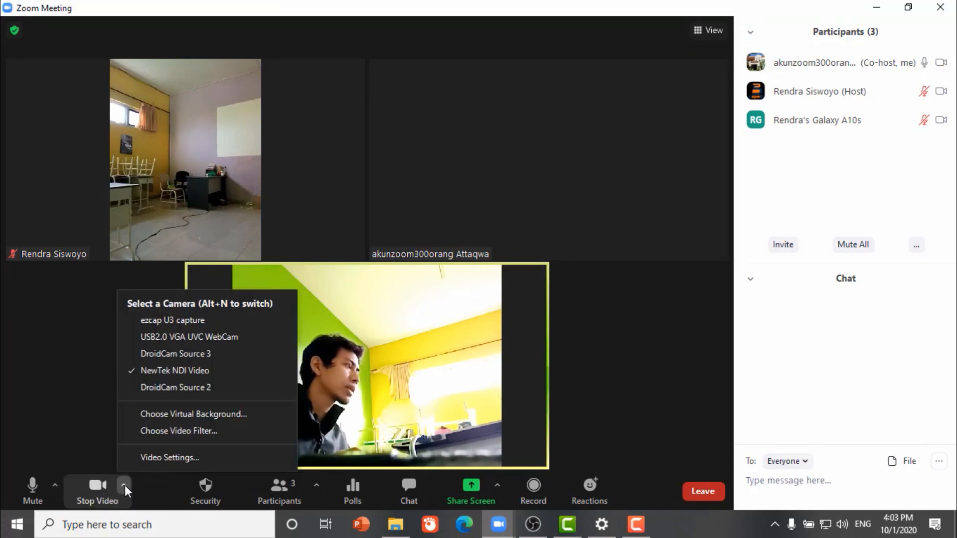
click(195, 375)
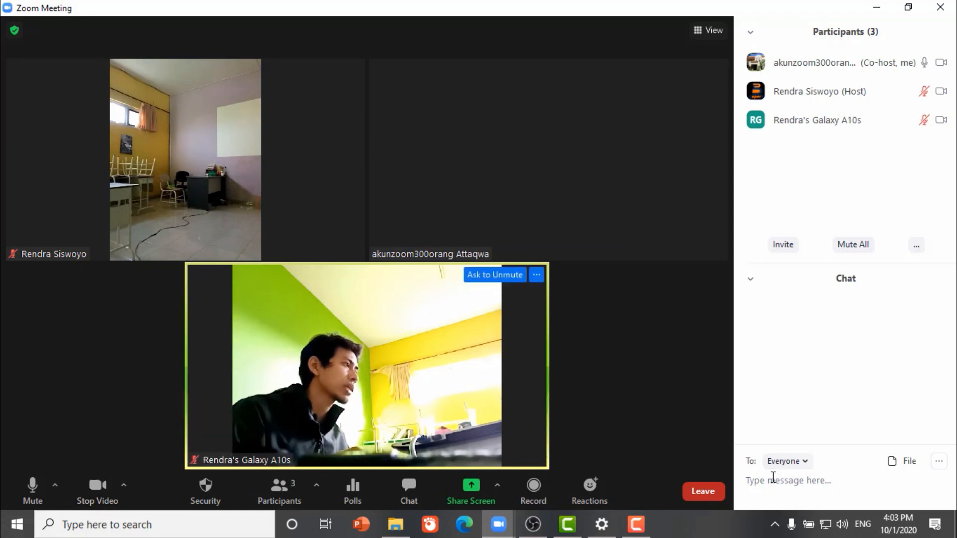
Step: Check the programs running in the background and start the NDI video feed that brings the OBS picture into the Zoom meeting
click(775, 524)
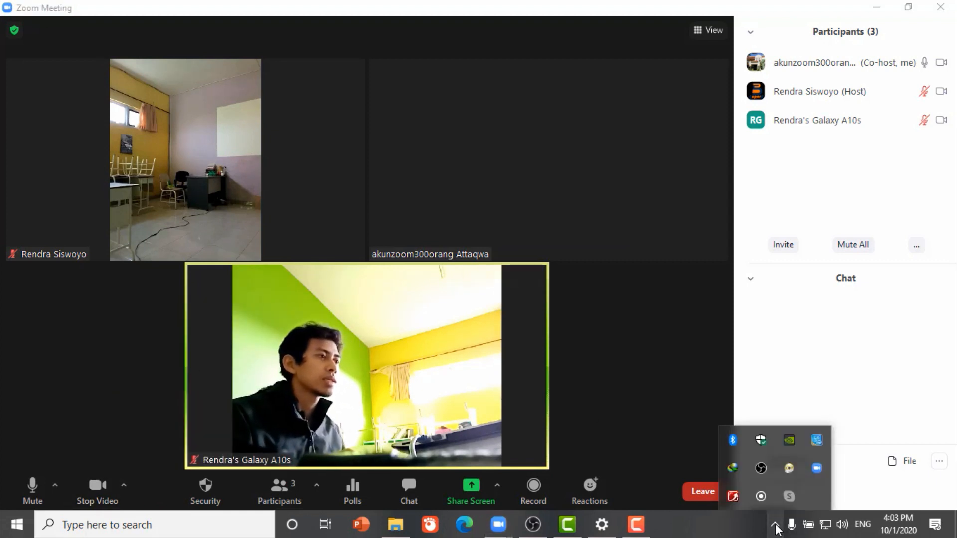
click(646, 343)
click(17, 524)
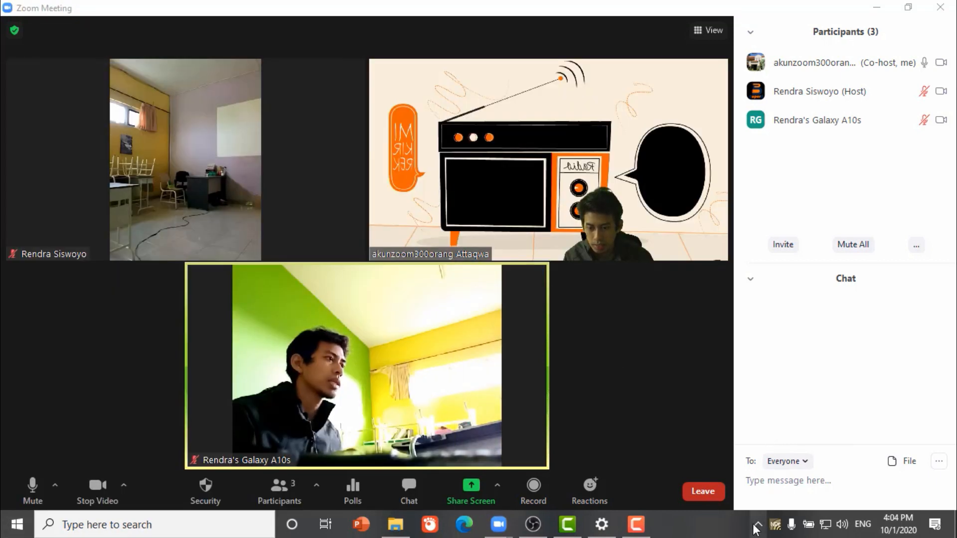
click(757, 526)
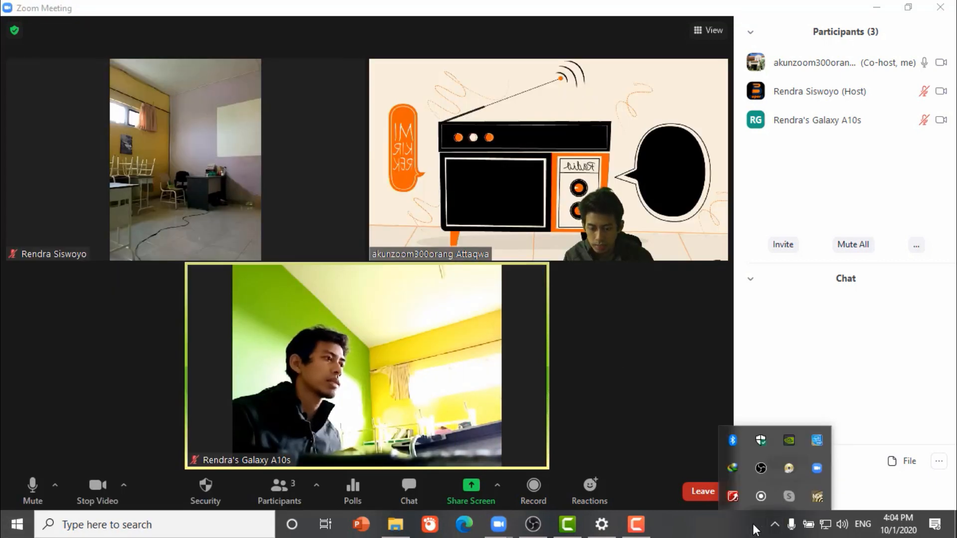
click(662, 368)
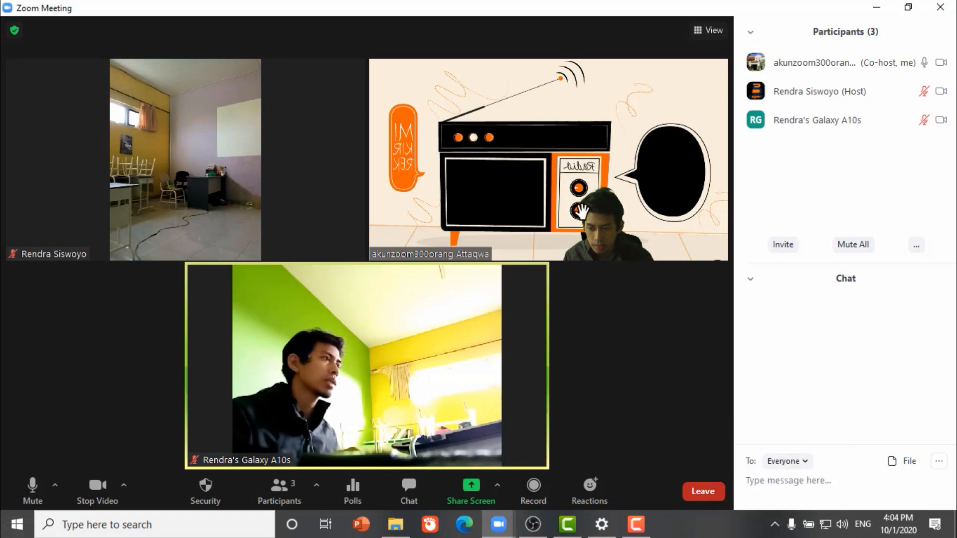
mouse_move(670, 249)
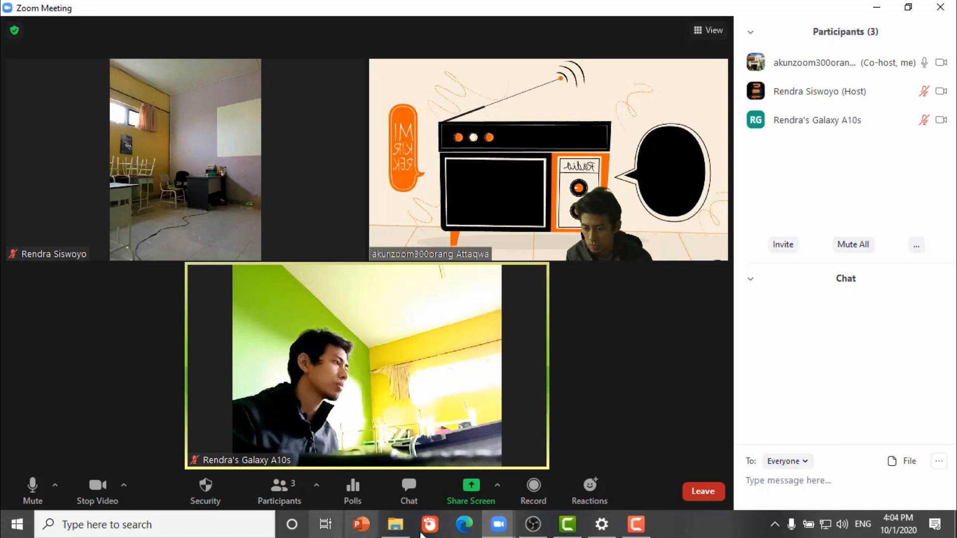
Step: Switch to OBS Studio and add a Window Capture source named zoom 1 that captures the [Zoom.exe]: Zoom Meeting window
mouse_move(503, 530)
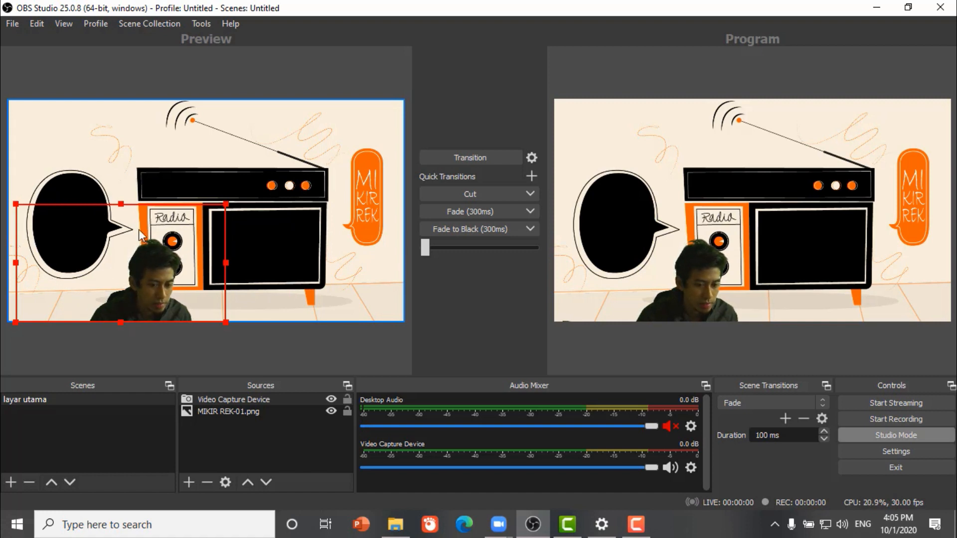
click(182, 481)
click(225, 432)
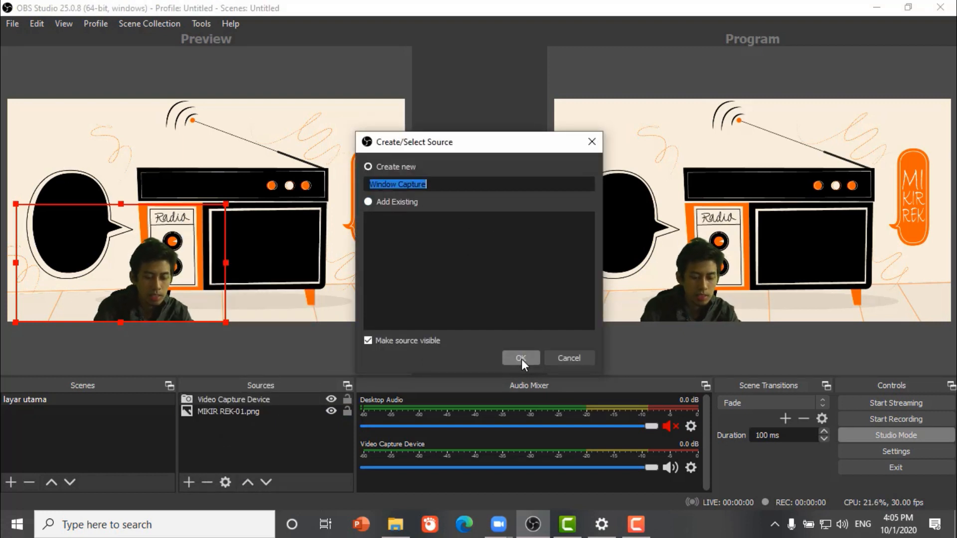
text(zoom )
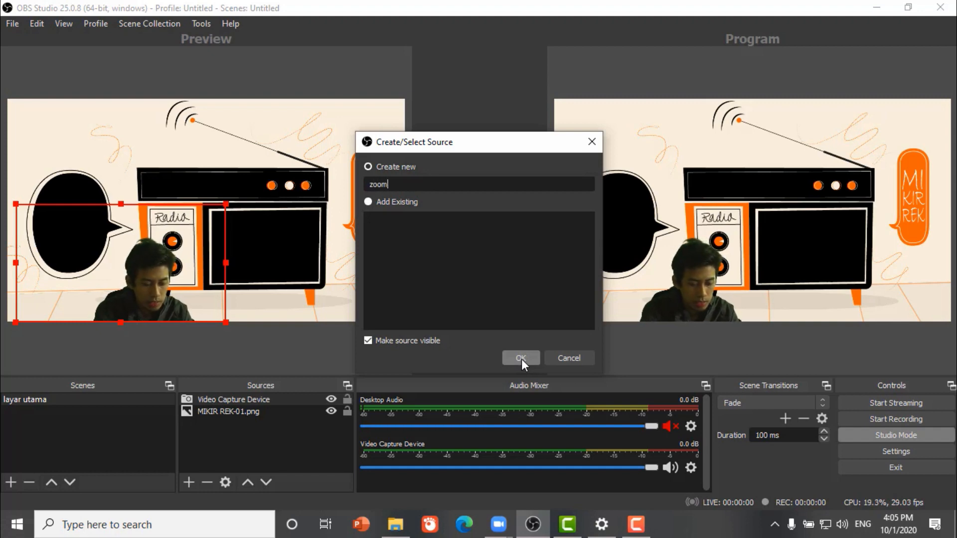
text(1)
click(522, 359)
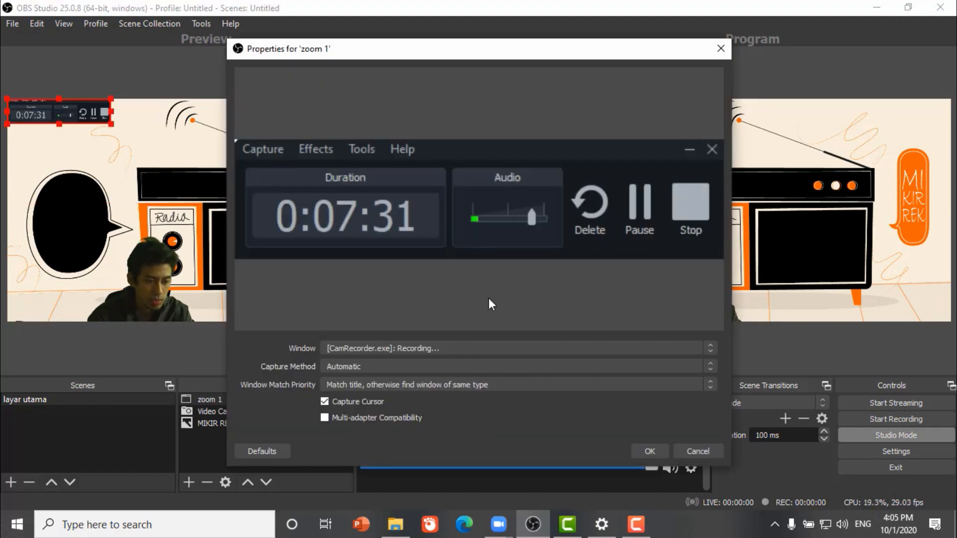
click(461, 349)
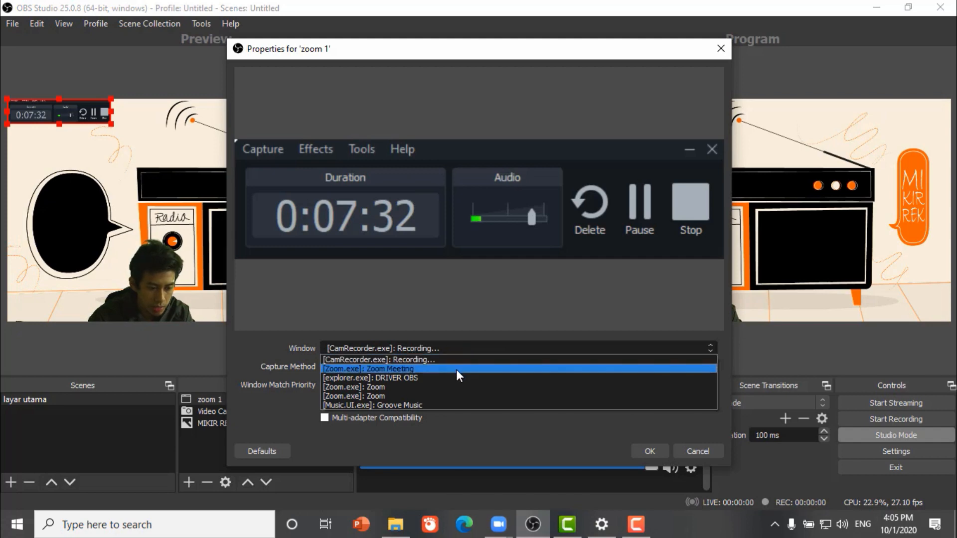
click(456, 369)
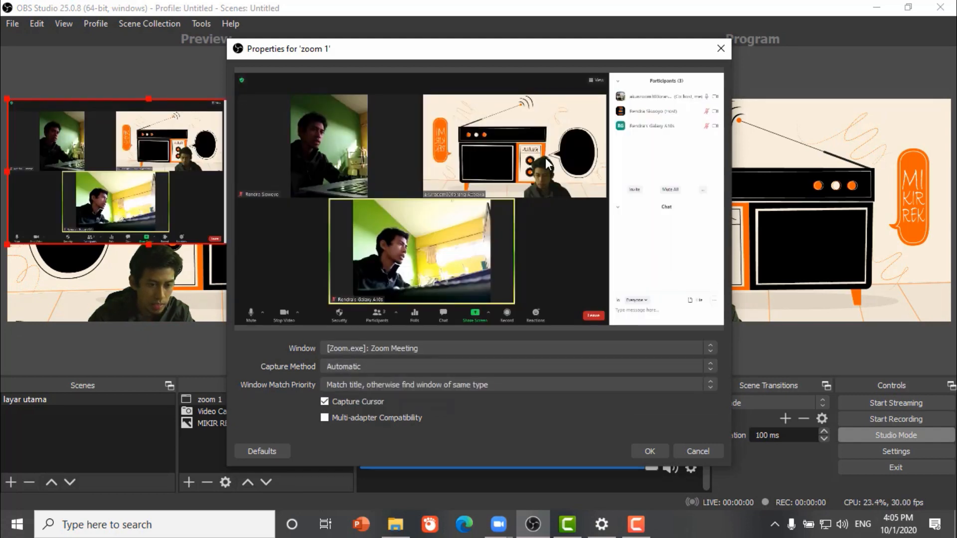
click(646, 449)
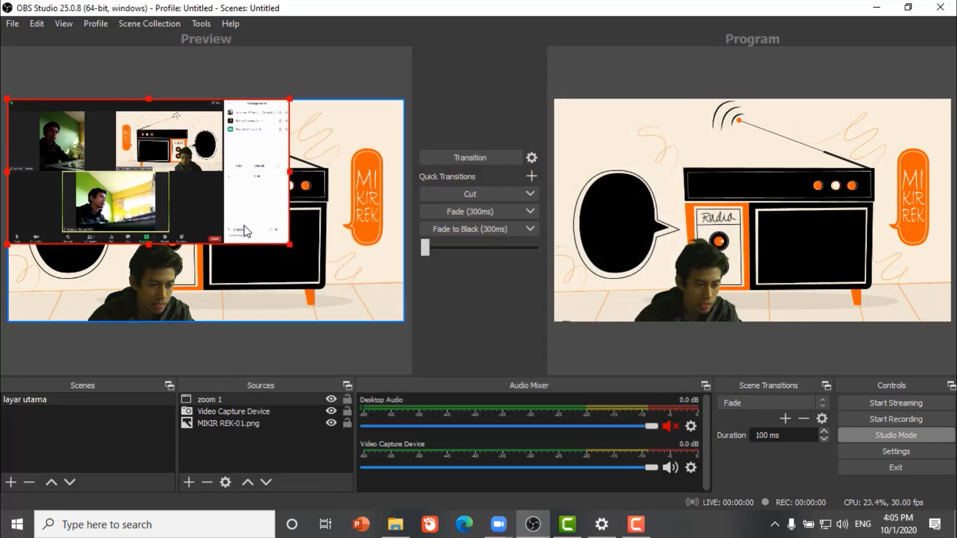
Step: Crop the participants and chat area out of the zoom 1 capture and place the source below MIKIR REK-01.png in the source order
drag(247, 207, 297, 242)
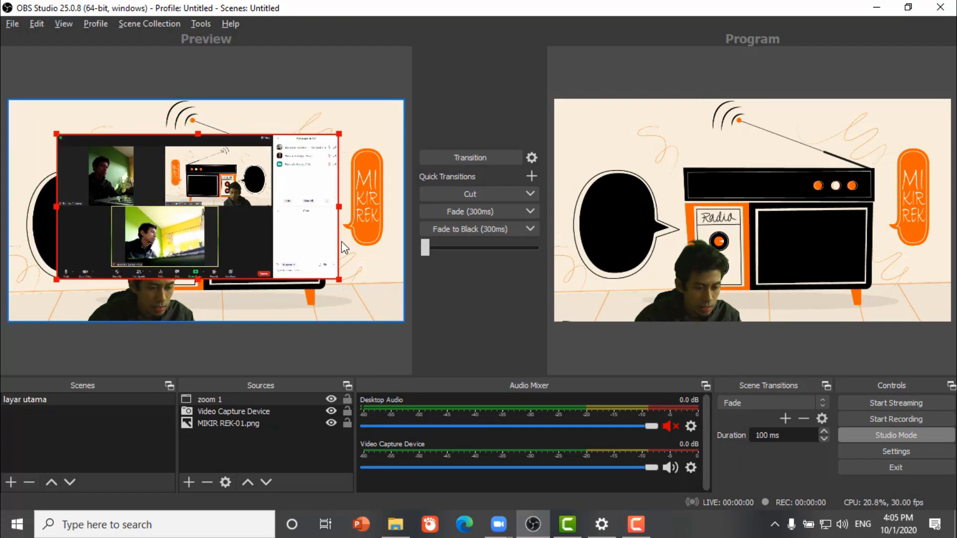
alt+drag(326, 210, 275, 208)
click(251, 222)
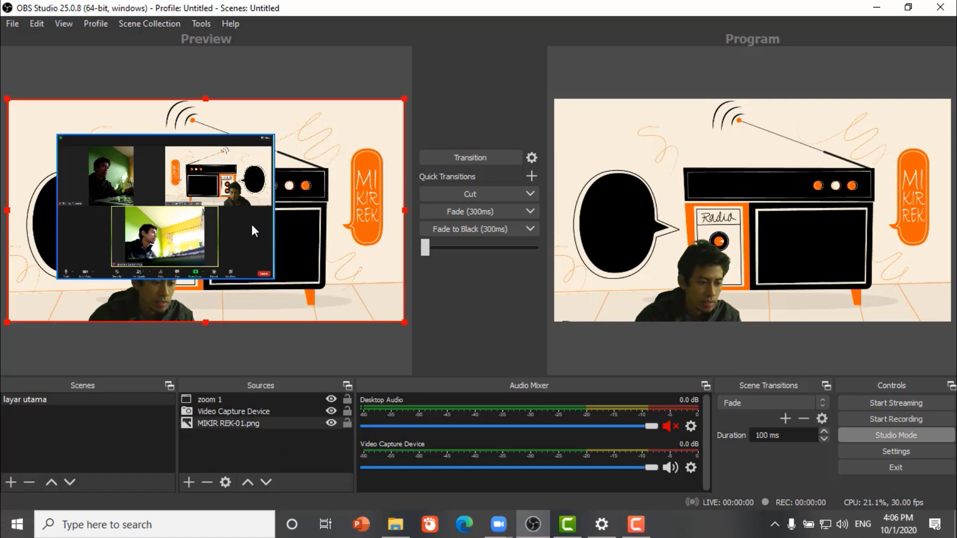
drag(247, 400, 243, 428)
Step: Move and scale down the zoom 1 capture so it fits inside the radio's rectangular screen opening
drag(239, 234, 353, 223)
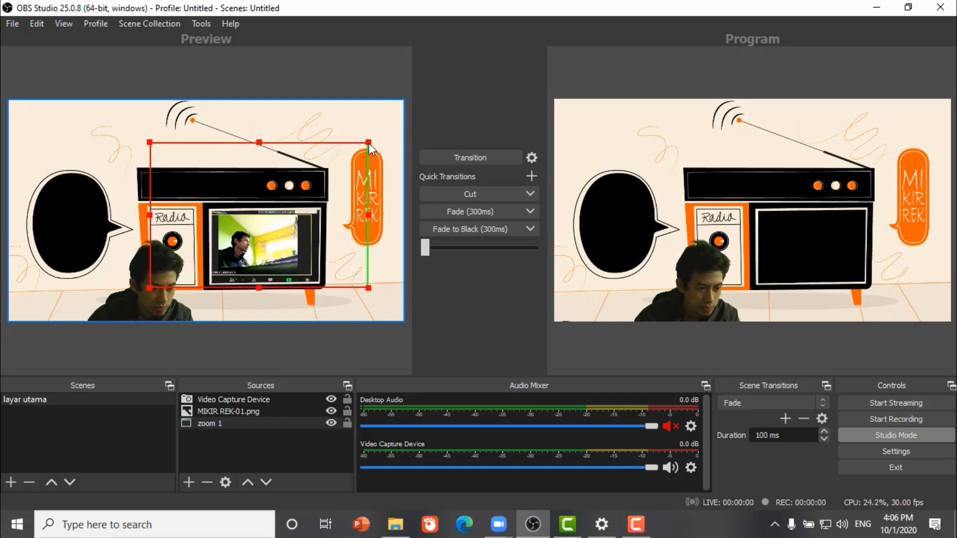
drag(371, 144, 291, 212)
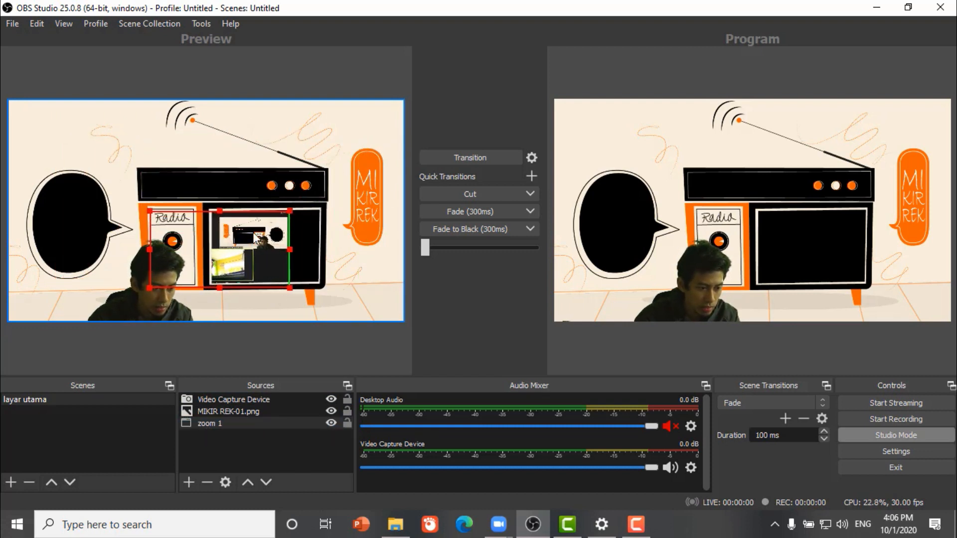
drag(255, 238, 306, 234)
drag(348, 284, 312, 292)
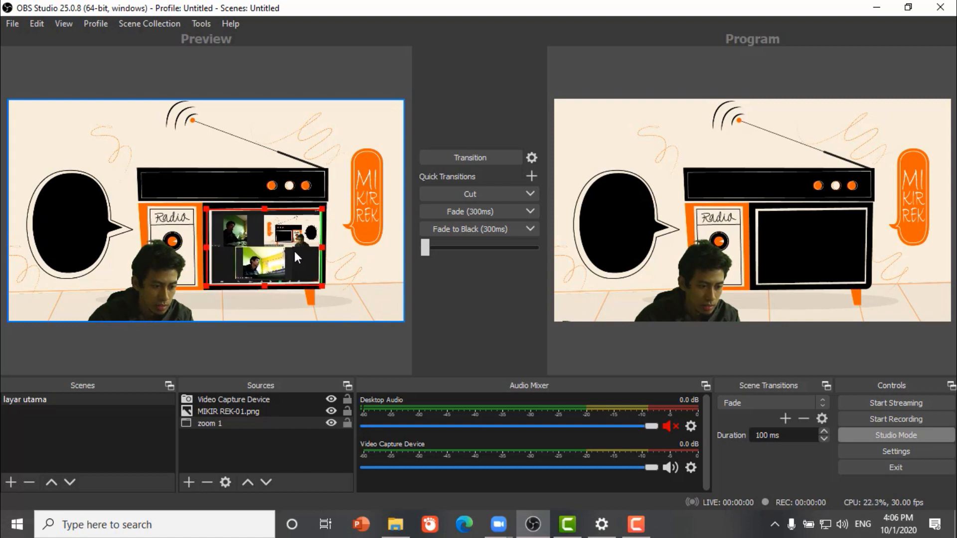
click(348, 247)
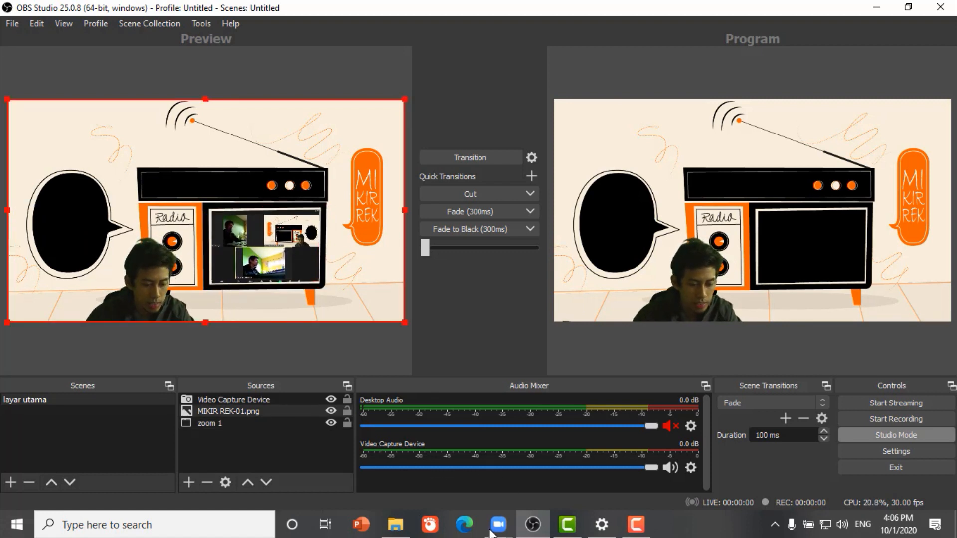
Step: Add a Window Capture source named zoom 2 that captures the second [Zoom.exe]: Zoom window, showing the single participant's video
mouse_move(495, 529)
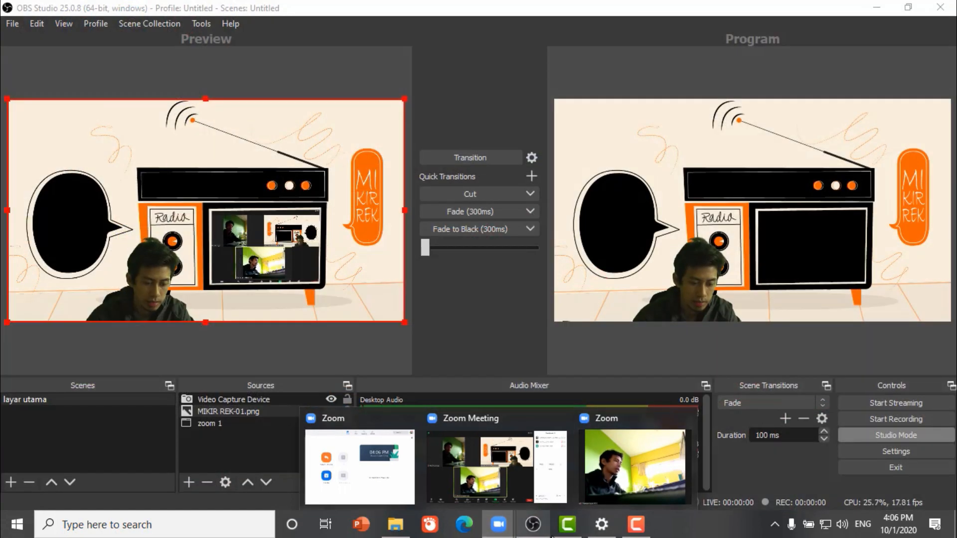
click(241, 447)
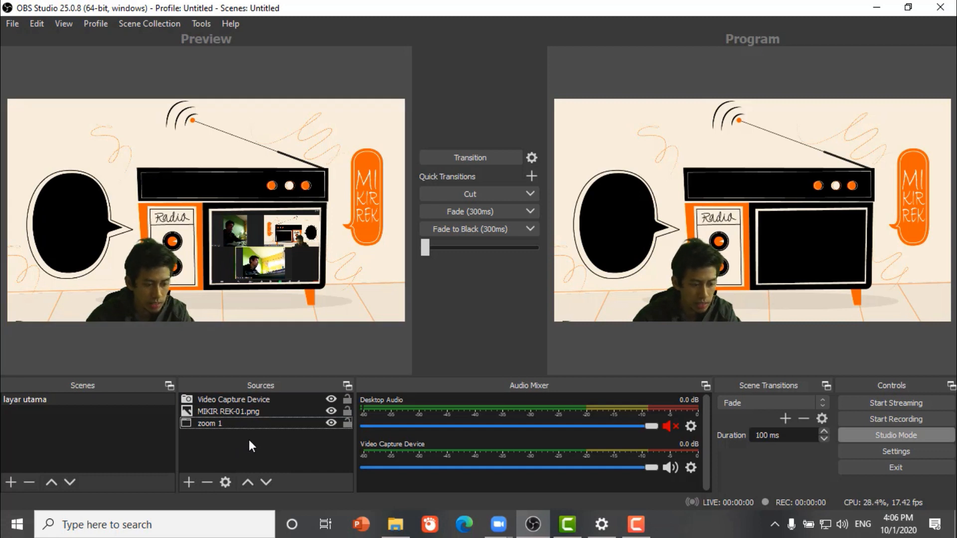
click(191, 480)
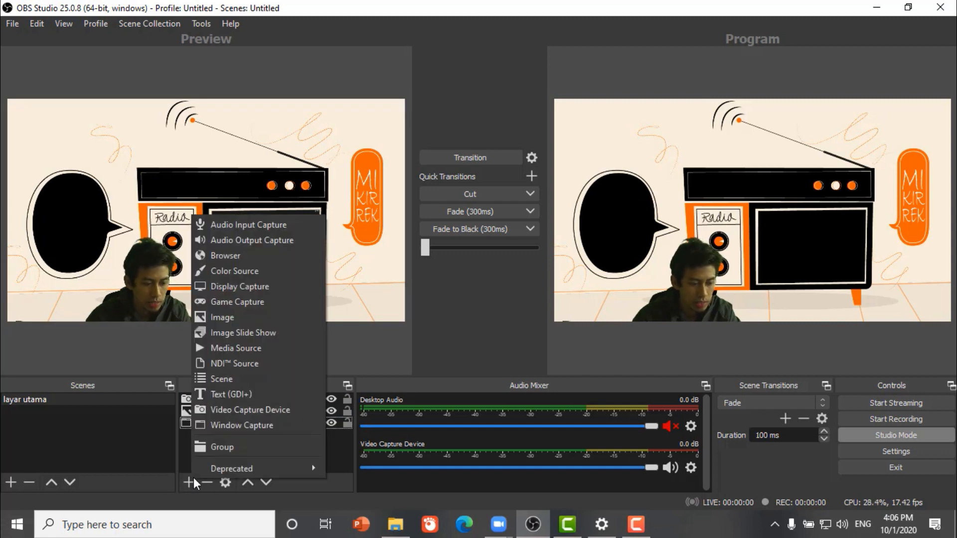
click(252, 424)
text(z)
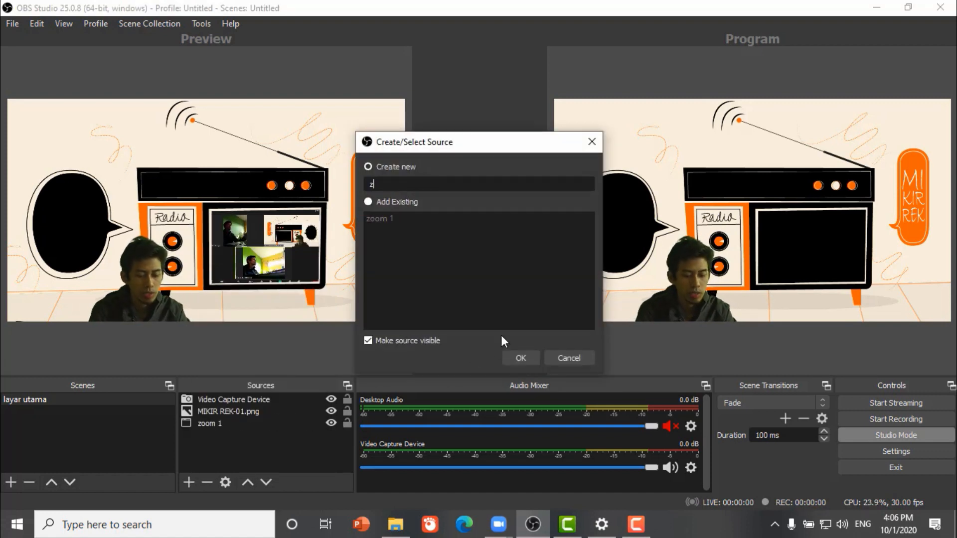
text(oom 2)
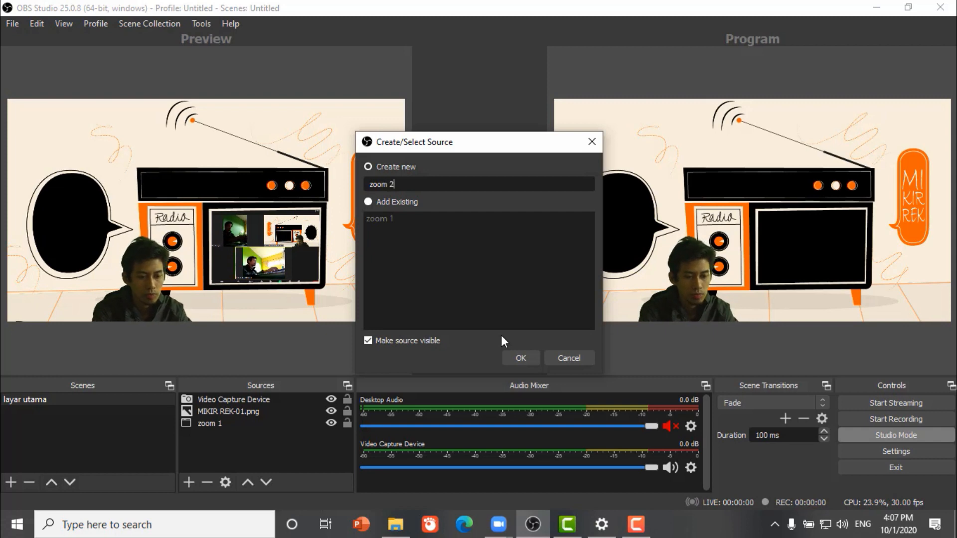
click(519, 358)
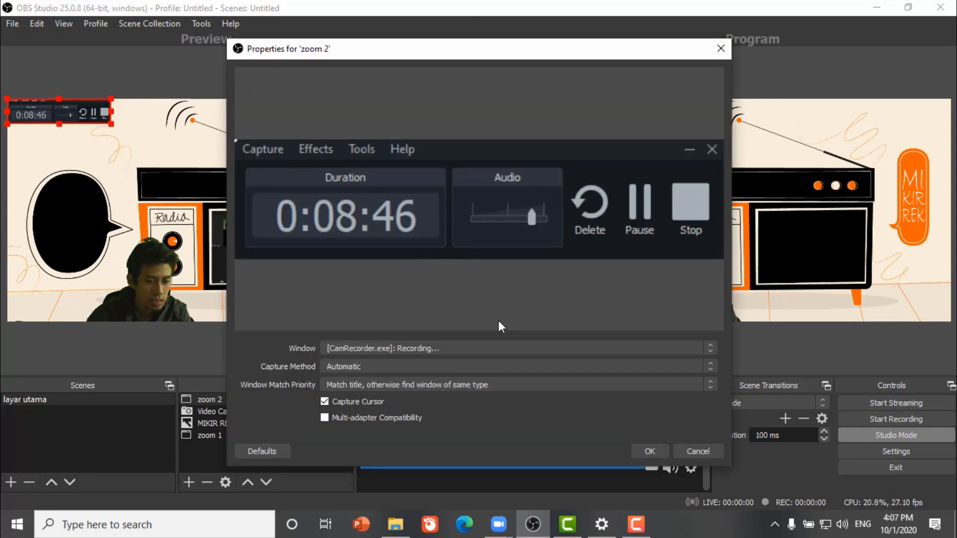
click(498, 347)
click(460, 396)
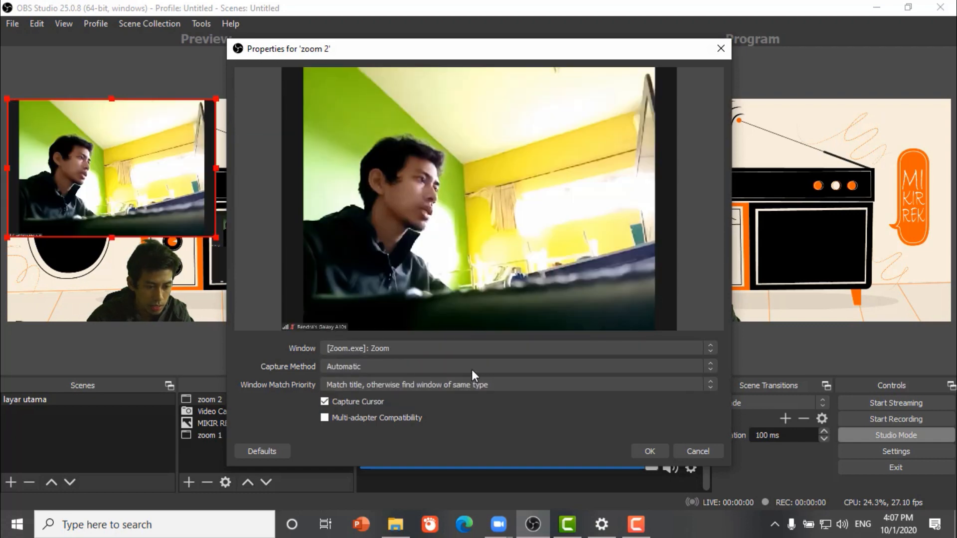
click(649, 452)
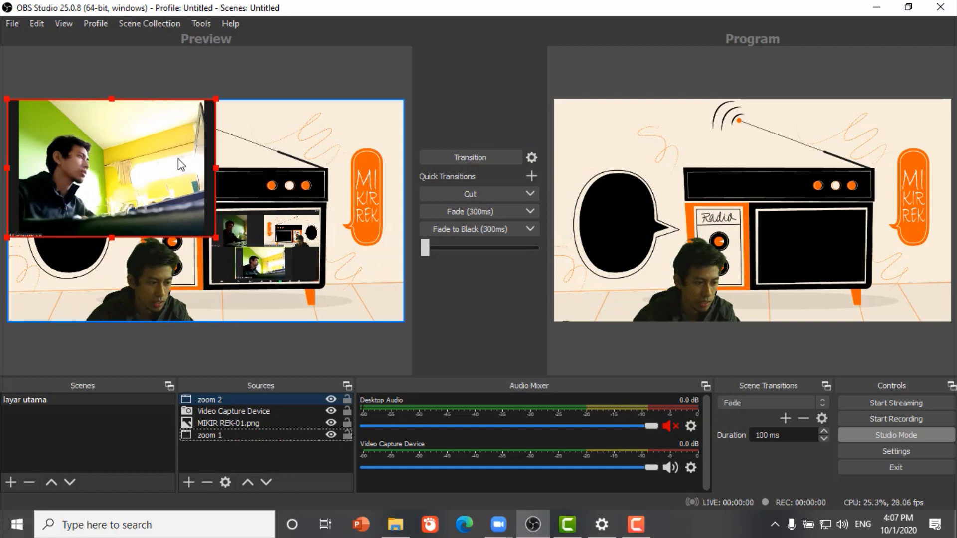
Step: Place zoom 2 between MIKIR REK-01.png and zoom 1 in the source order and scale it to fill the speech bubble
drag(179, 160, 184, 203)
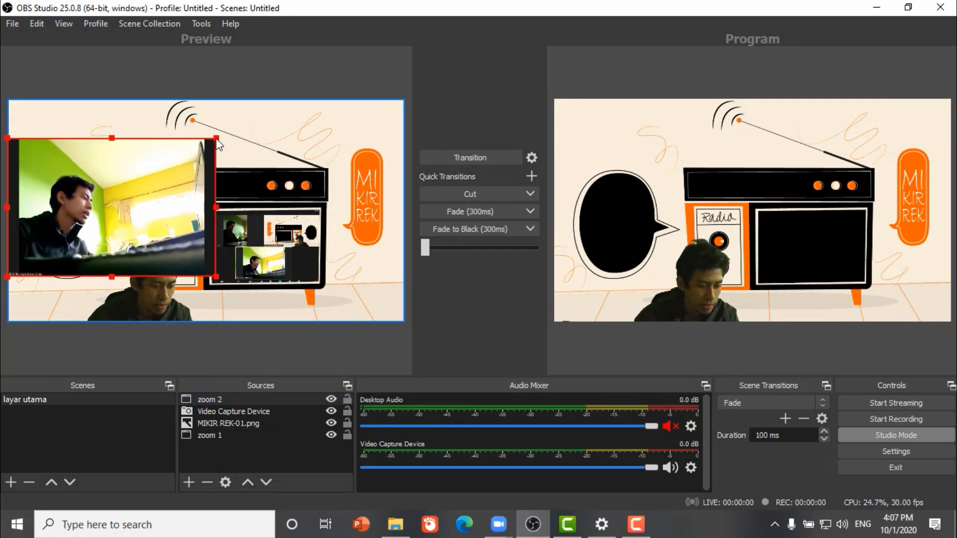
drag(216, 140, 122, 201)
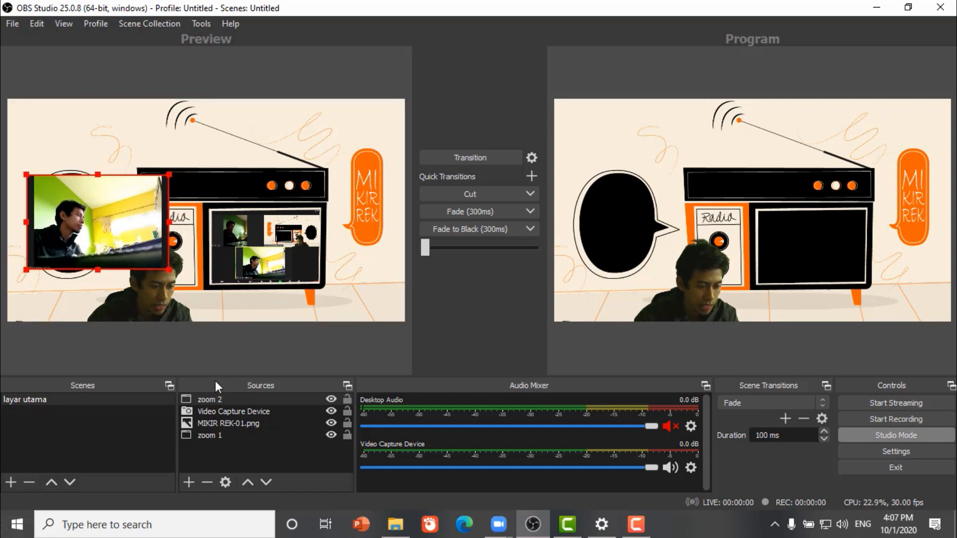
drag(226, 398, 222, 434)
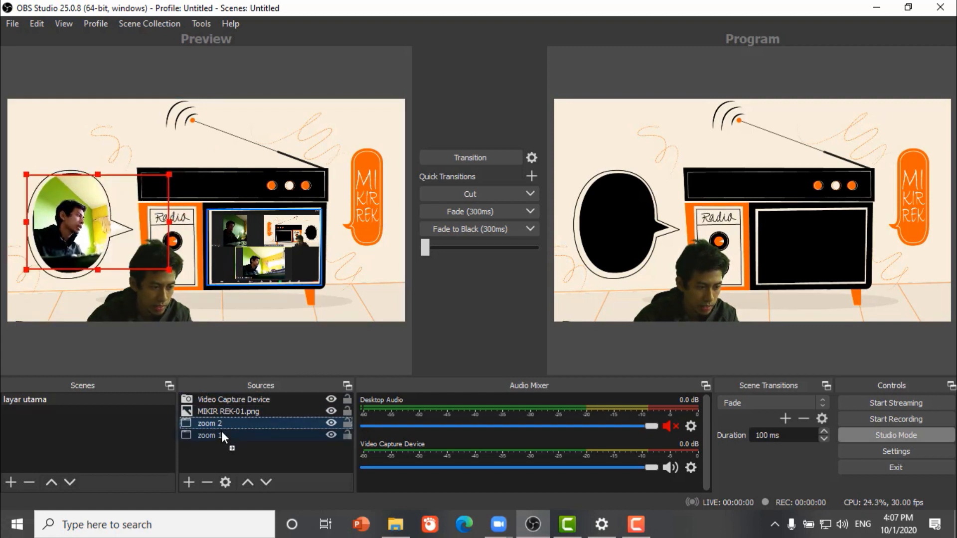
drag(169, 175, 195, 158)
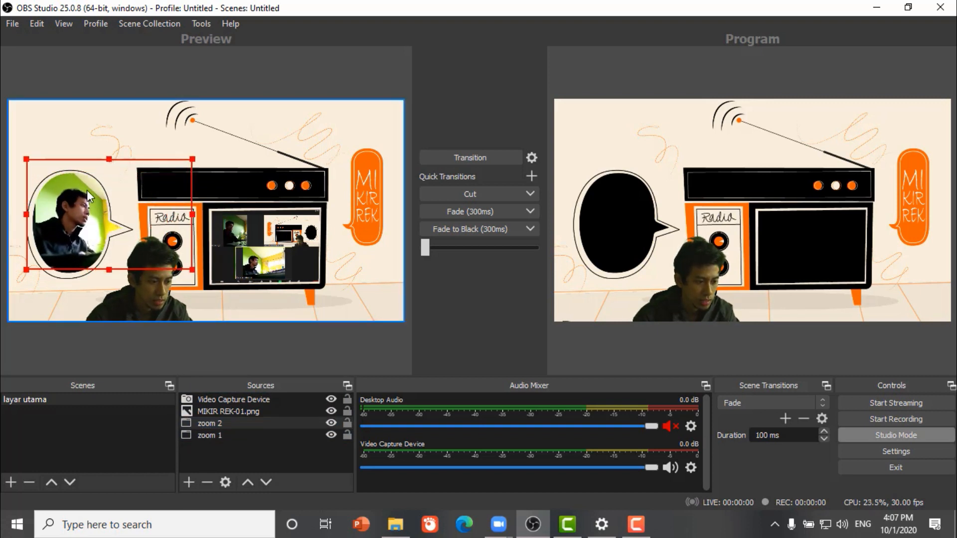
mouse_move(87, 189)
mouse_down()
mouse_move(79, 202)
mouse_move(83, 196)
mouse_up()
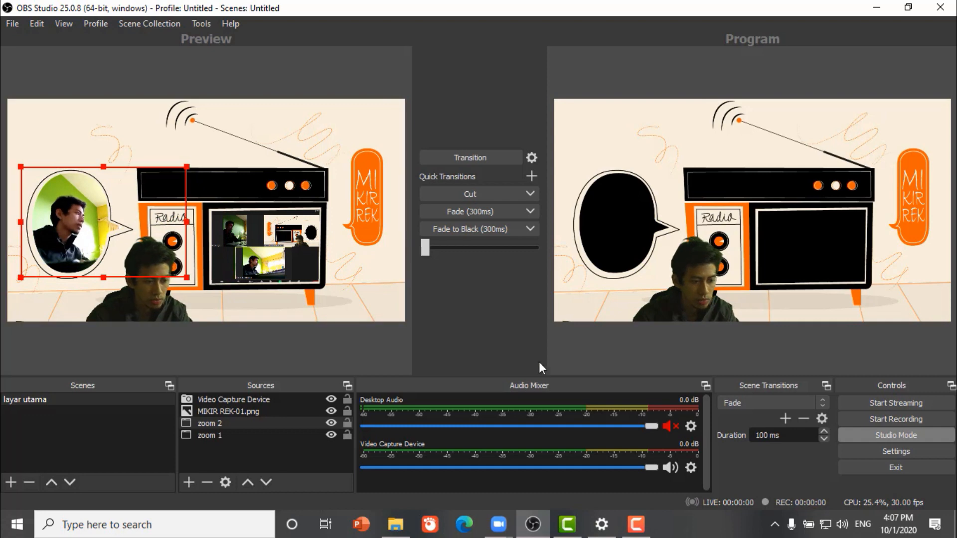
Step: In the Zoom meeting, pin the host's video to the first screen and switch back to OBS Studio
click(497, 466)
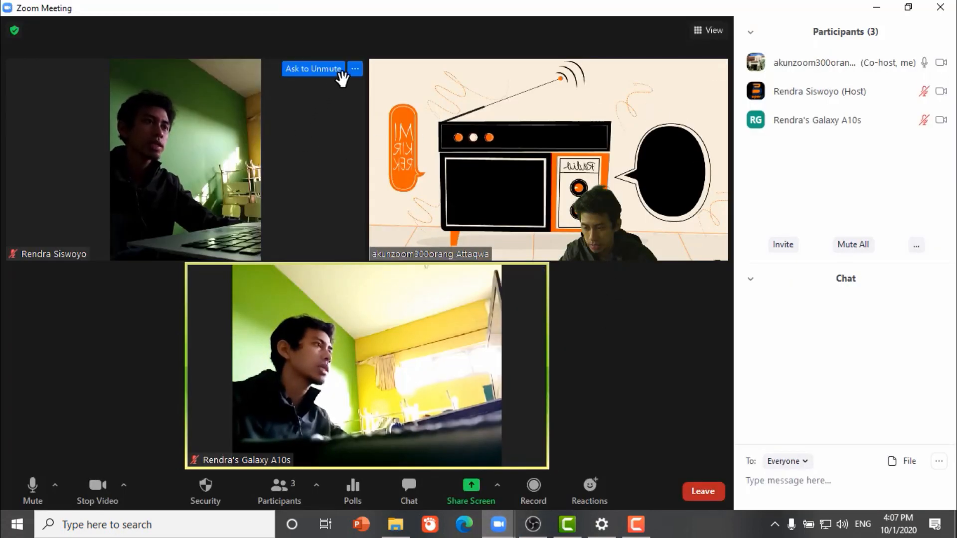
click(355, 69)
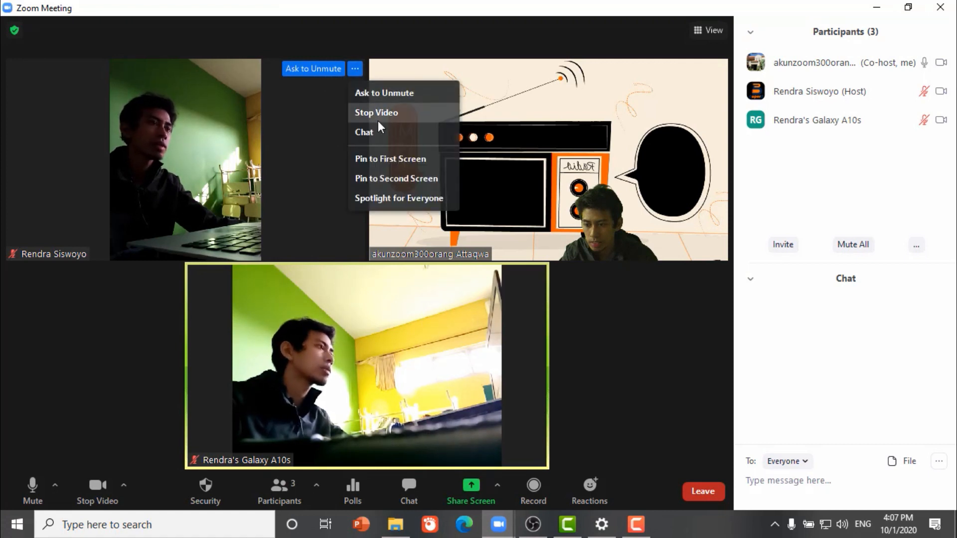
click(382, 158)
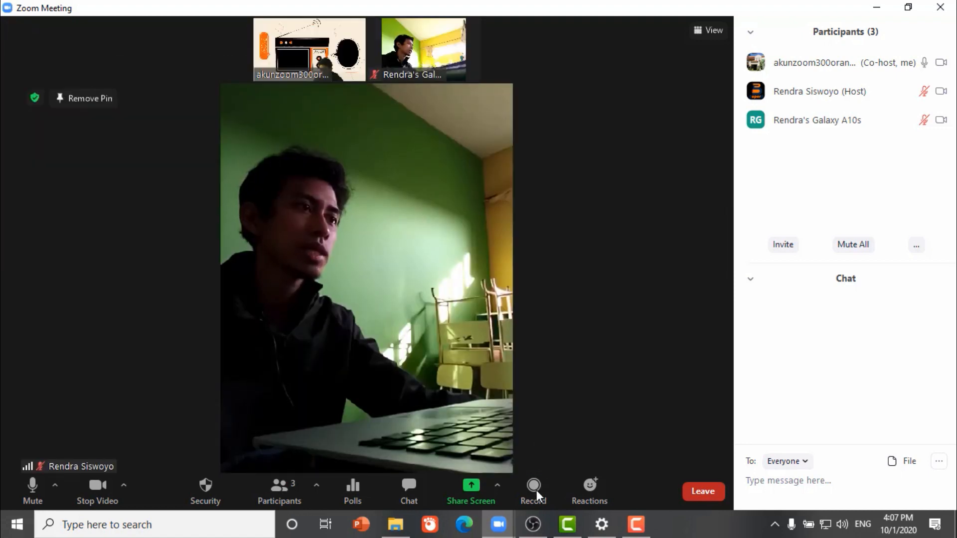
click(535, 533)
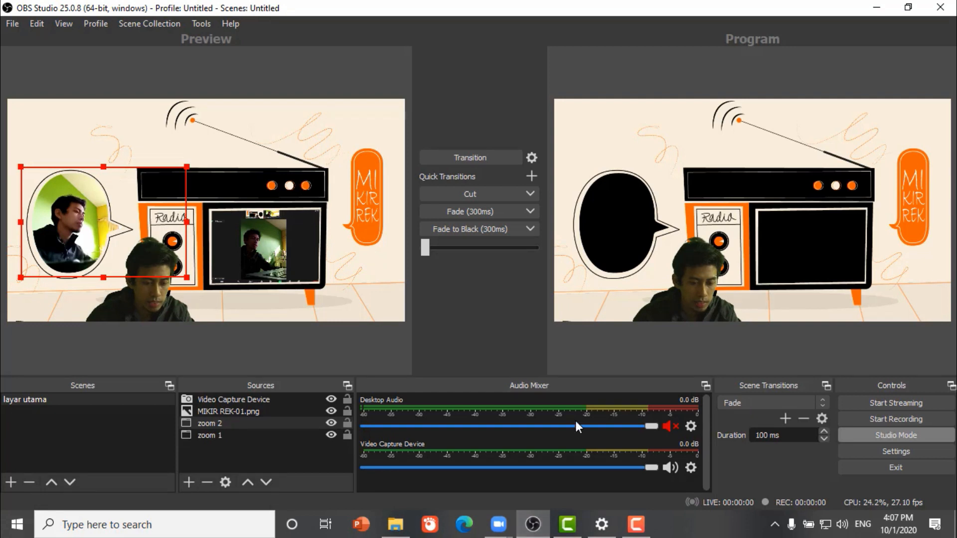
Step: Transition the composed preview scene to the program output and switch to the Zoom Meeting window
click(503, 158)
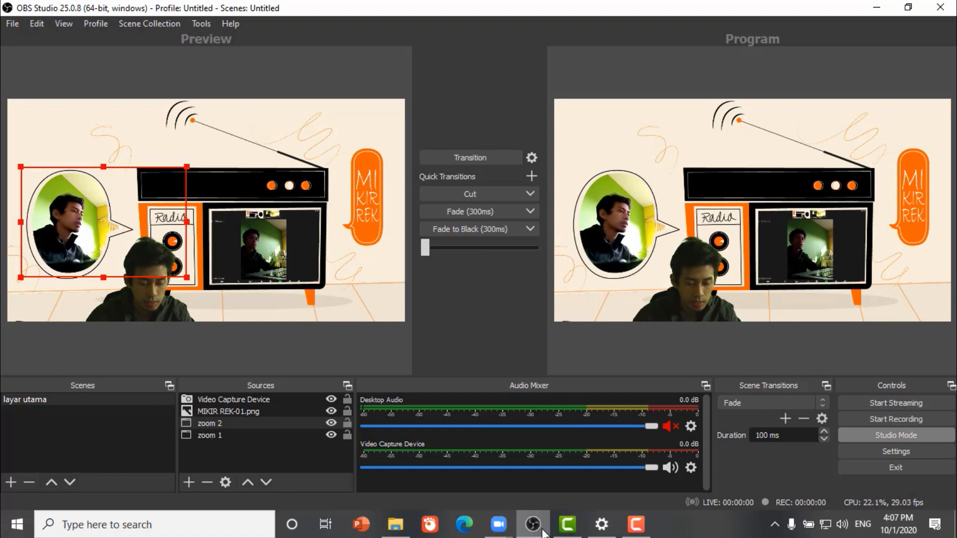
mouse_move(499, 525)
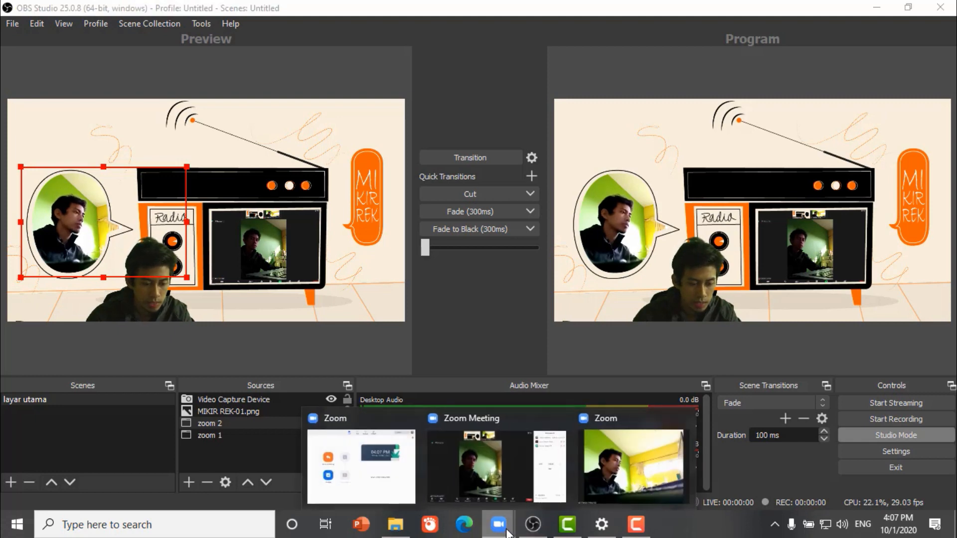
click(522, 467)
mouse_move(399, 37)
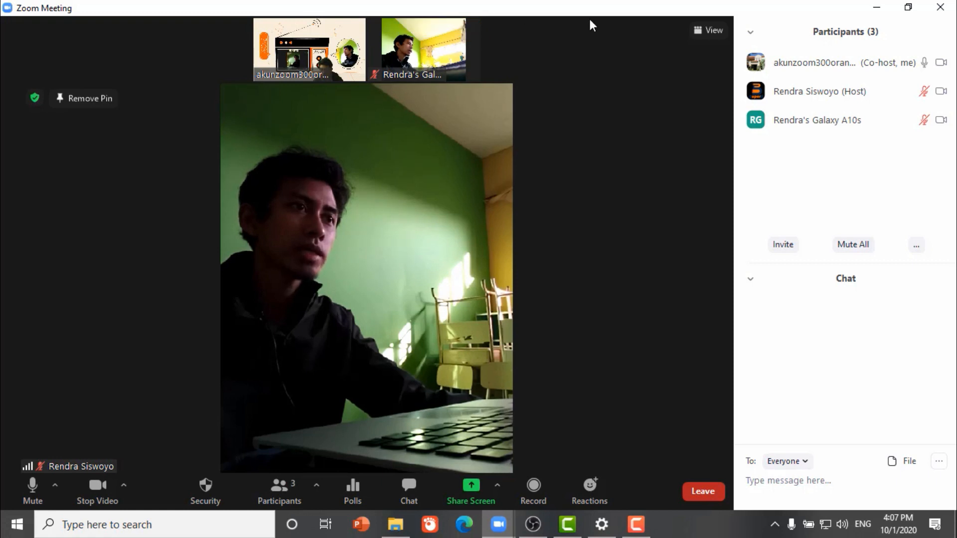
Step: Add a first-screen pin for the Galaxy A10s participant's video and show the meeting in Gallery View
click(470, 28)
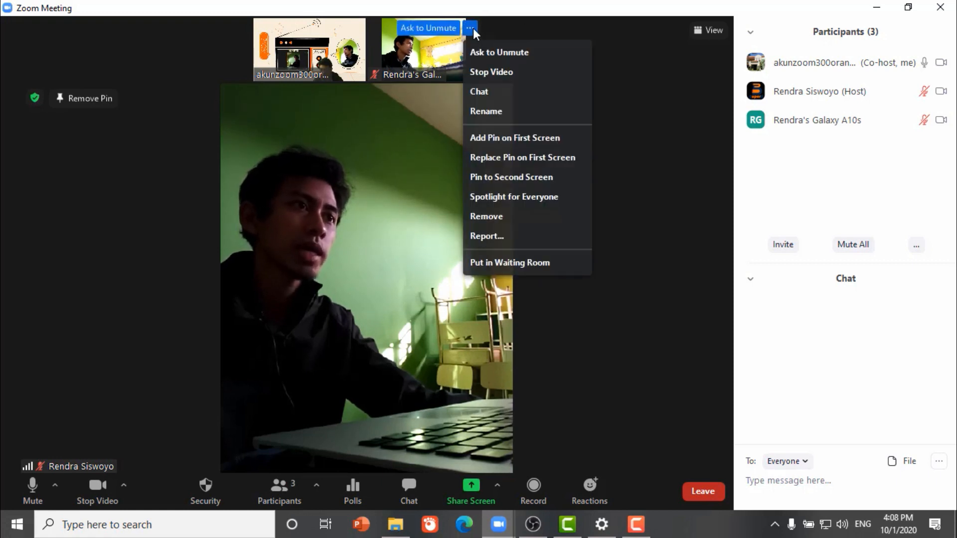
click(514, 145)
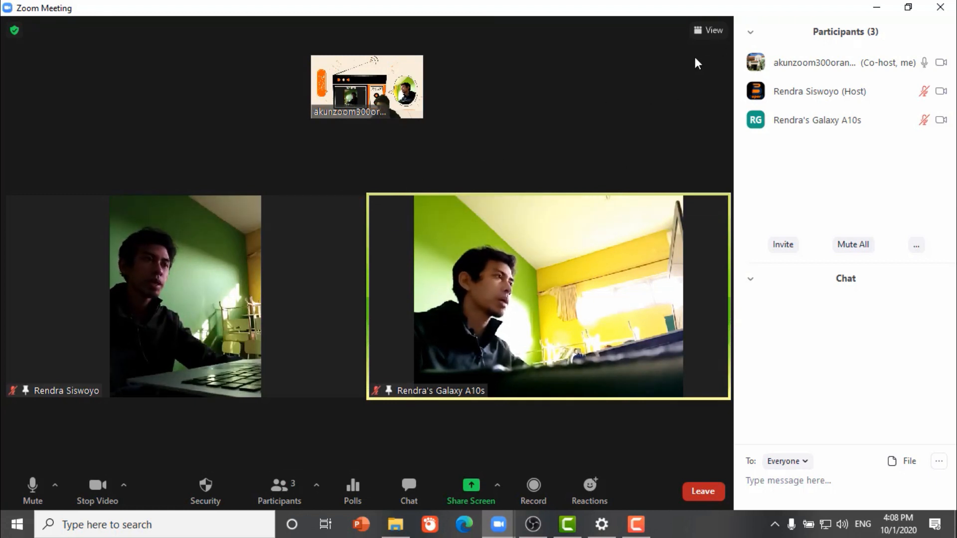
click(709, 31)
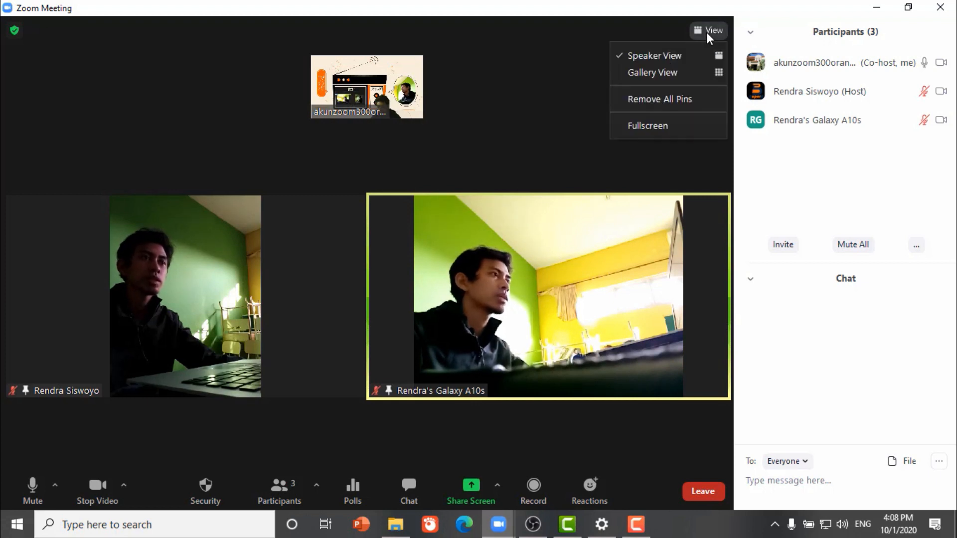
click(673, 72)
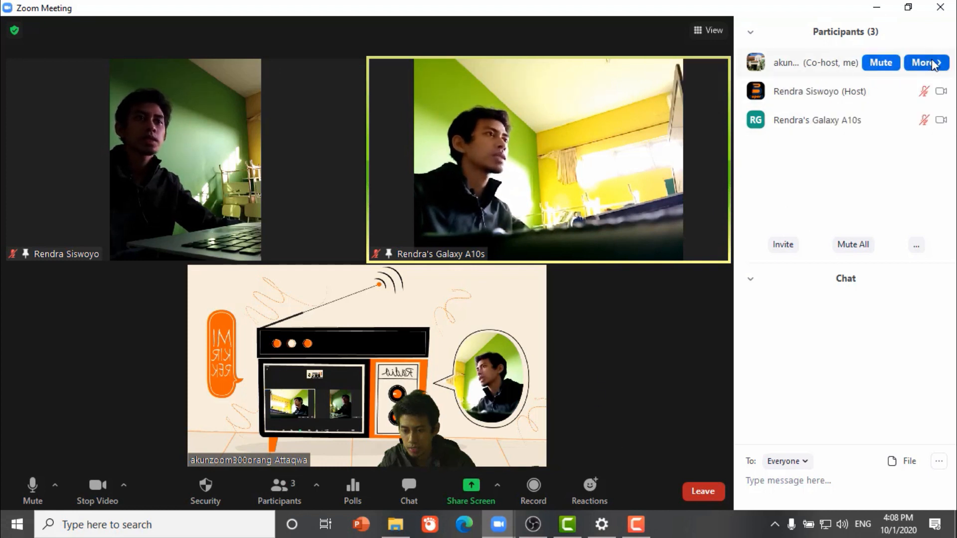
Step: Spotlight your own OBS-fed video for everyone, accepting the removal of all pinned videos
click(929, 62)
click(784, 187)
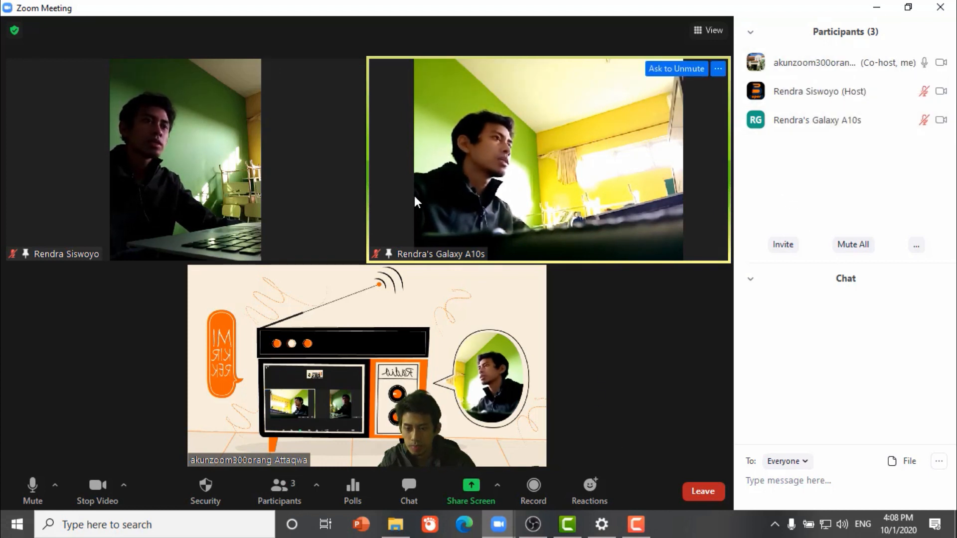
click(536, 275)
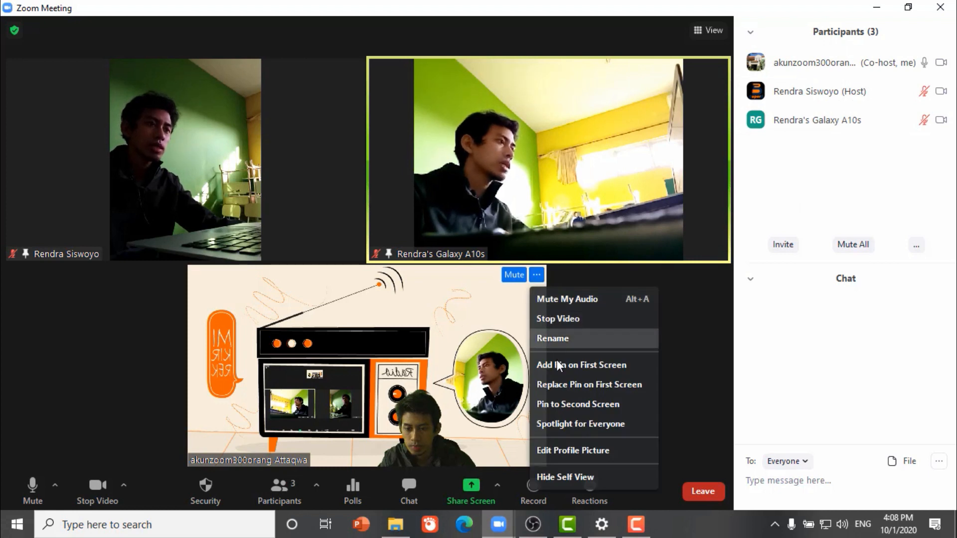
click(555, 425)
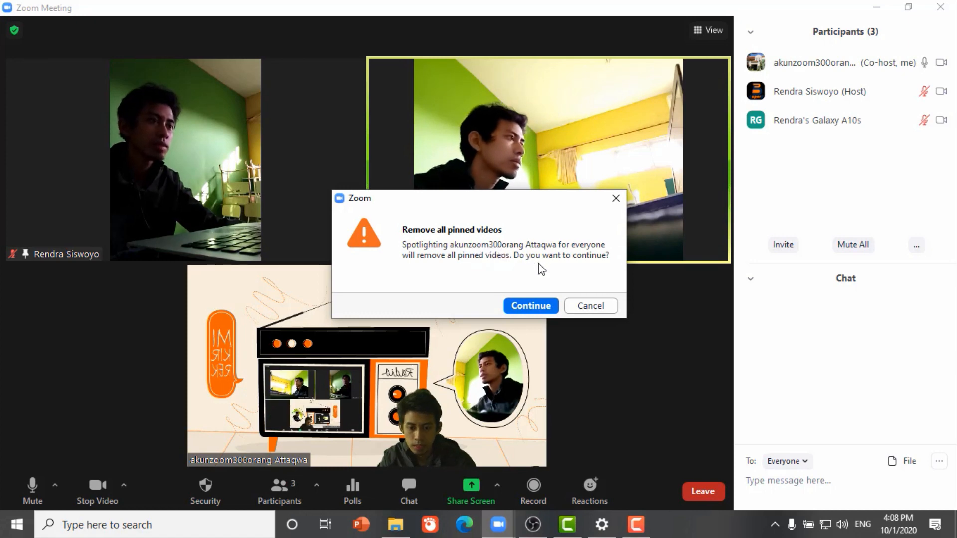
click(536, 306)
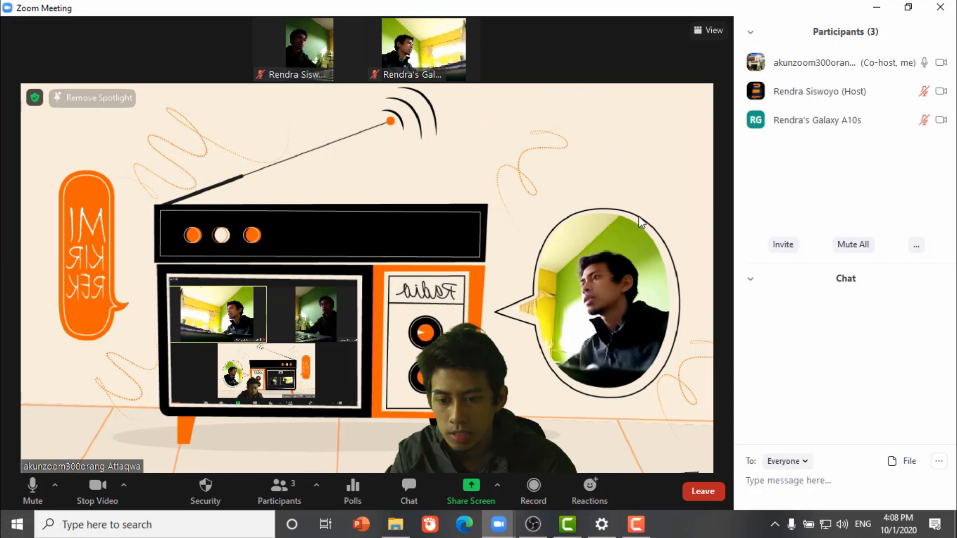
Step: Return the meeting to Gallery View and remove the spotlight from your own video
click(710, 31)
click(678, 85)
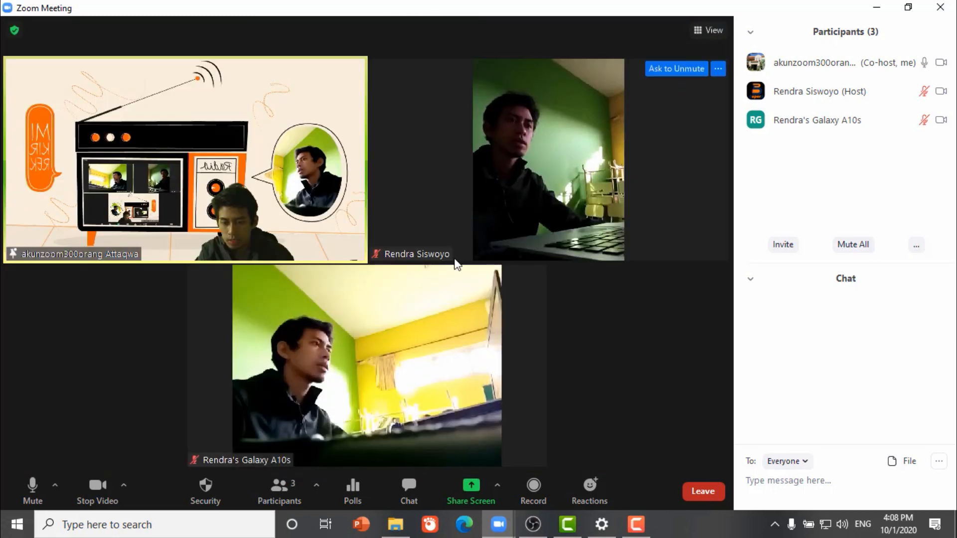
click(355, 69)
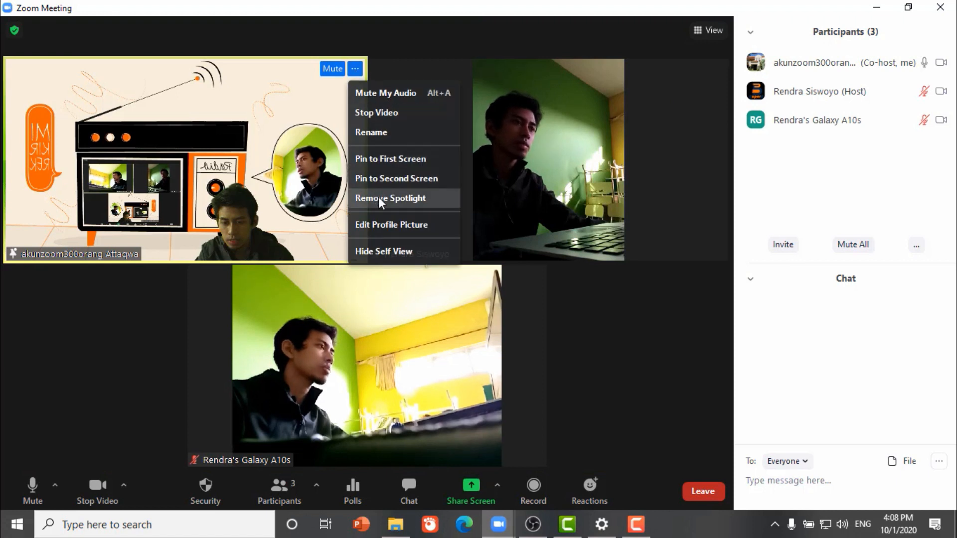
click(379, 199)
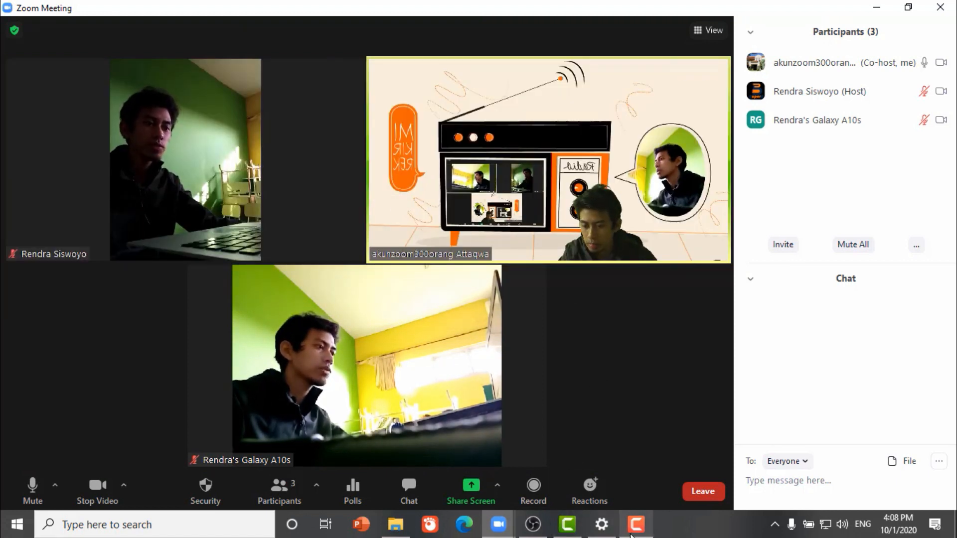
Step: Switch back to OBS Studio, deselect the zoom 2 source and unmute Desktop Audio in the mixer
mouse_move(631, 535)
mouse_move(570, 533)
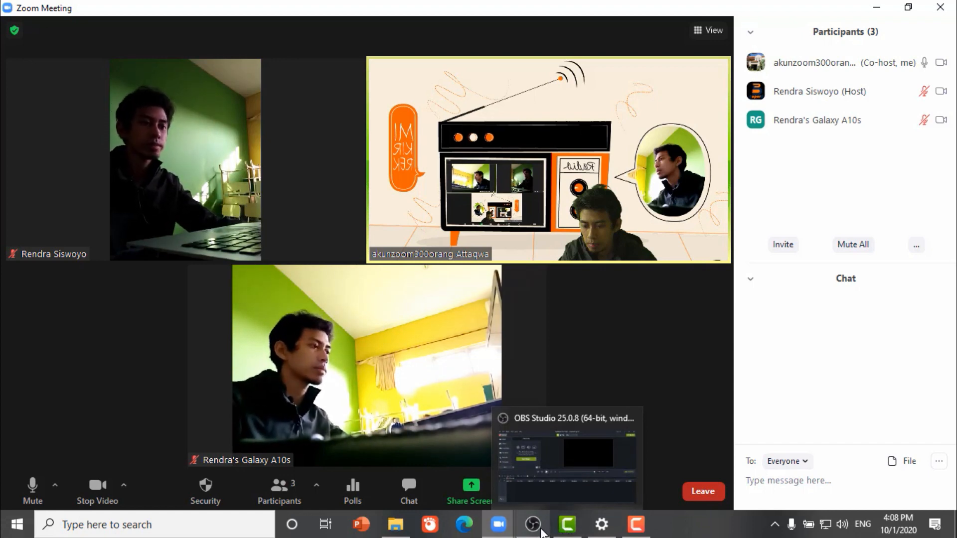
click(533, 524)
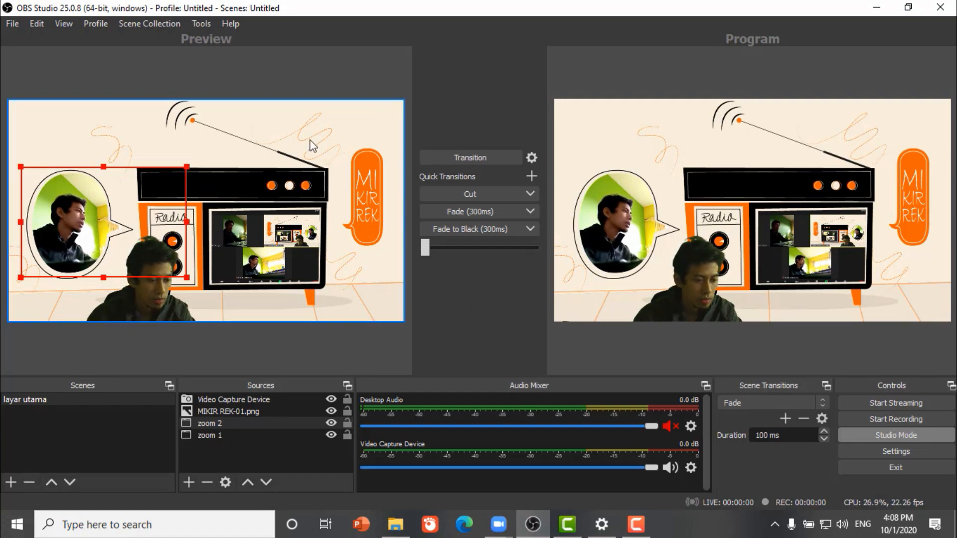
click(305, 87)
click(232, 445)
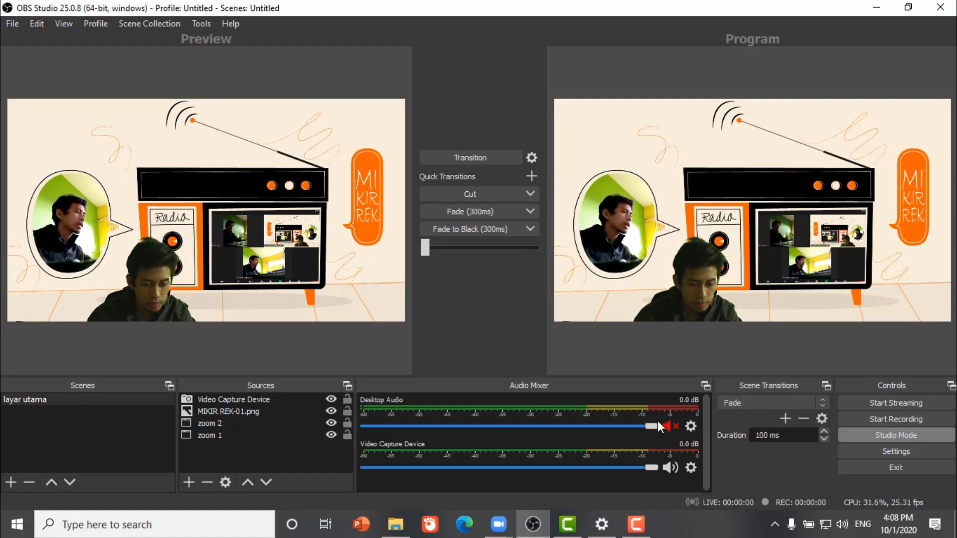
click(670, 425)
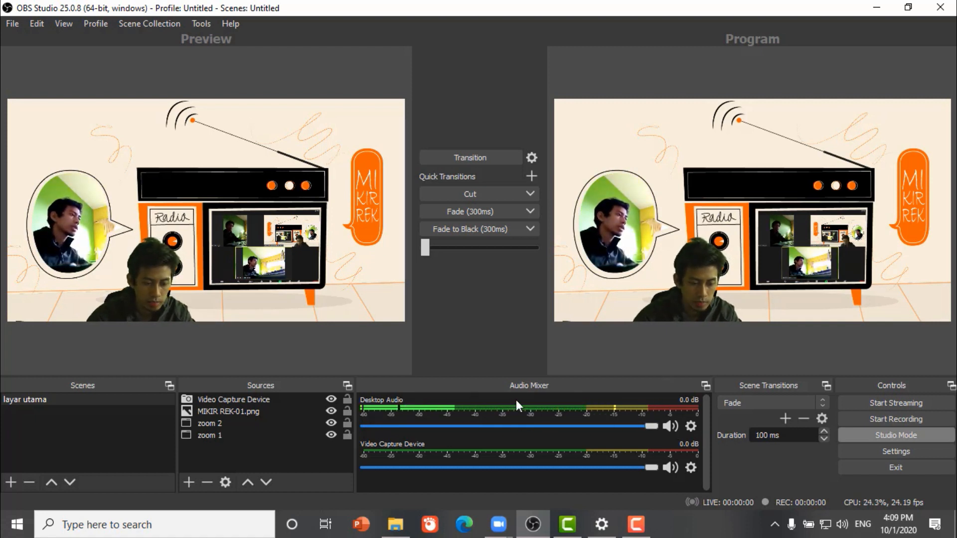
Step: Check the audio monitoring mode of Desktop Audio in the Advanced Audio Properties
click(691, 426)
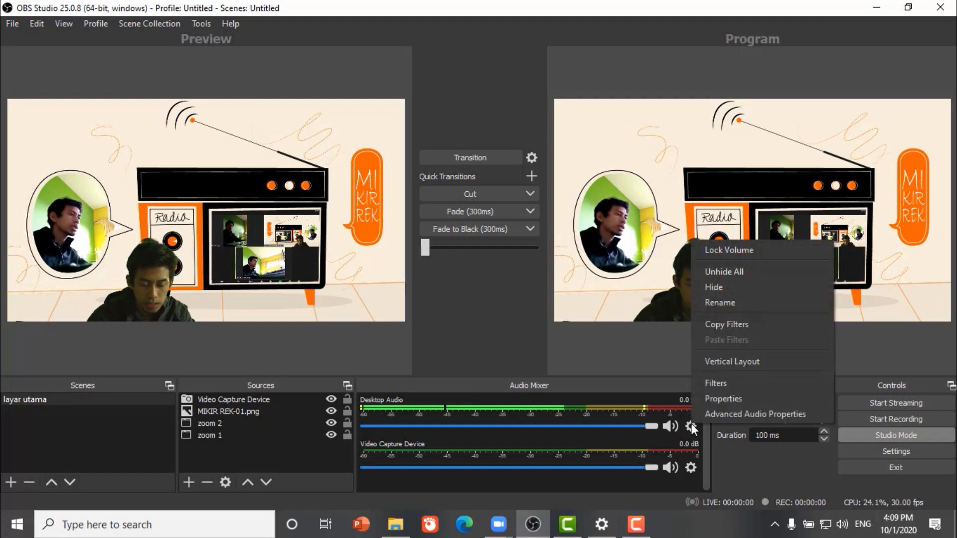
click(720, 413)
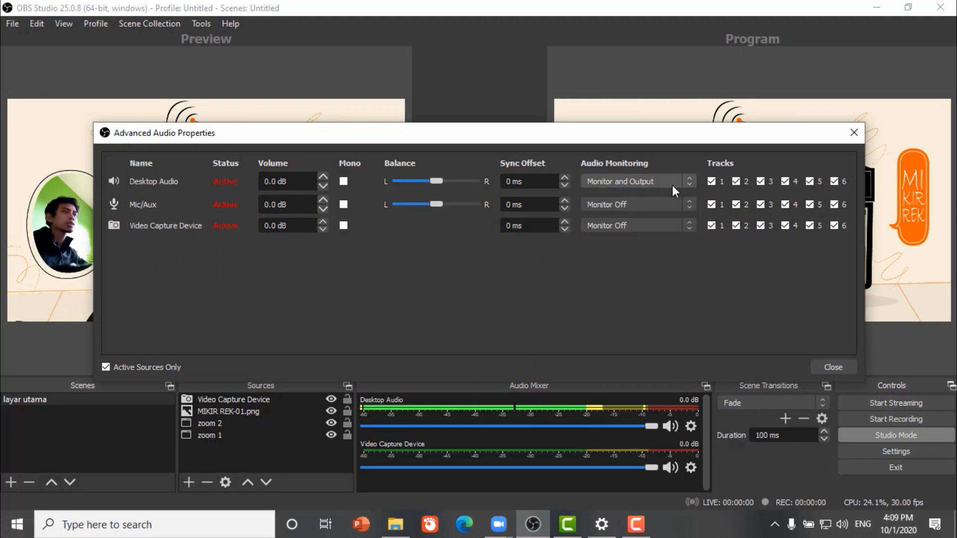
click(825, 370)
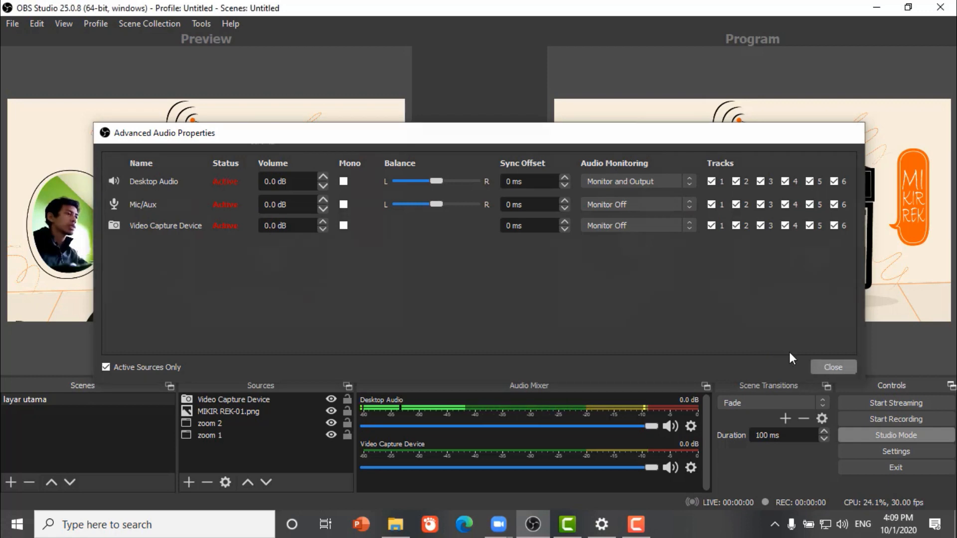
Step: Add an Audio Input Capture source named audio laptop using Microphone (Conexant SmartAudio HD), and transition the updated scene to the program output
click(187, 483)
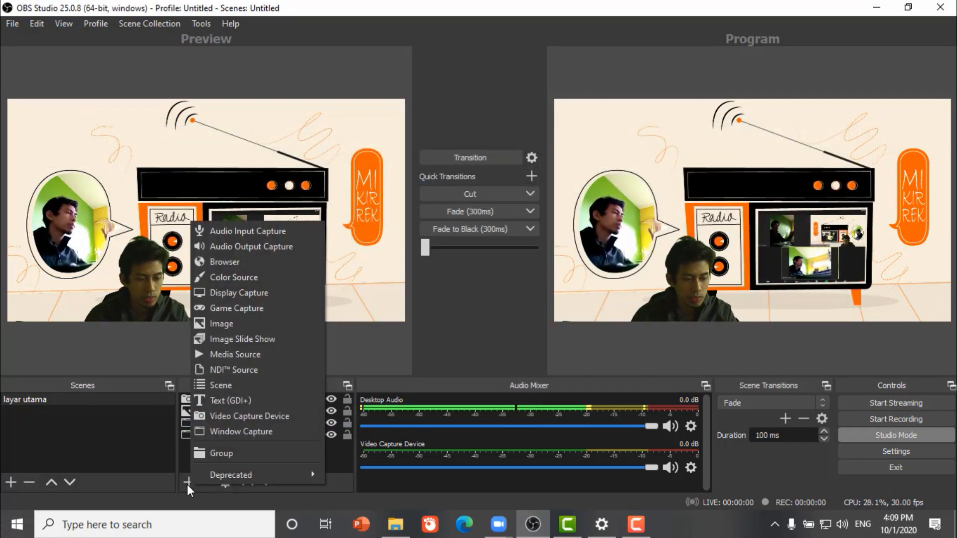
click(269, 232)
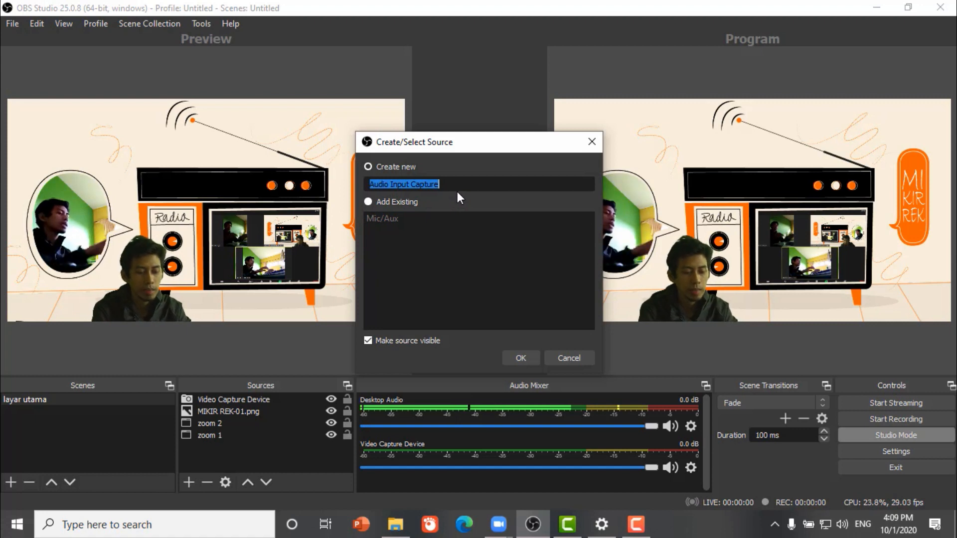
text(audio )
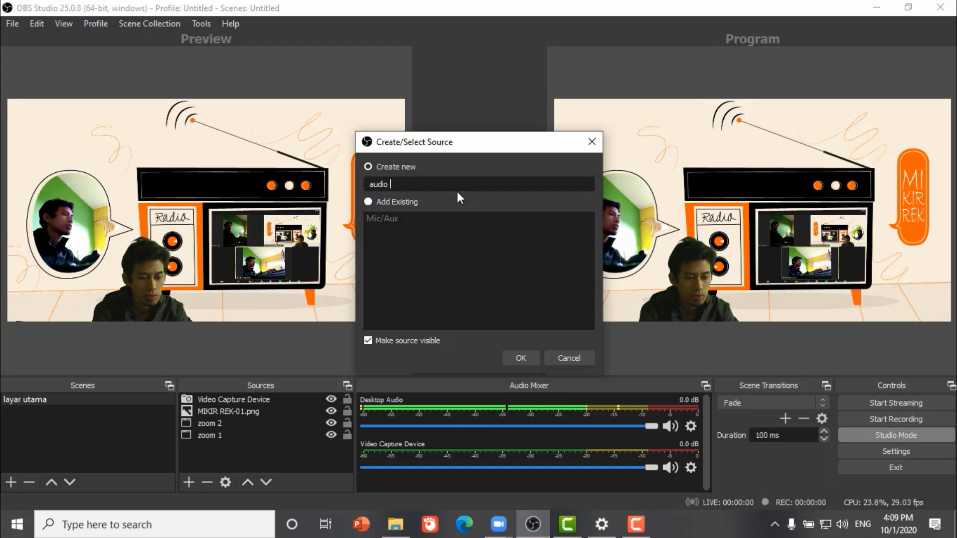
text(lap)
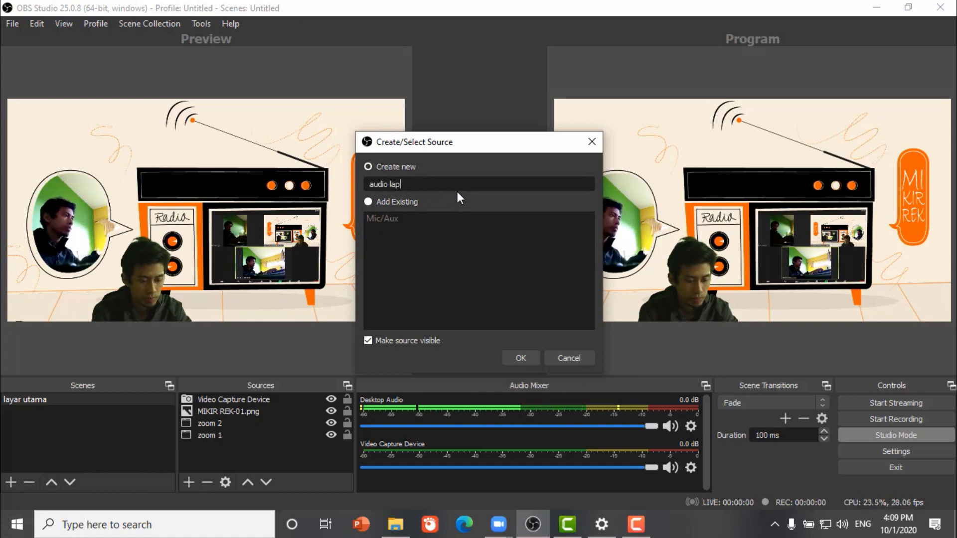
text(top)
key(Return)
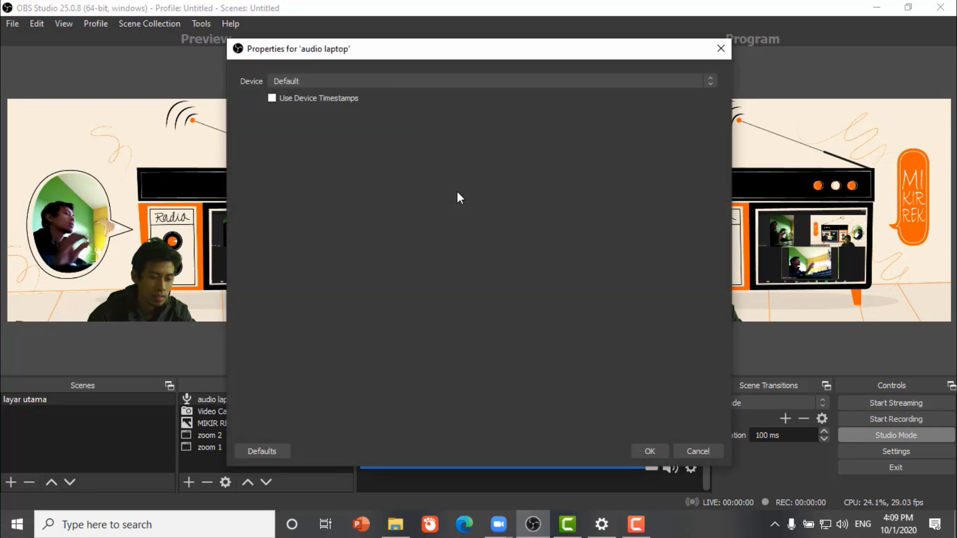
click(478, 80)
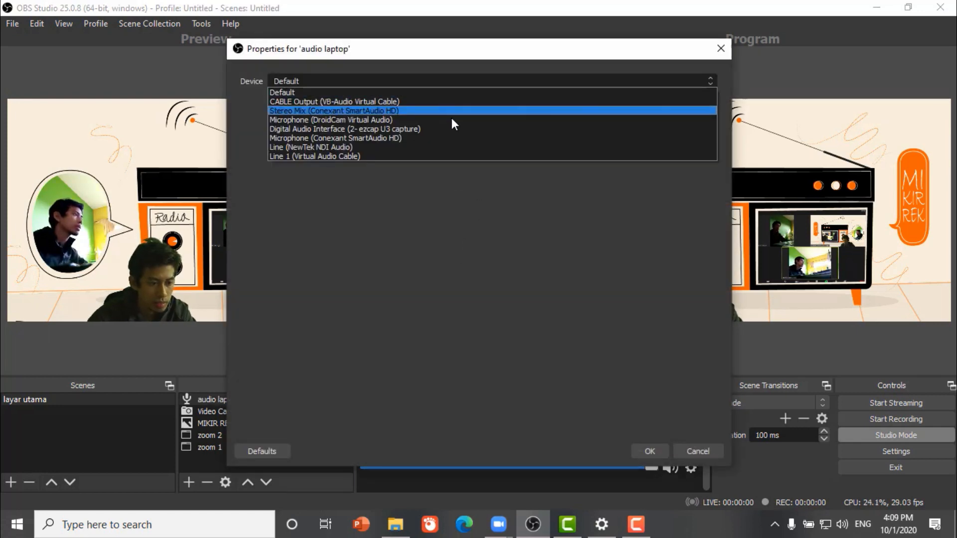
click(444, 137)
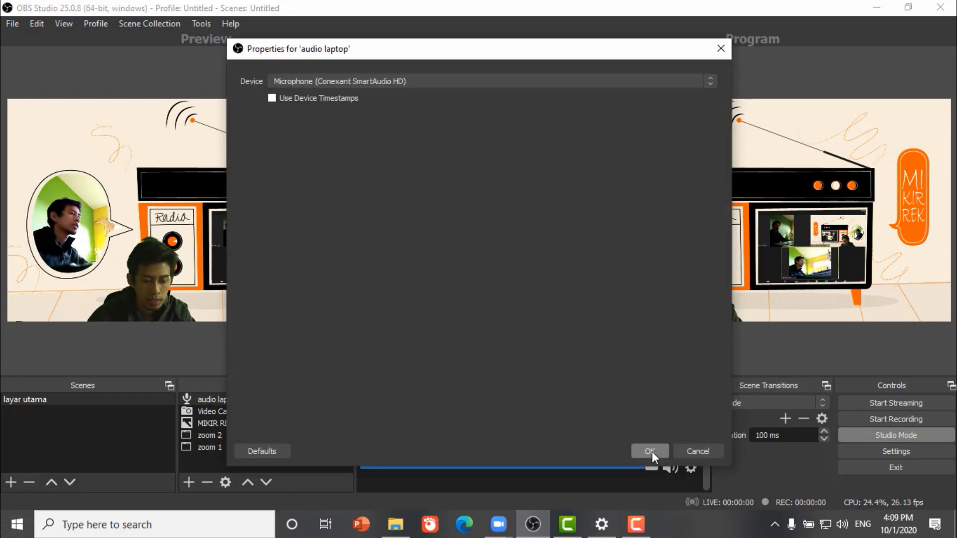
click(650, 452)
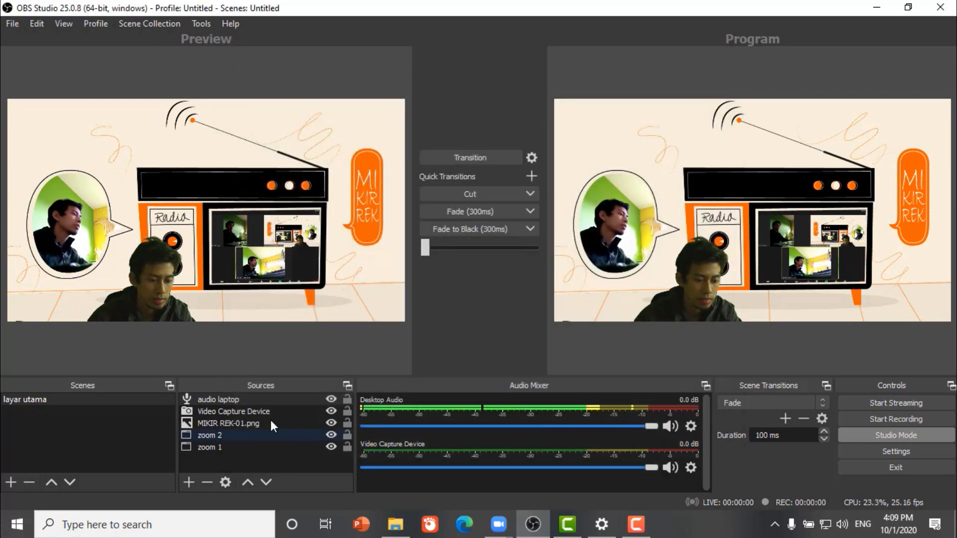
click(259, 399)
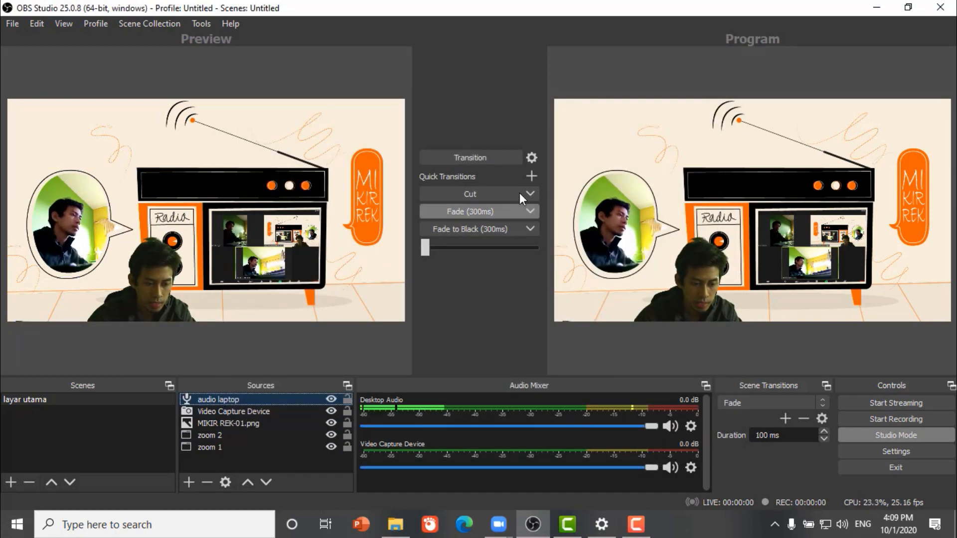
click(503, 160)
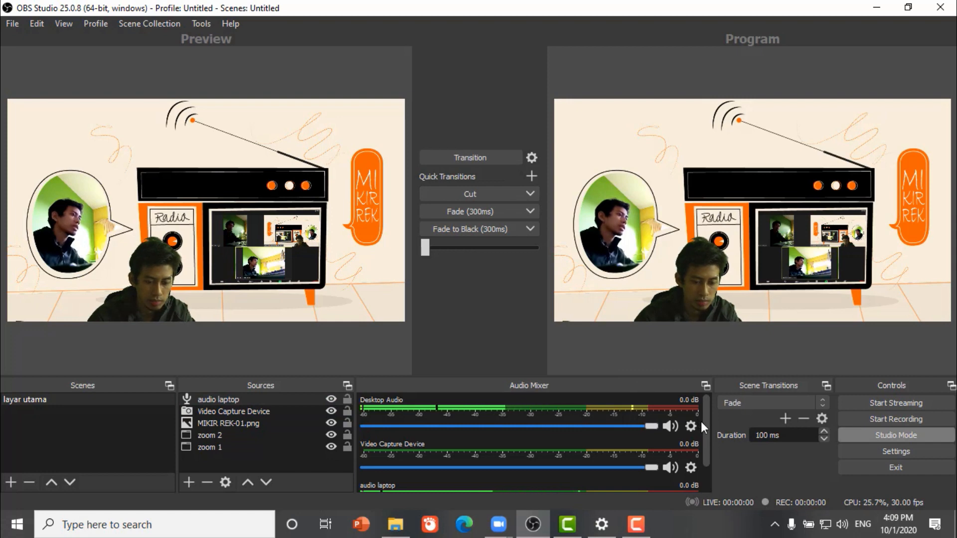
Step: Set the audio monitoring of the audio laptop source to Monitor and Output in its advanced audio properties
scroll(701, 421, down, 2)
click(691, 480)
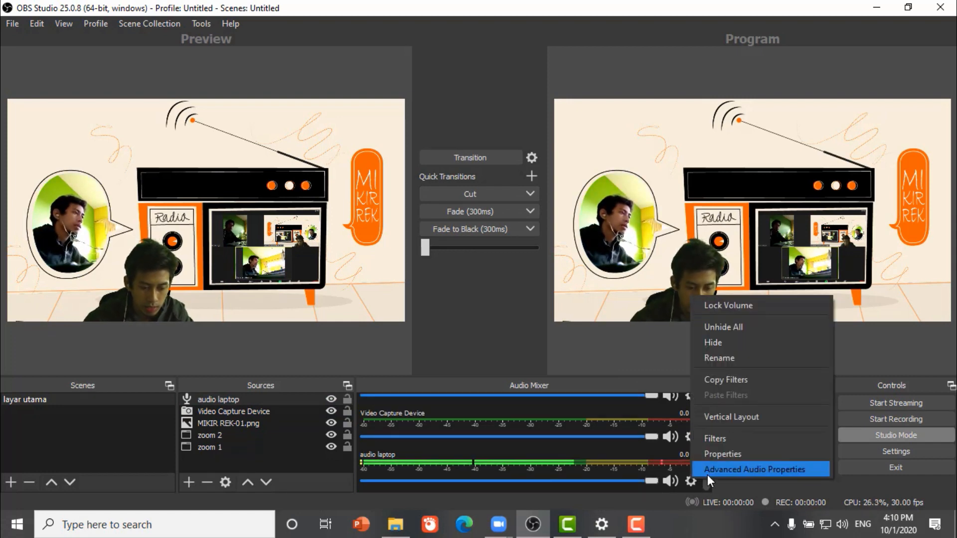
click(709, 473)
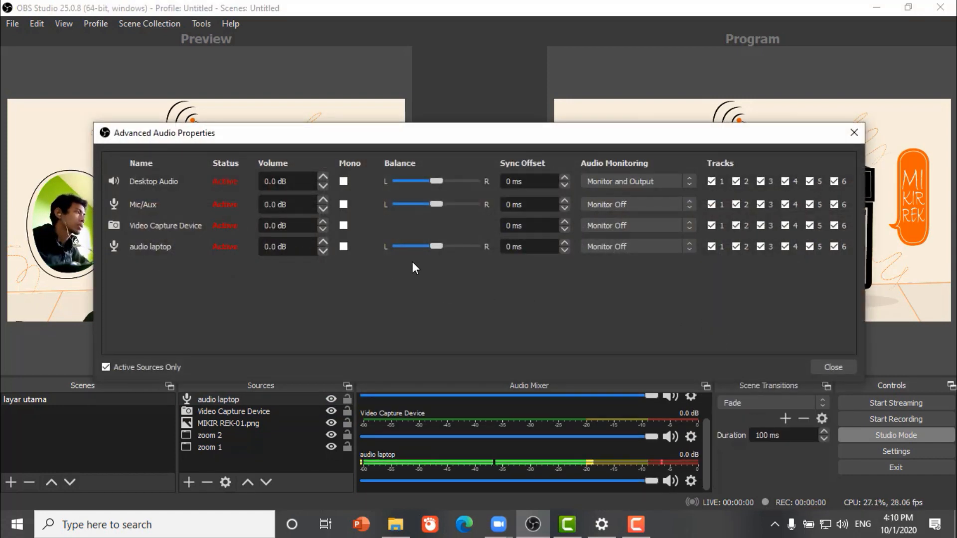
click(661, 247)
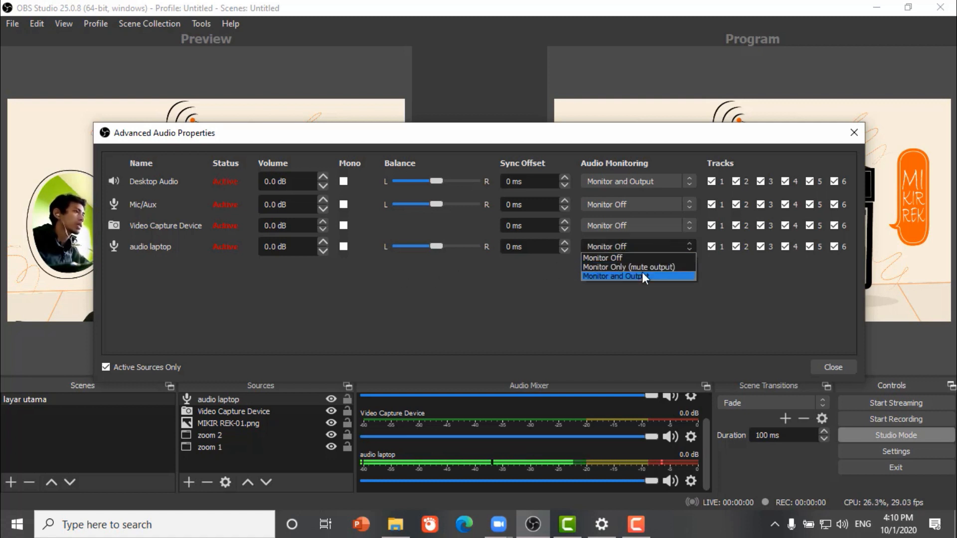
click(643, 276)
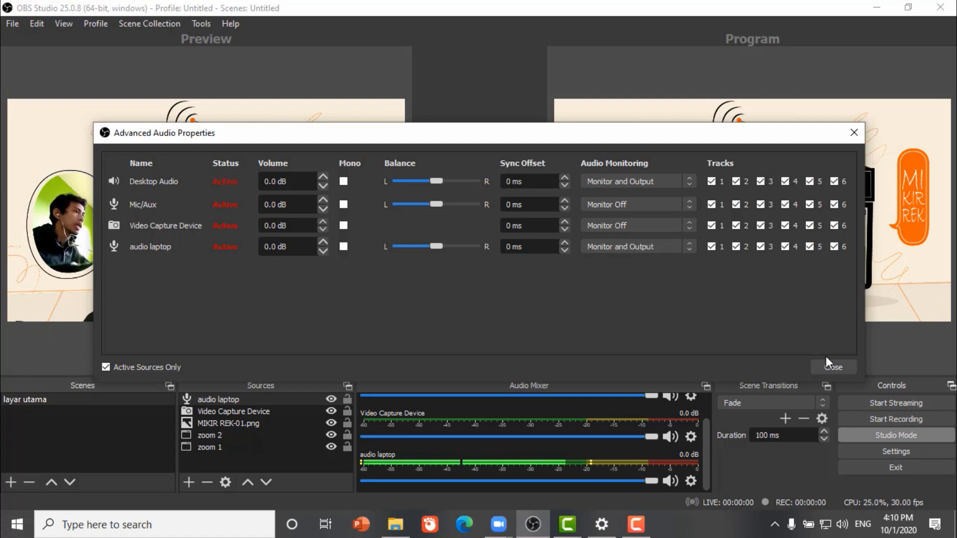
Step: Close the Advanced Audio Properties, then recheck the monitoring modes of Desktop Audio and audio laptop there
click(832, 367)
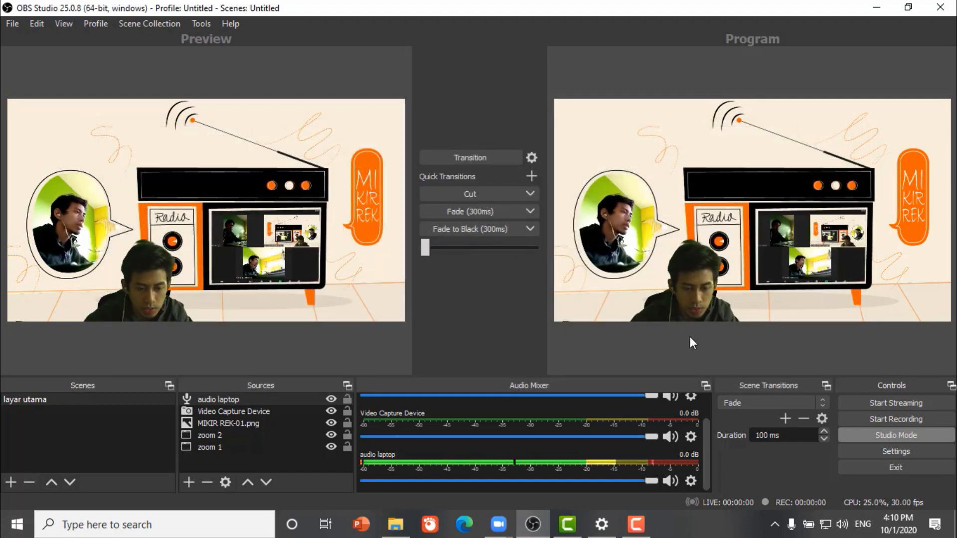
click(695, 482)
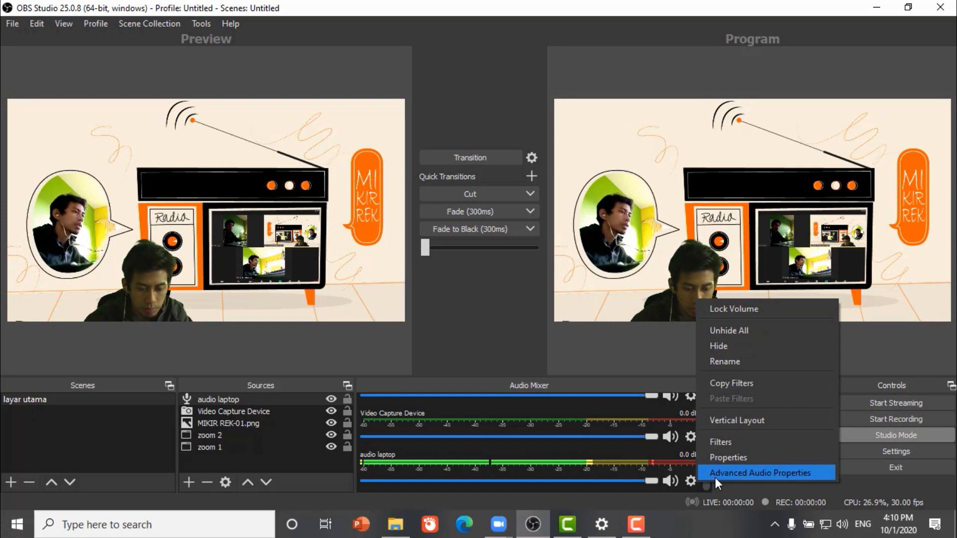
click(714, 478)
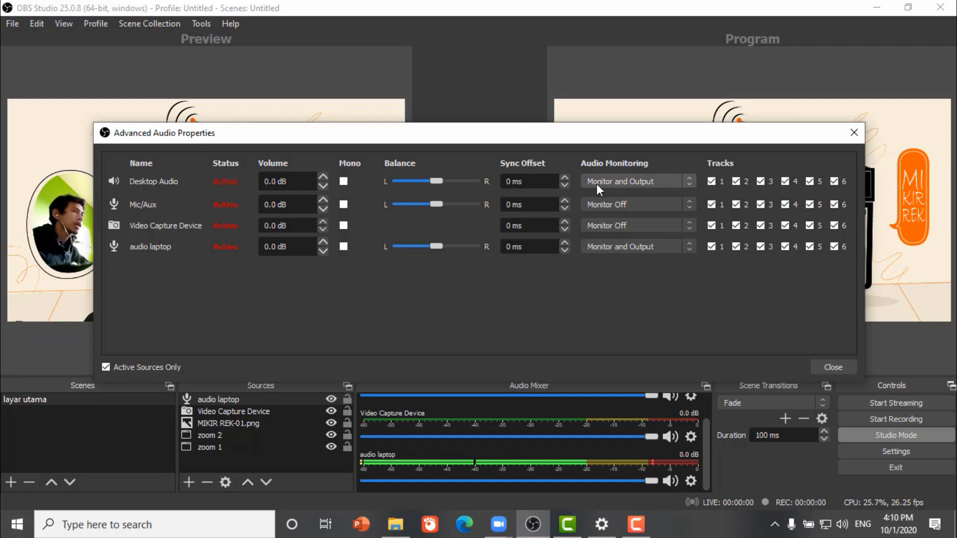
click(833, 366)
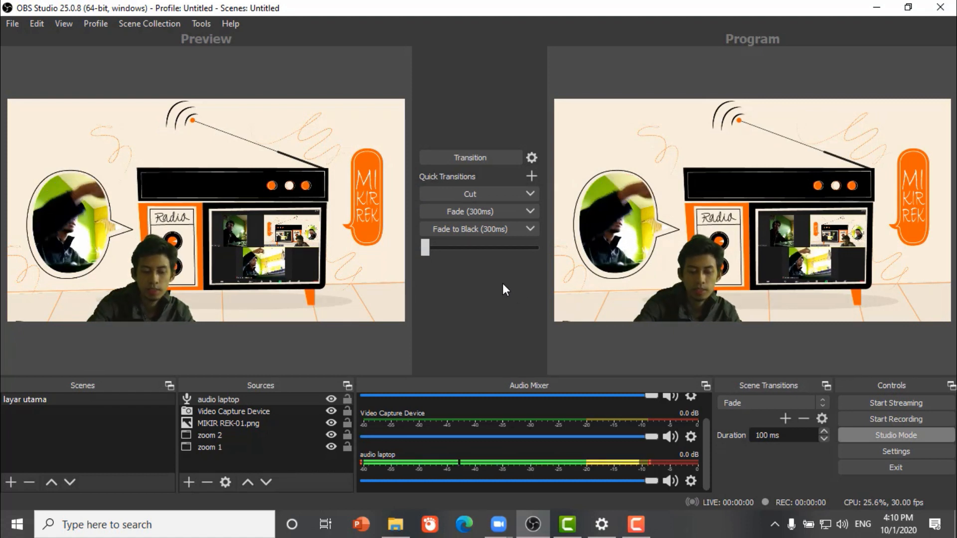
click(229, 447)
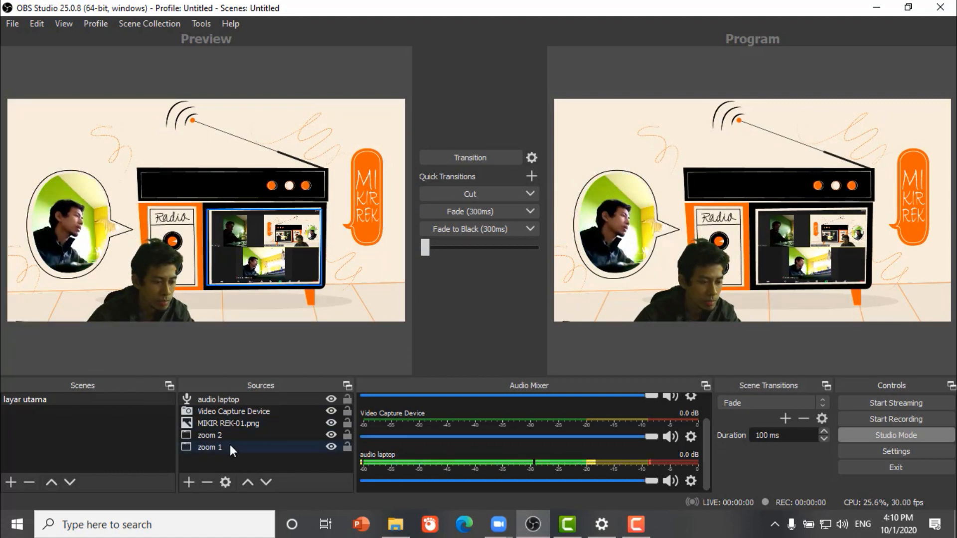
click(247, 424)
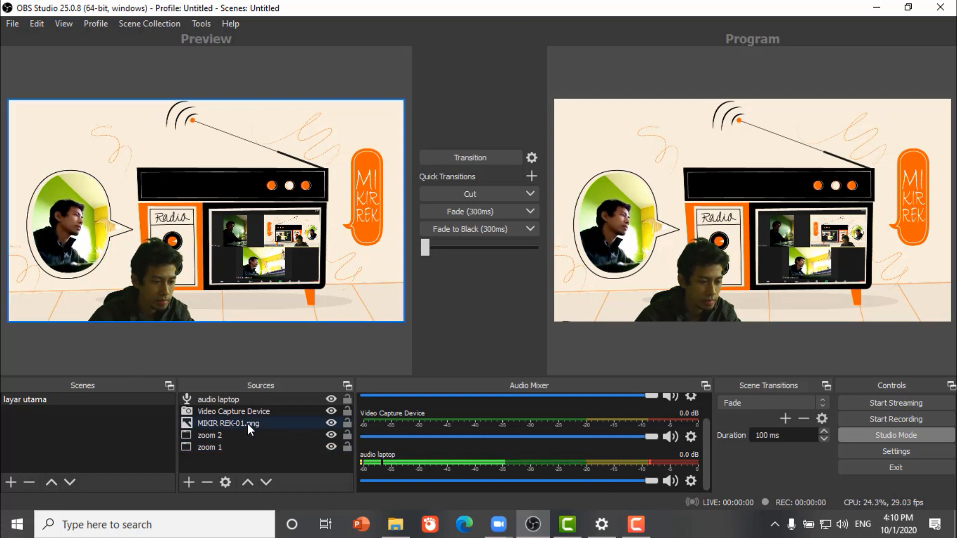
click(259, 339)
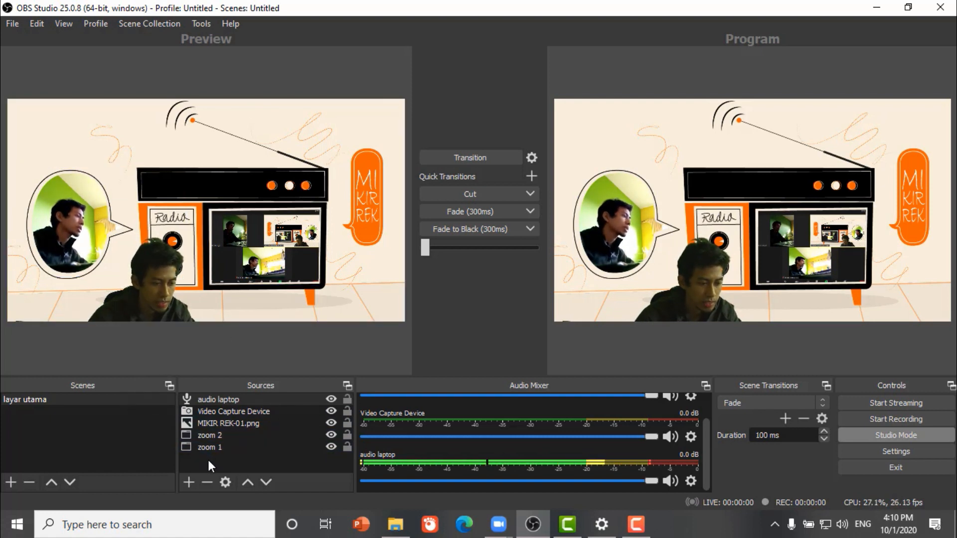
click(189, 480)
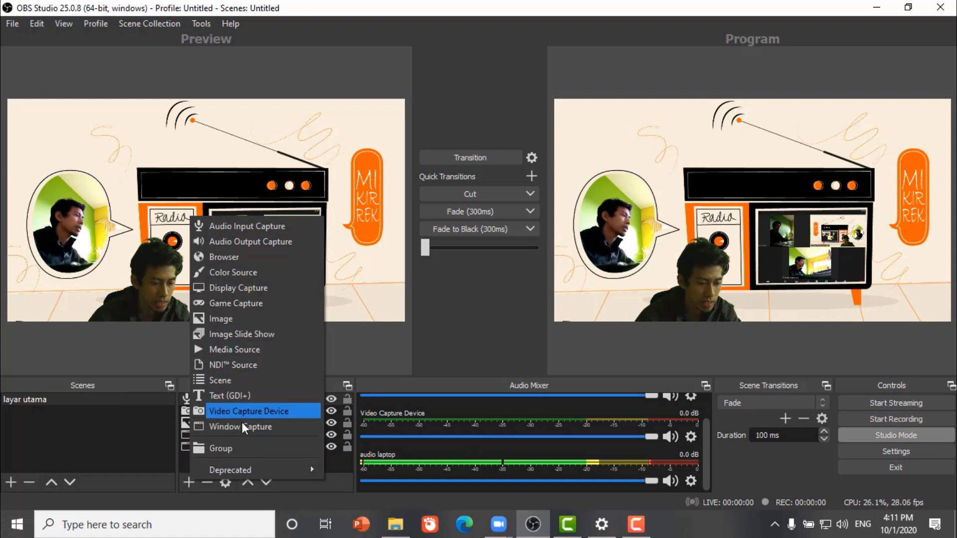
Step: Switch to PowerPoint, open the recent file Presentation1 and dismiss the Camtasia add-in welcome window
click(367, 527)
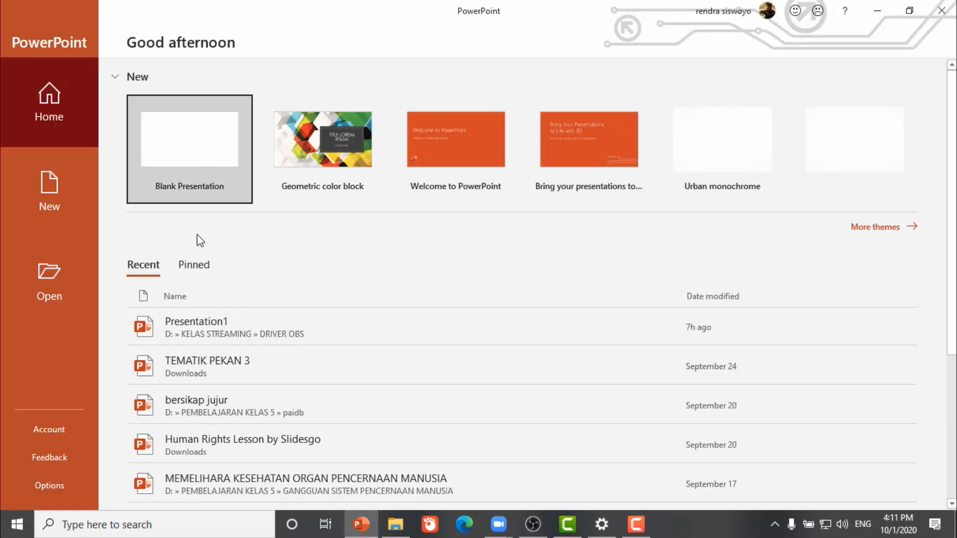
click(193, 333)
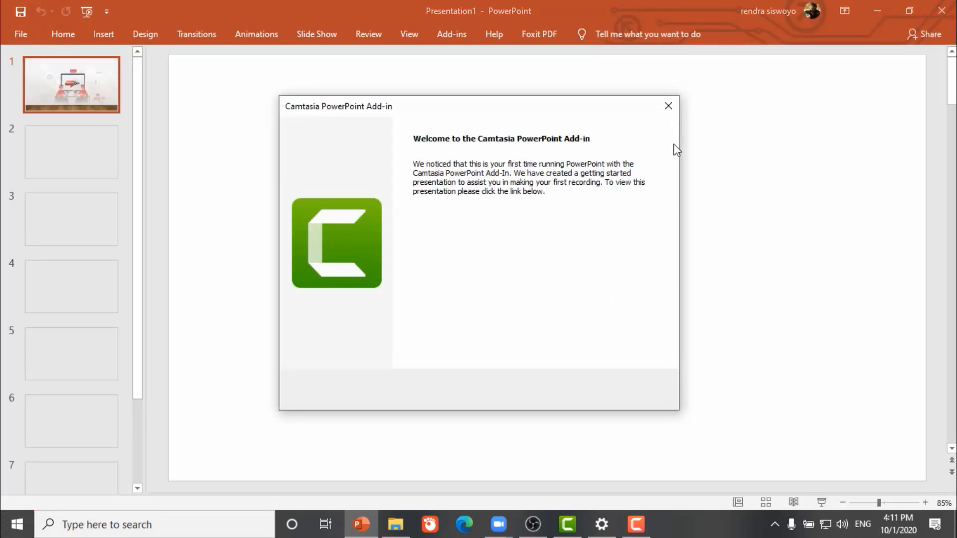
click(669, 106)
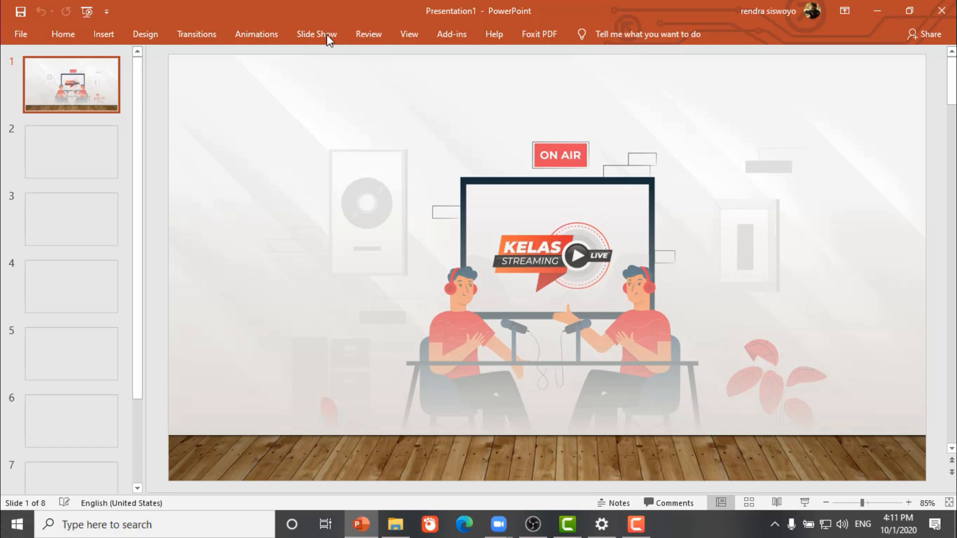
Step: Set the slide show type to Browsed by an individual (window) and start the slide show
click(317, 34)
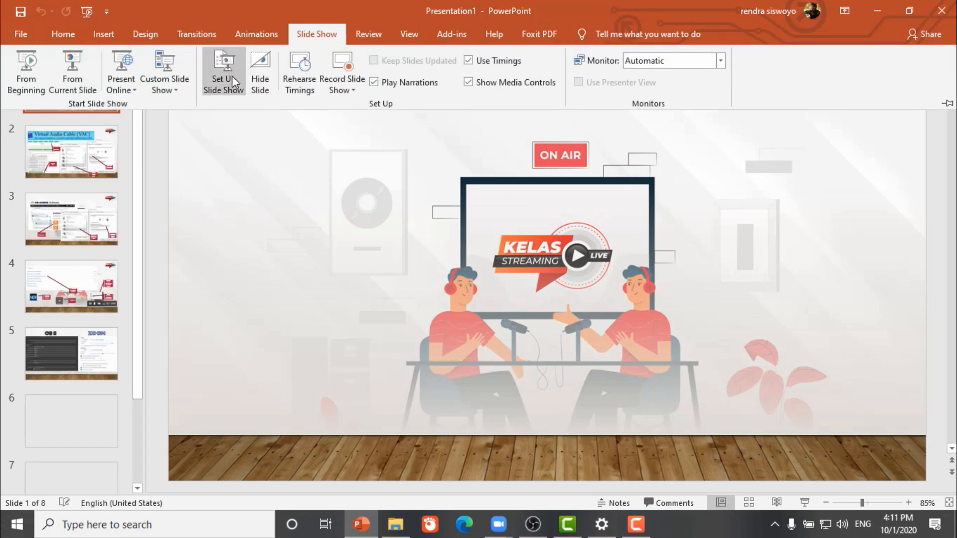
click(228, 69)
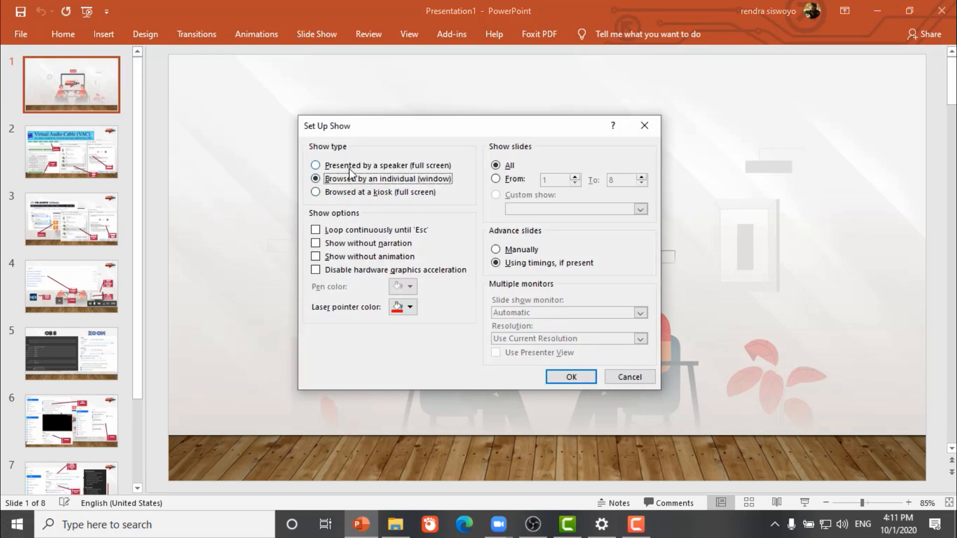
click(338, 166)
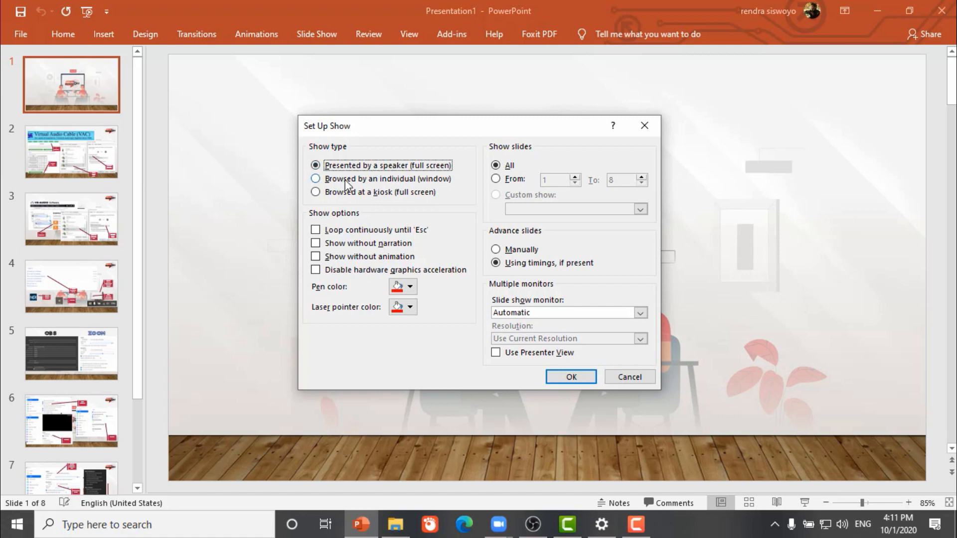
click(348, 183)
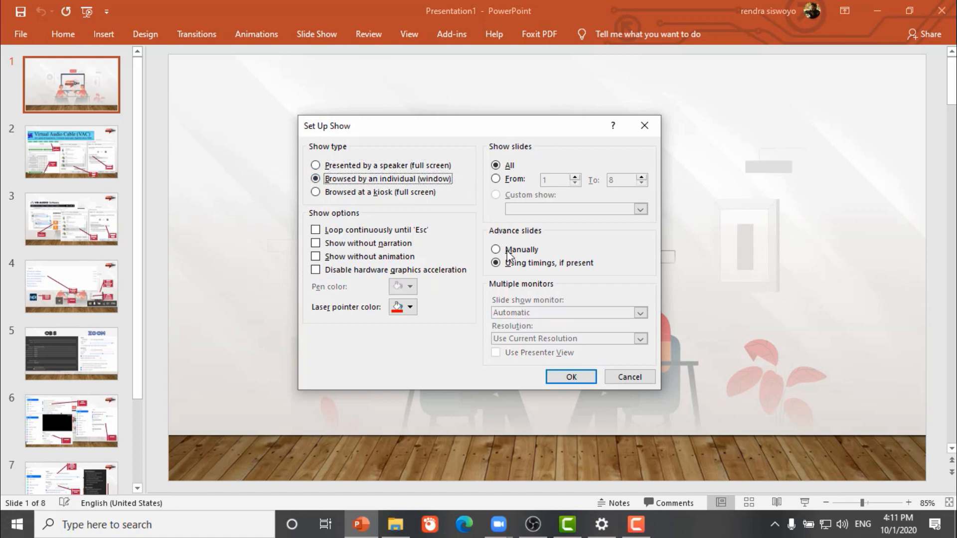
click(572, 375)
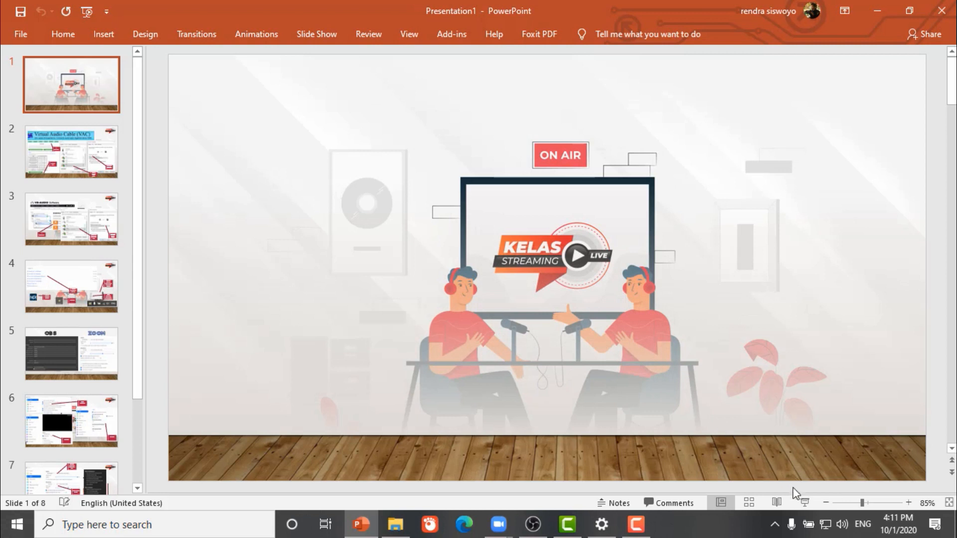
click(806, 502)
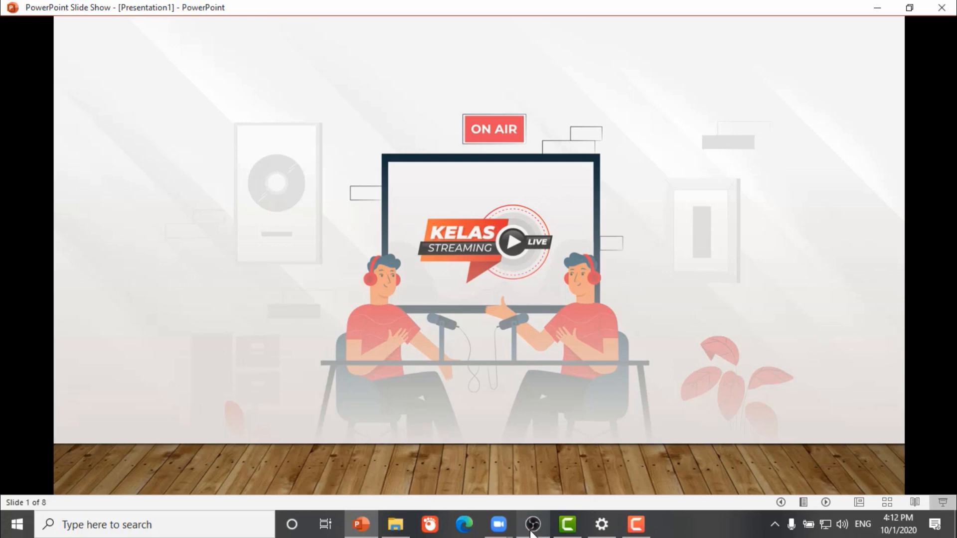
Step: Switch to OBS Studio and add a Window Capture source named ppt that captures the PowerPoint Slide Show - [Presentation1] window
mouse_move(532, 533)
click(531, 479)
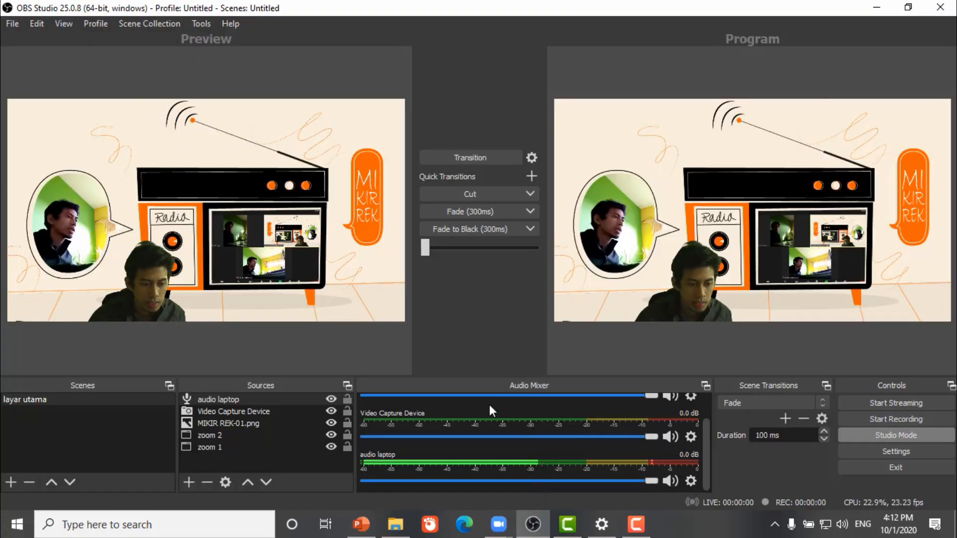
click(188, 484)
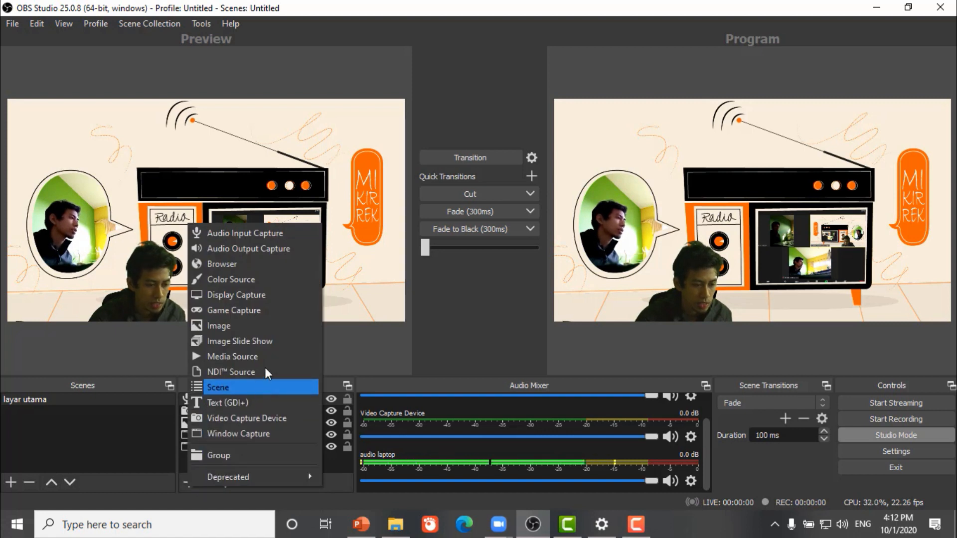
click(244, 429)
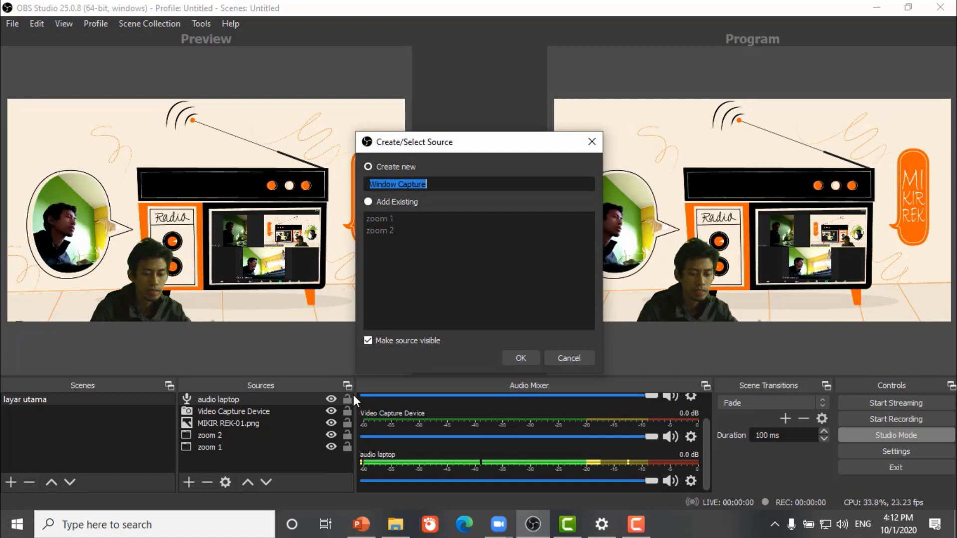
text(ppl)
key(BackSpace)
text(t)
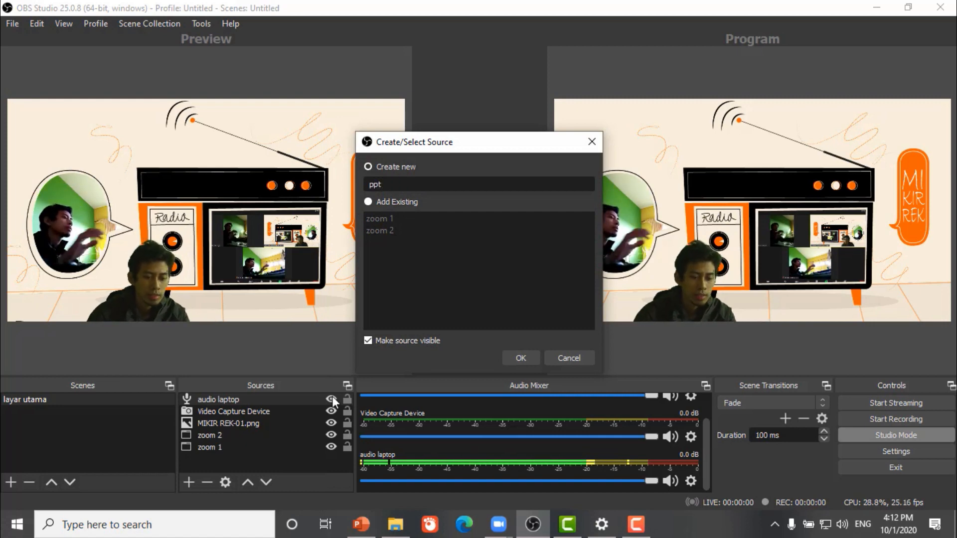
click(516, 357)
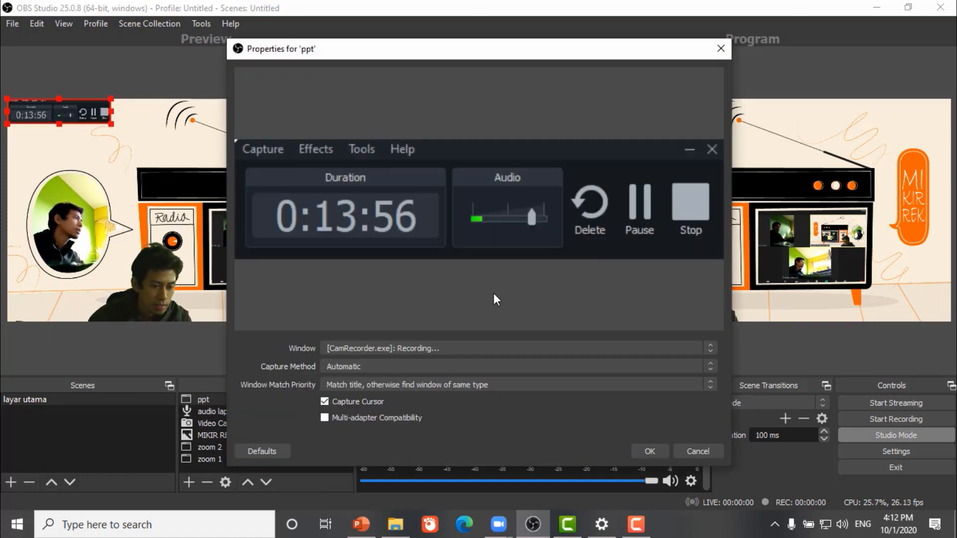
click(487, 348)
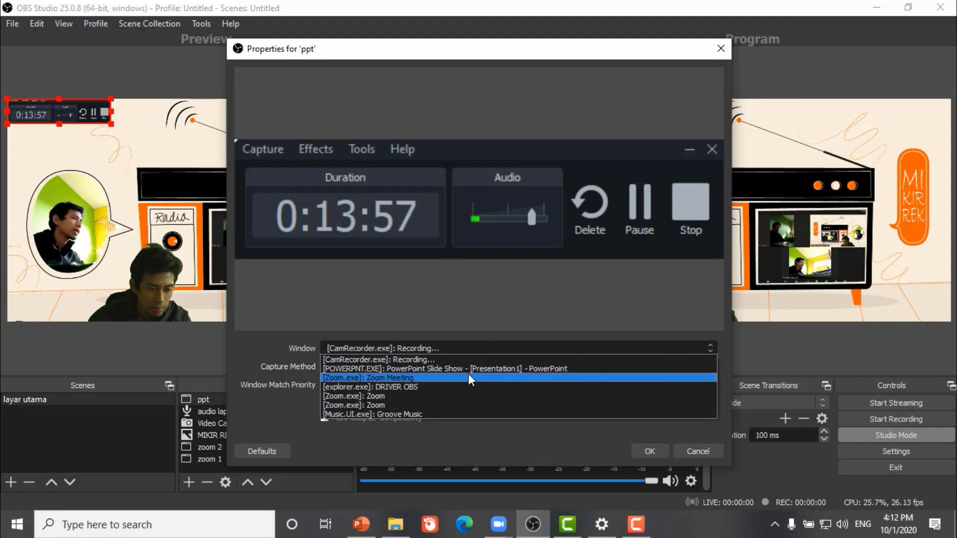
click(470, 370)
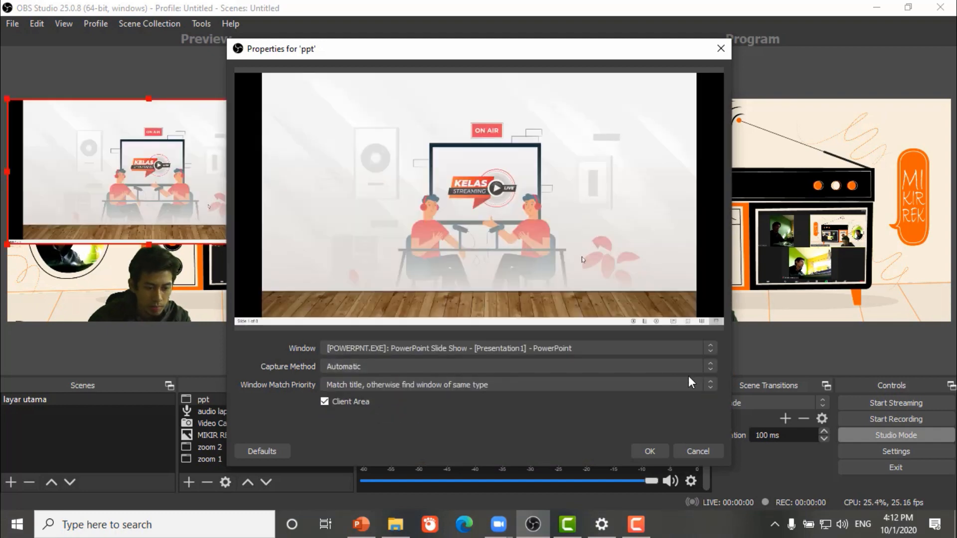
click(651, 451)
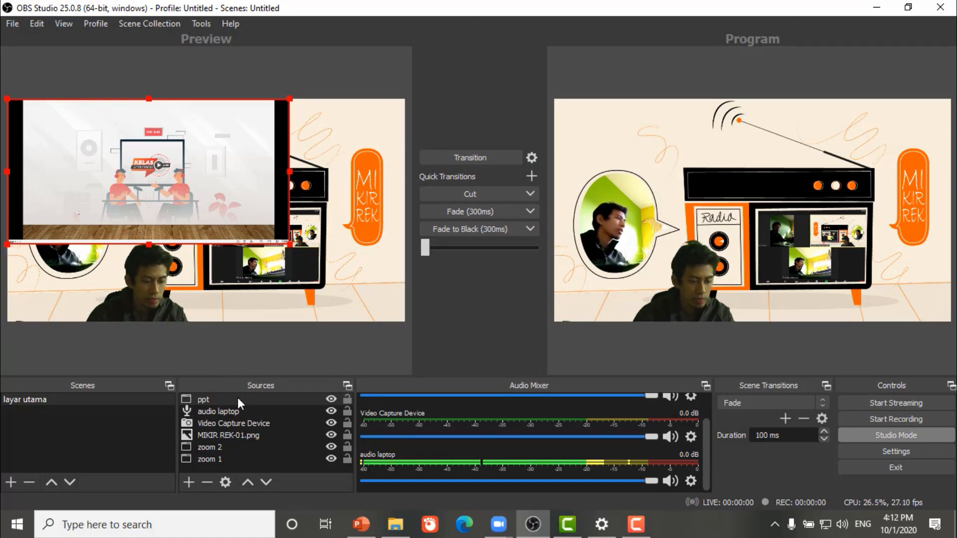
Step: Fit the ppt capture to the canvas with the camera layered over its lower-left corner, and transition the scene to the program output
key(ctrl+f)
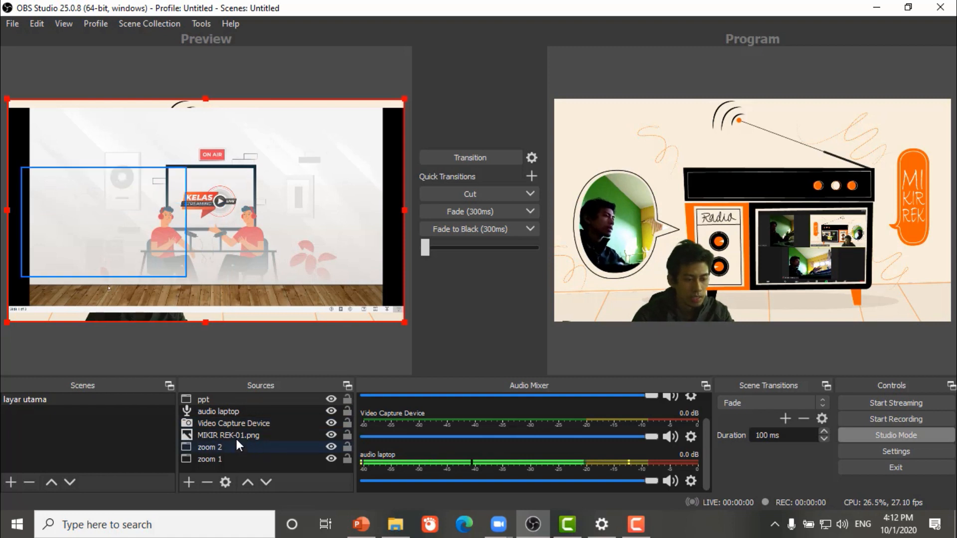
drag(247, 420, 246, 395)
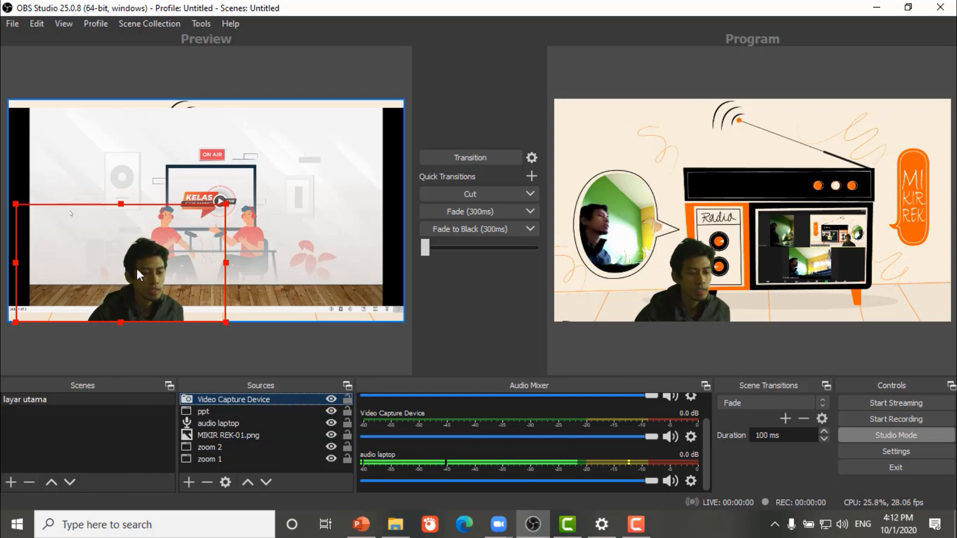
drag(151, 274, 93, 277)
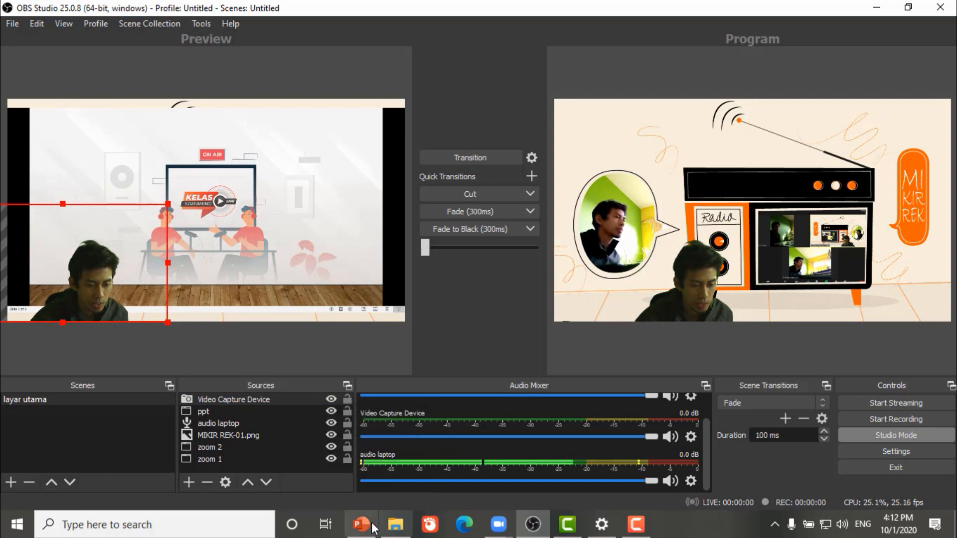
click(492, 158)
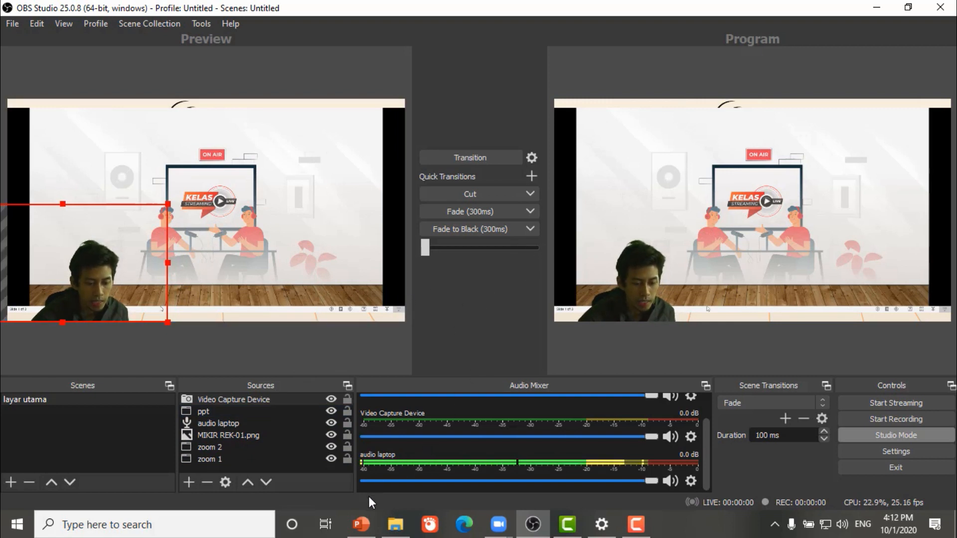
Step: Switch to the PowerPoint slide show, advance it to slide 2 and return to OBS Studio
click(361, 524)
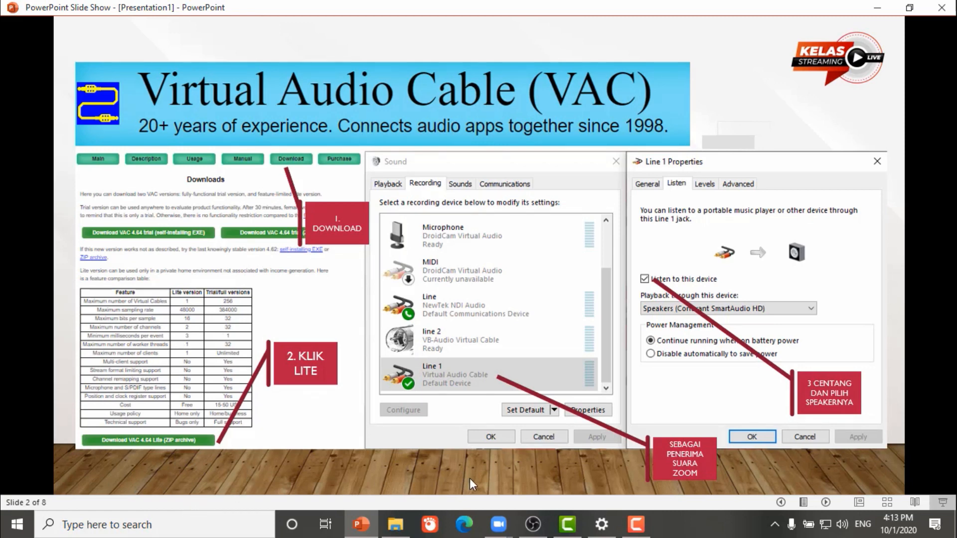
click(538, 531)
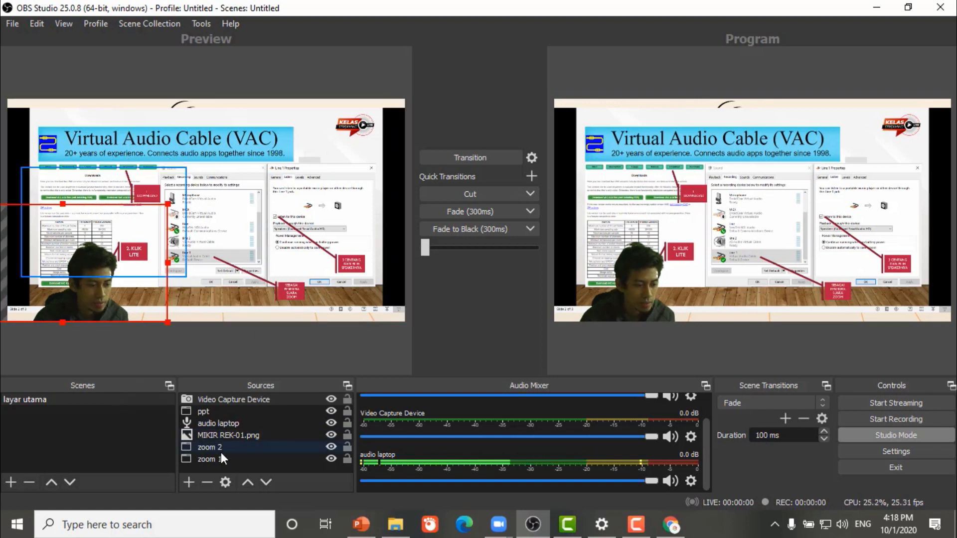
Step: Add a new scene named video
click(4, 486)
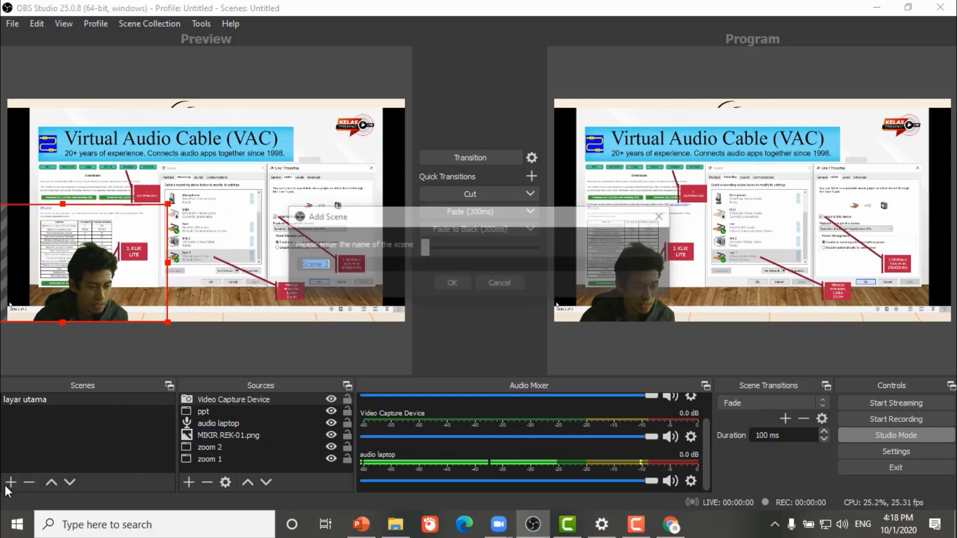
text(video)
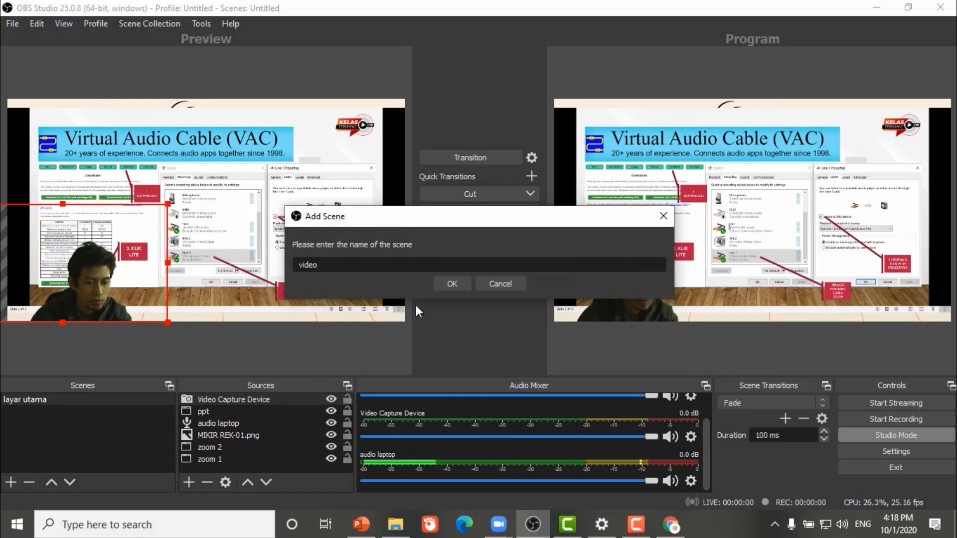
click(454, 286)
Step: Return to the layar utama scene and hide its ppt source
click(94, 400)
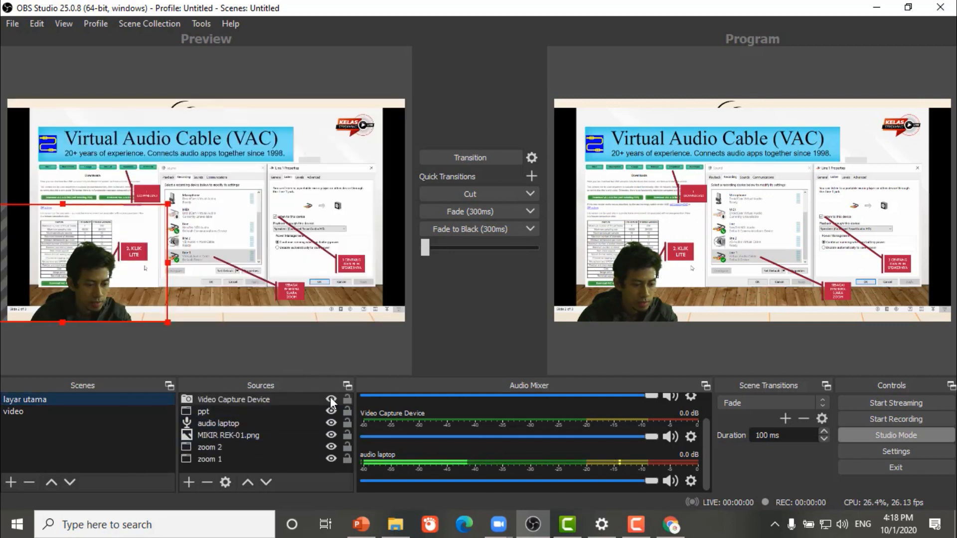
click(331, 411)
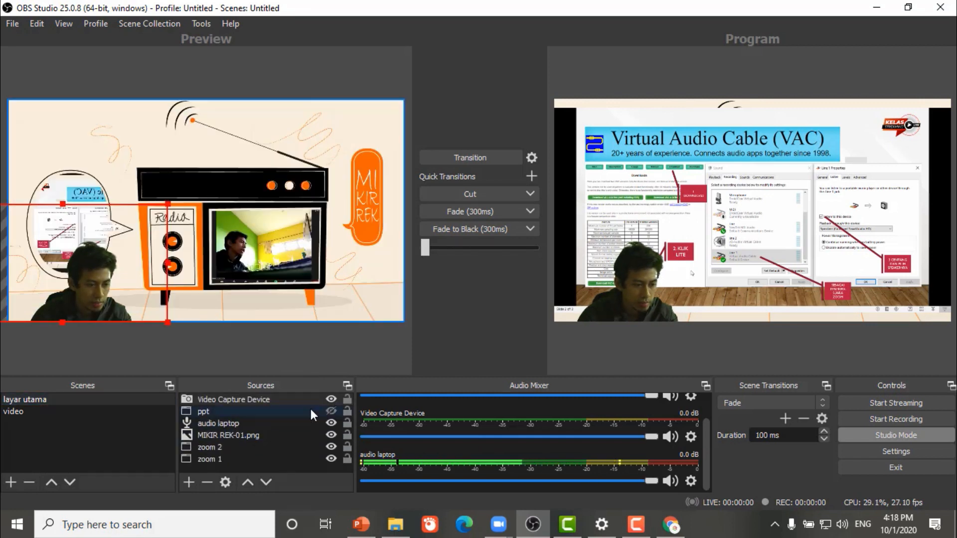
Step: Add the existing video scene as a visible source in the layar utama scene
click(212, 460)
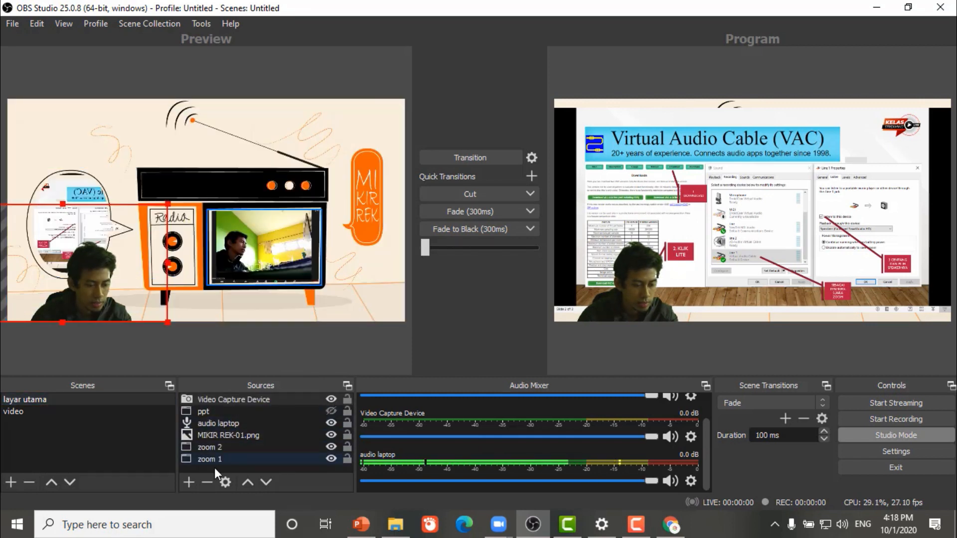
click(189, 483)
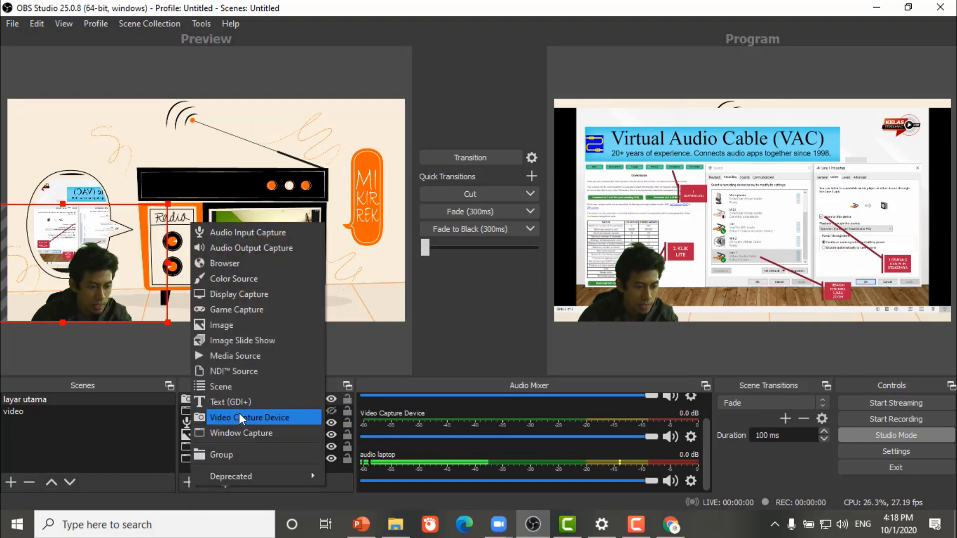
click(243, 388)
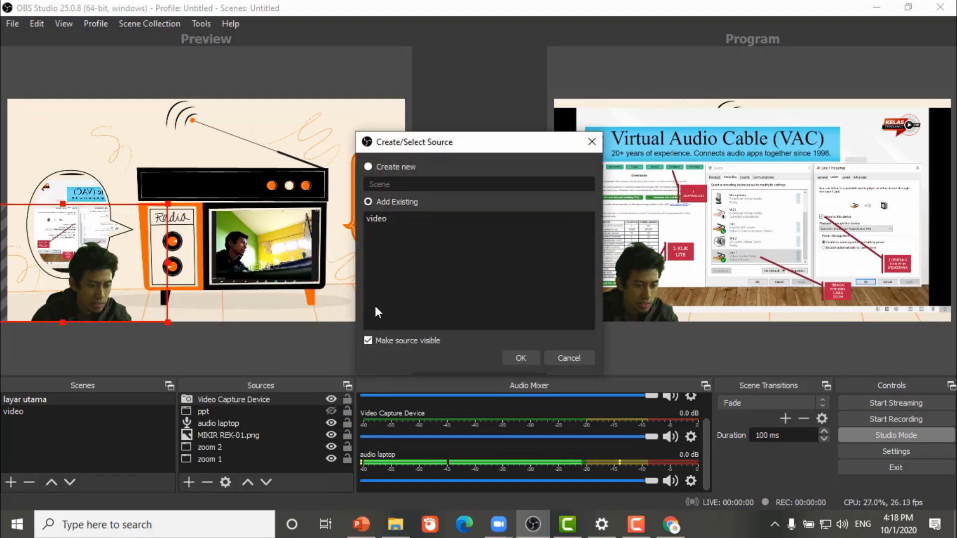
click(388, 218)
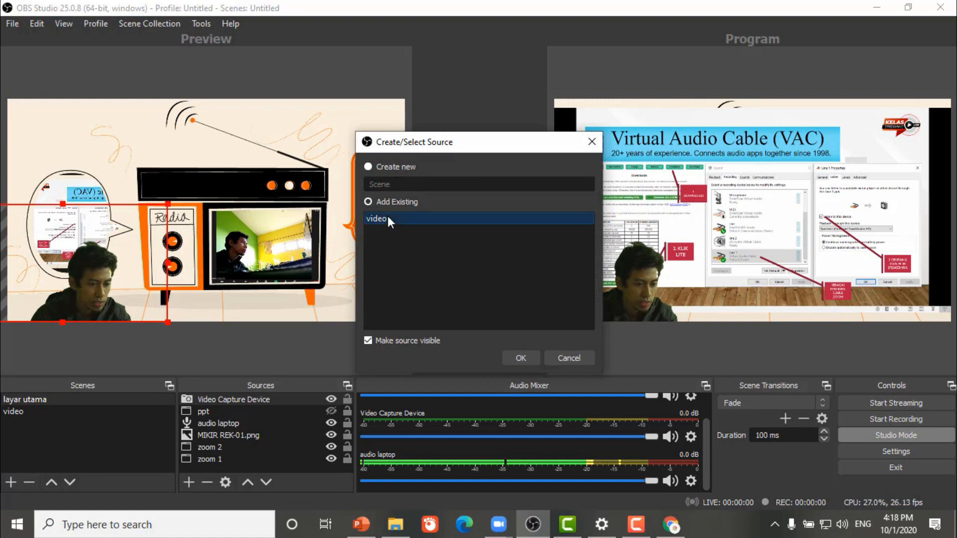
click(525, 357)
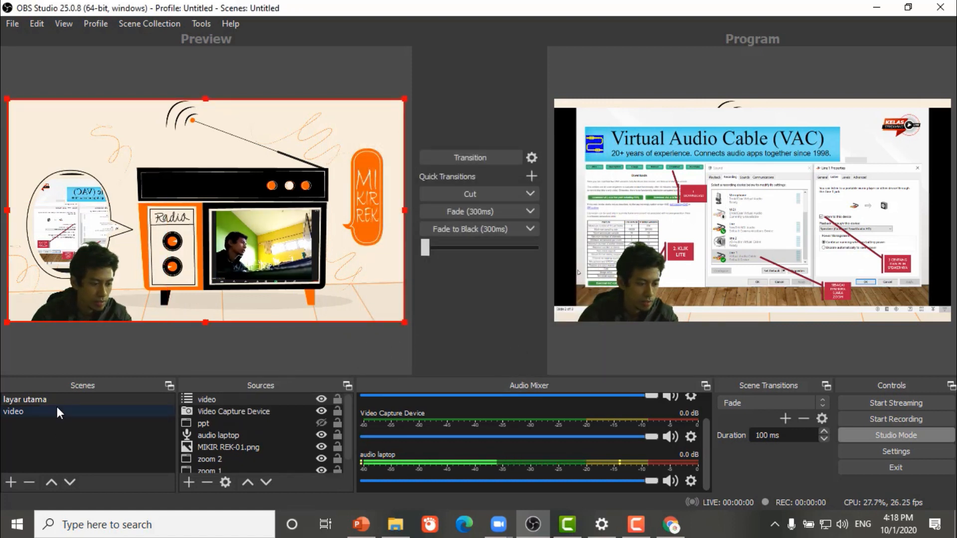
Step: Add the Anime Zoom Greenscreen clip from the GREEN SCREEN folder in KELAS STREAMING to the video scene
click(58, 411)
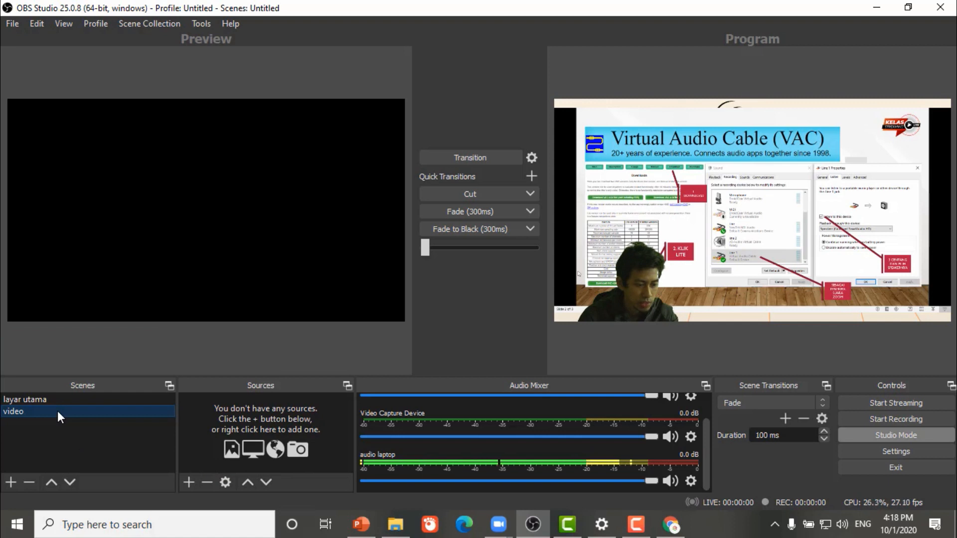
click(68, 400)
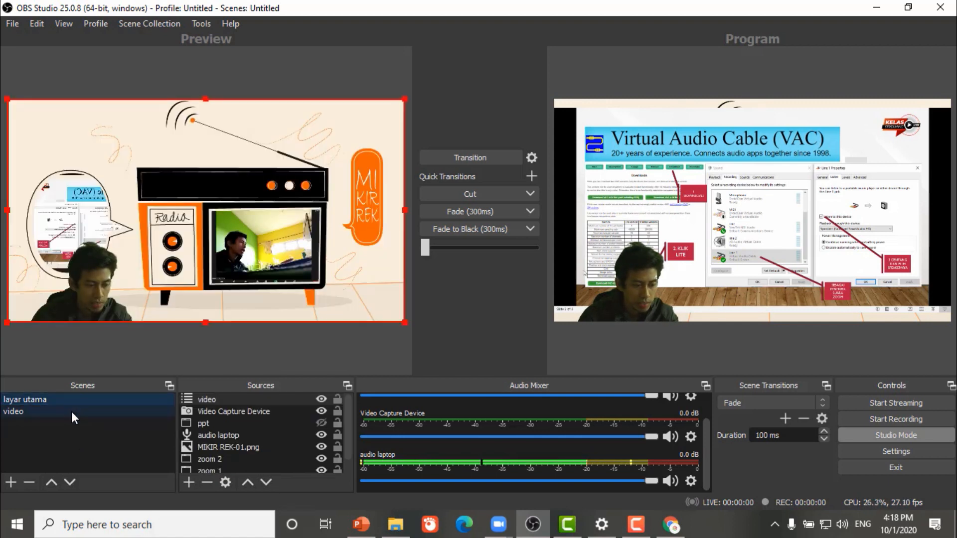
click(71, 414)
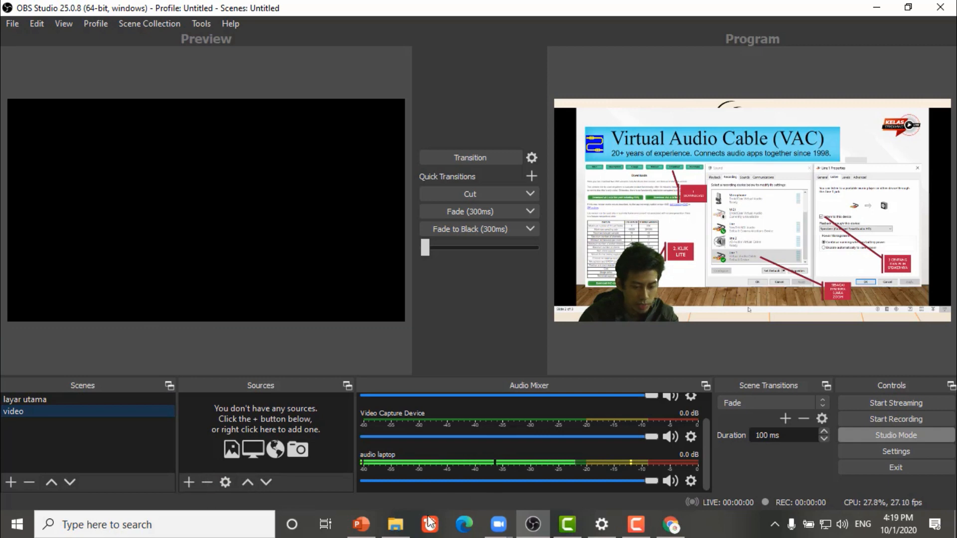
click(404, 524)
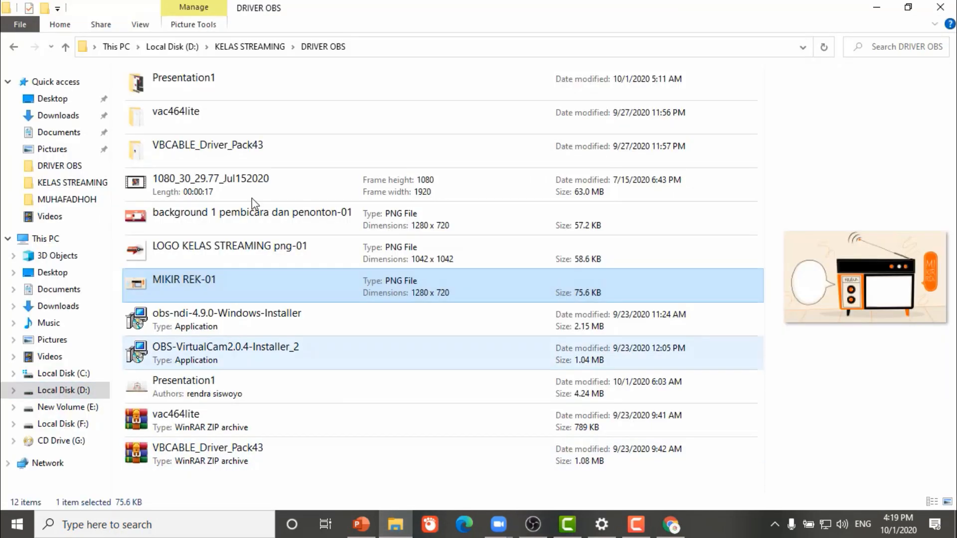
click(268, 47)
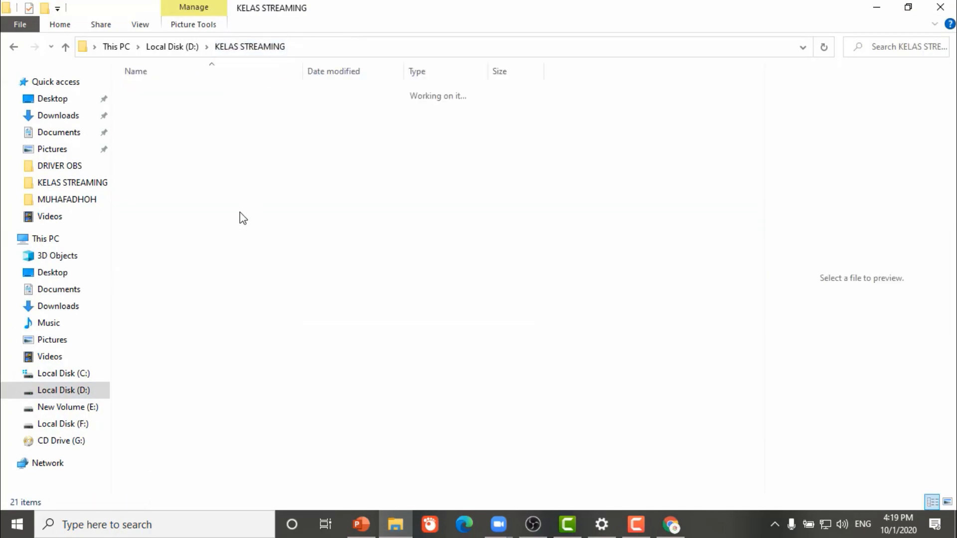
double_click(182, 138)
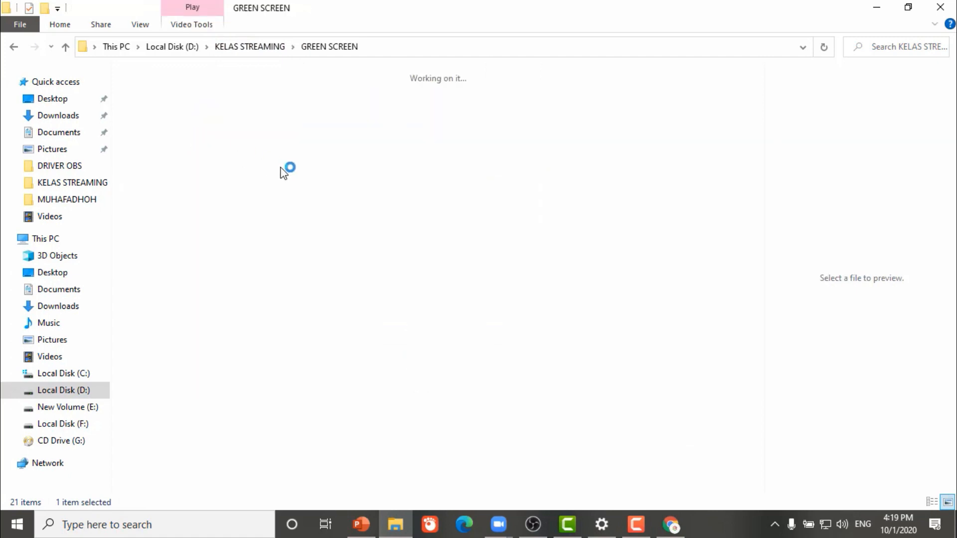
click(483, 120)
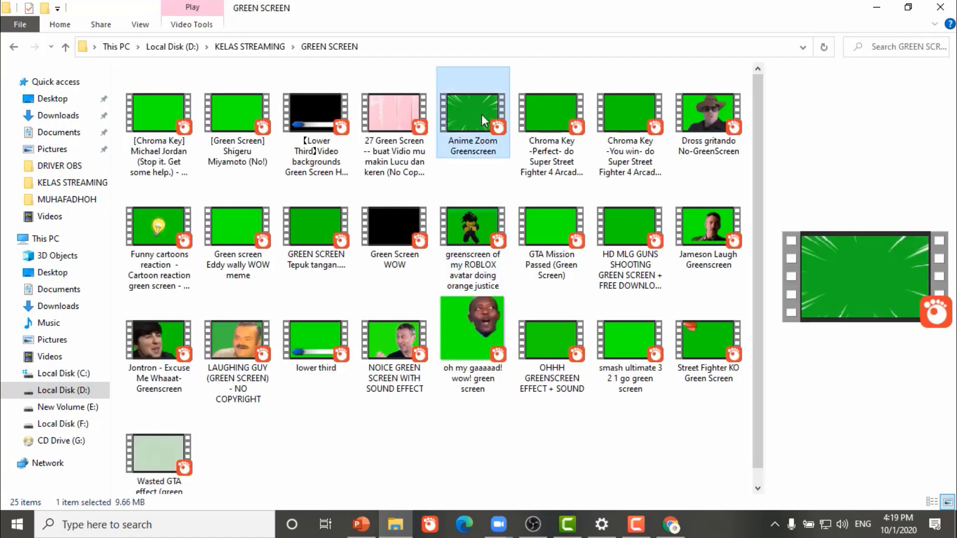
drag(483, 119, 269, 431)
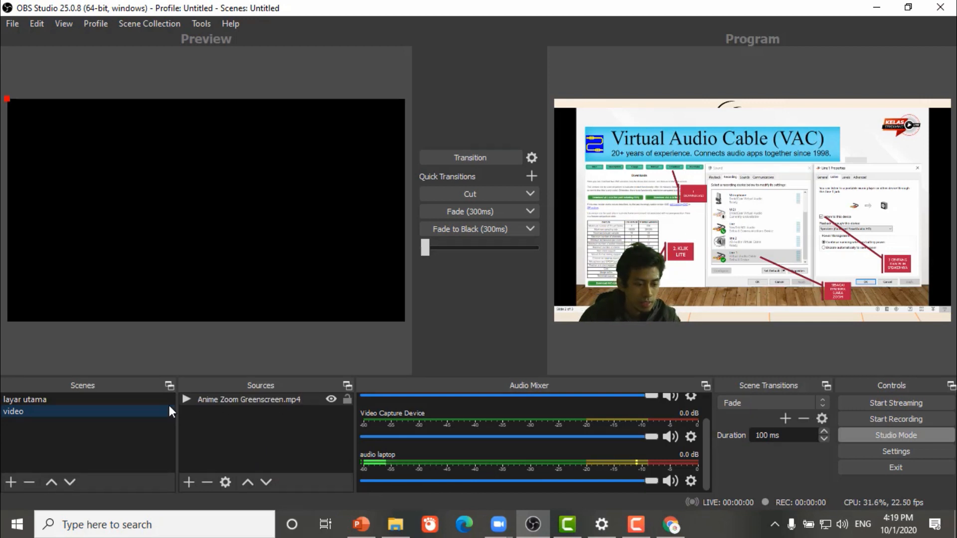
Step: Apply a Chroma Key effect filter with the default green key colour to the Anime Zoom Greenscreen source
click(115, 399)
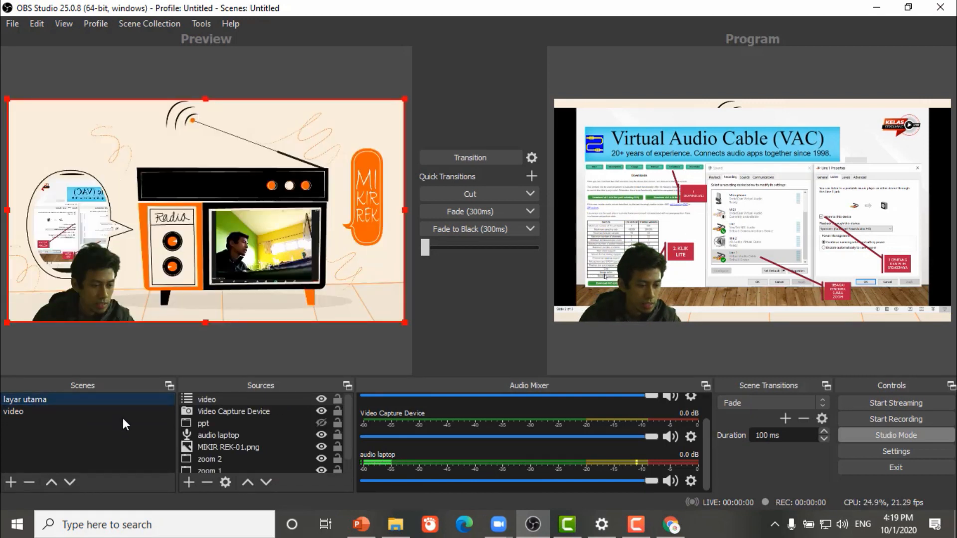
click(124, 415)
click(228, 397)
right_click(229, 396)
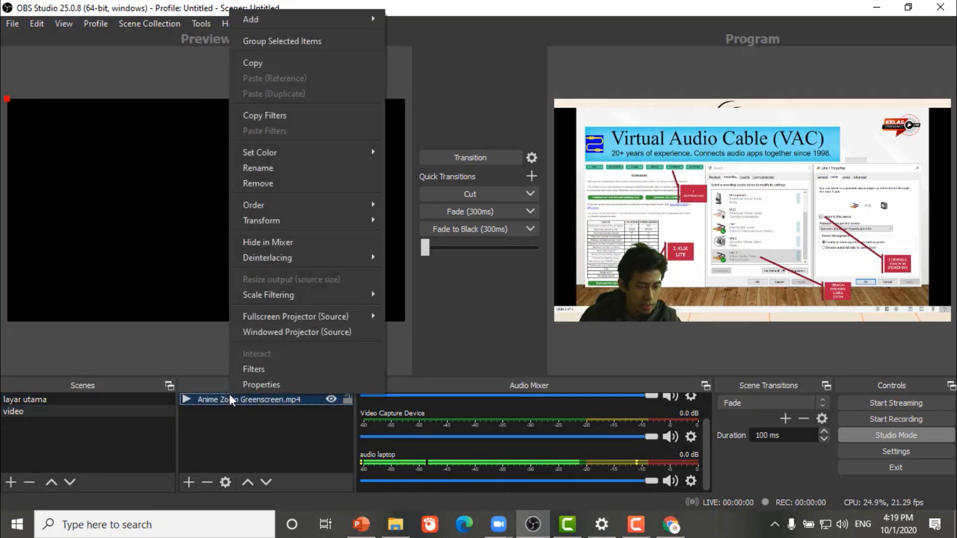
click(250, 372)
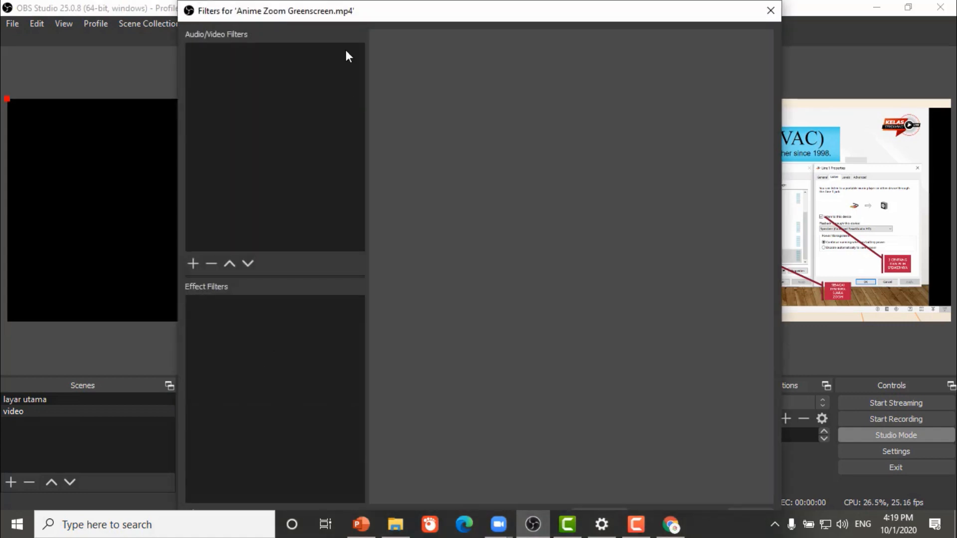
mouse_move(353, 4)
mouse_down()
mouse_move(359, 46)
mouse_move(343, 20)
mouse_up()
click(175, 481)
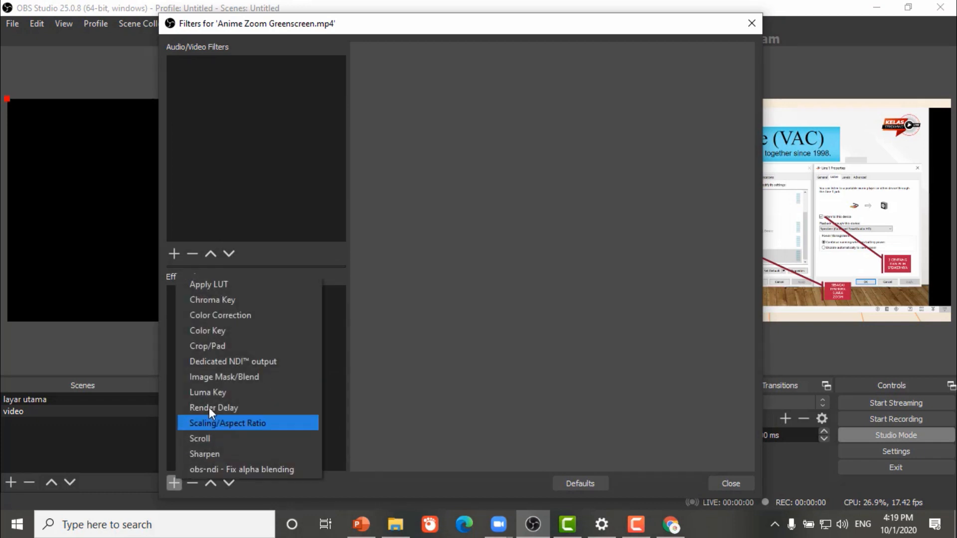
click(247, 301)
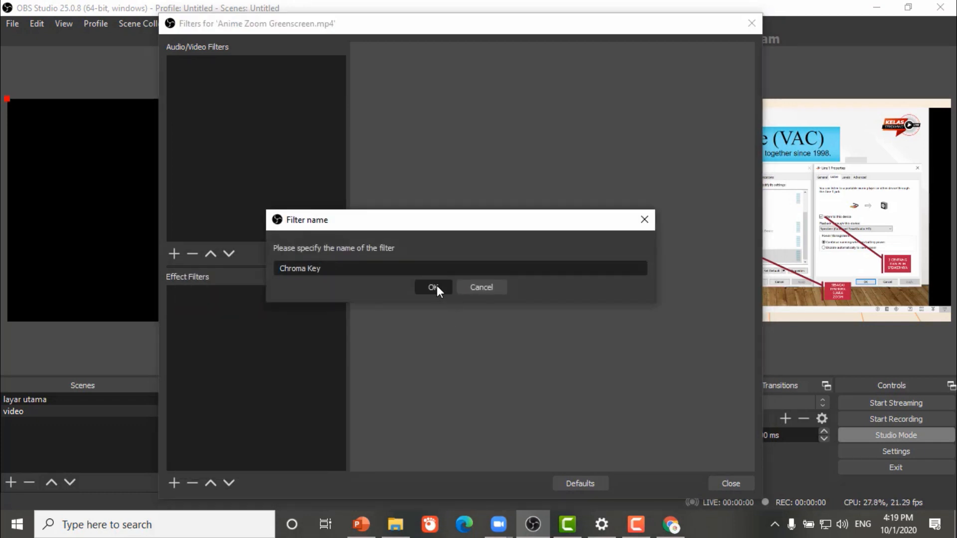
click(433, 288)
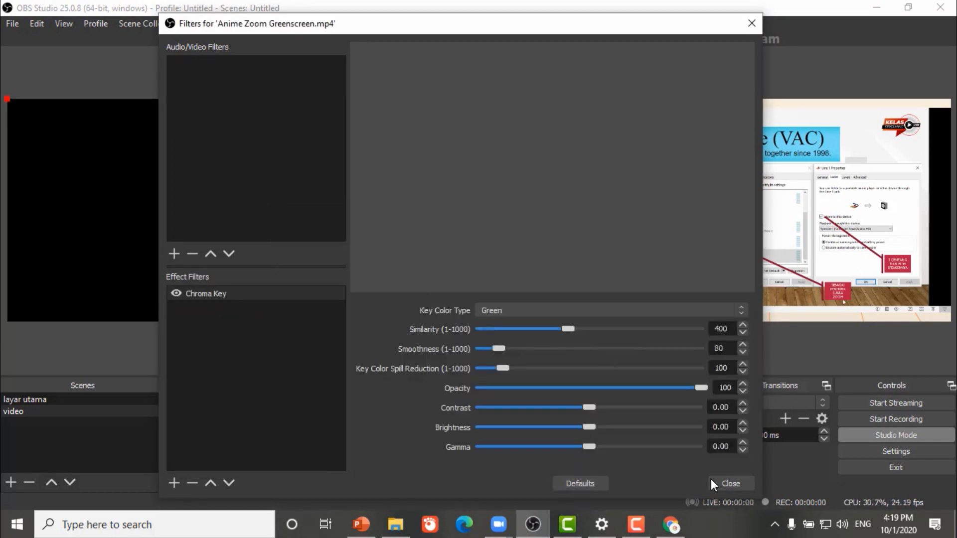
click(731, 483)
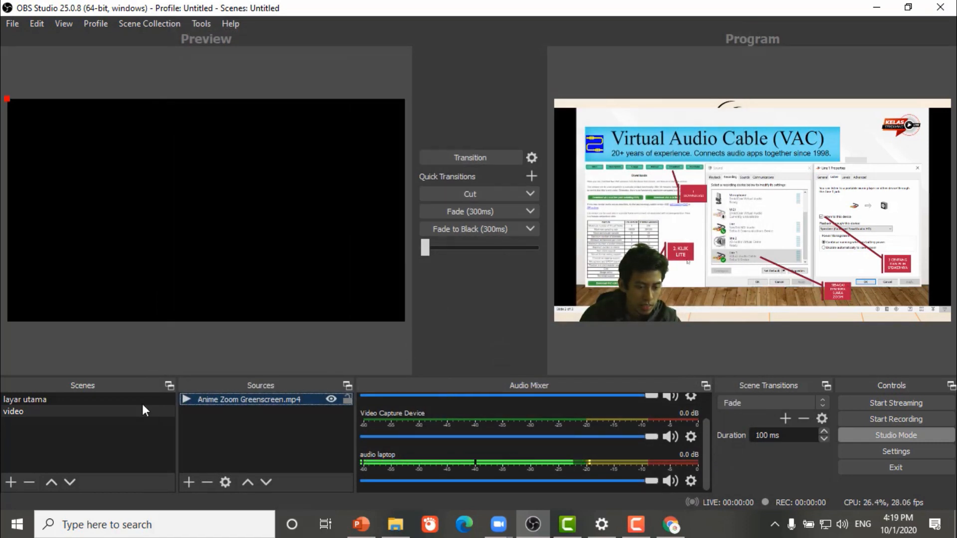
Step: Transition layar utama to the program output, and replay the Anime Zoom Greenscreen clip by toggling its visibility, leaving it hidden
click(110, 403)
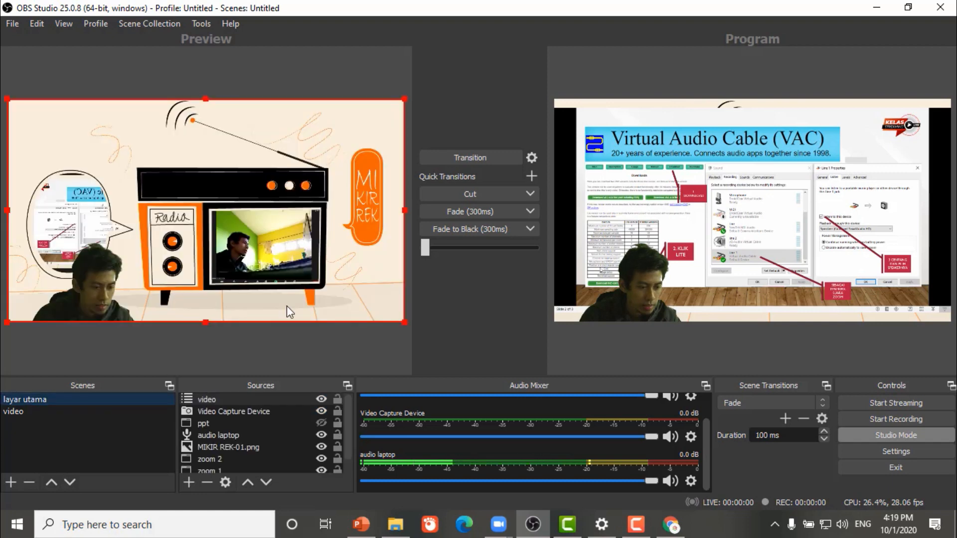
click(482, 163)
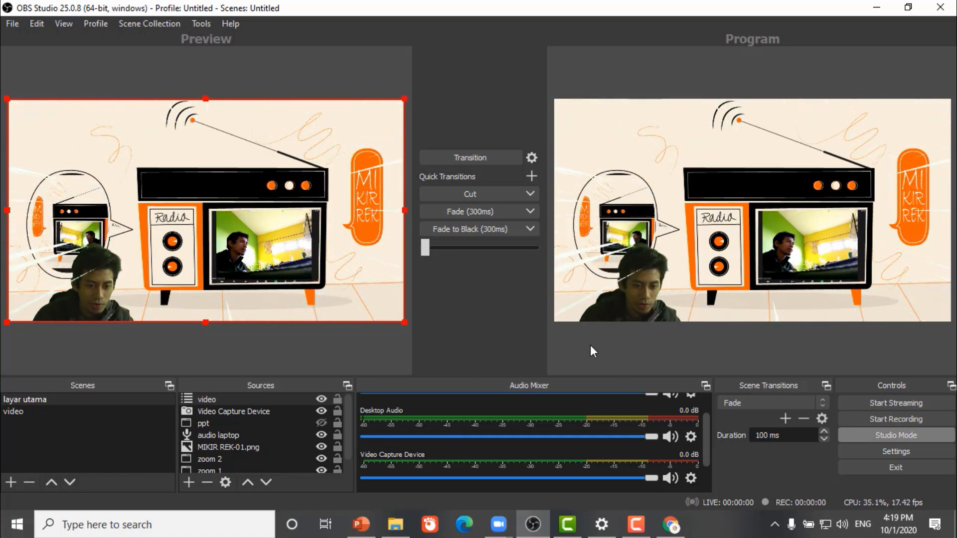
click(145, 415)
click(330, 399)
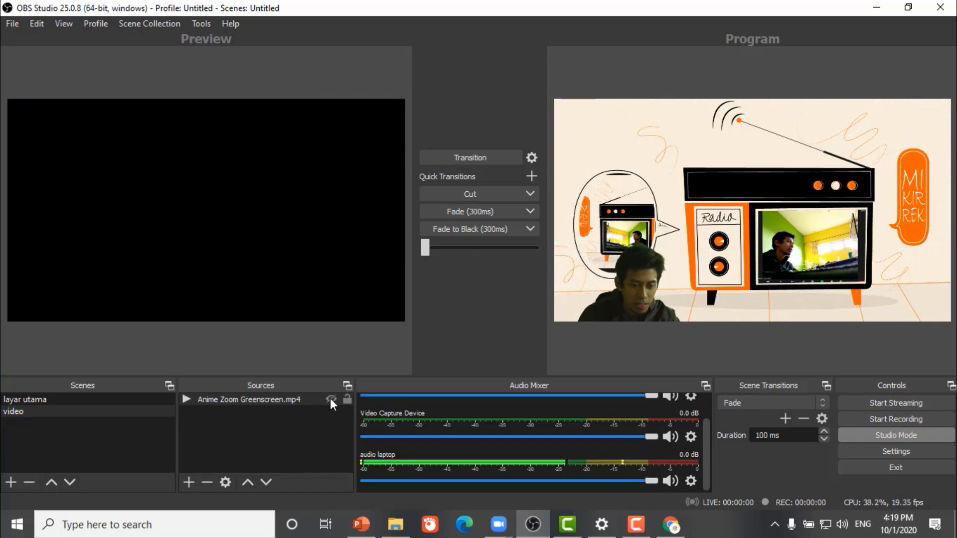
click(331, 399)
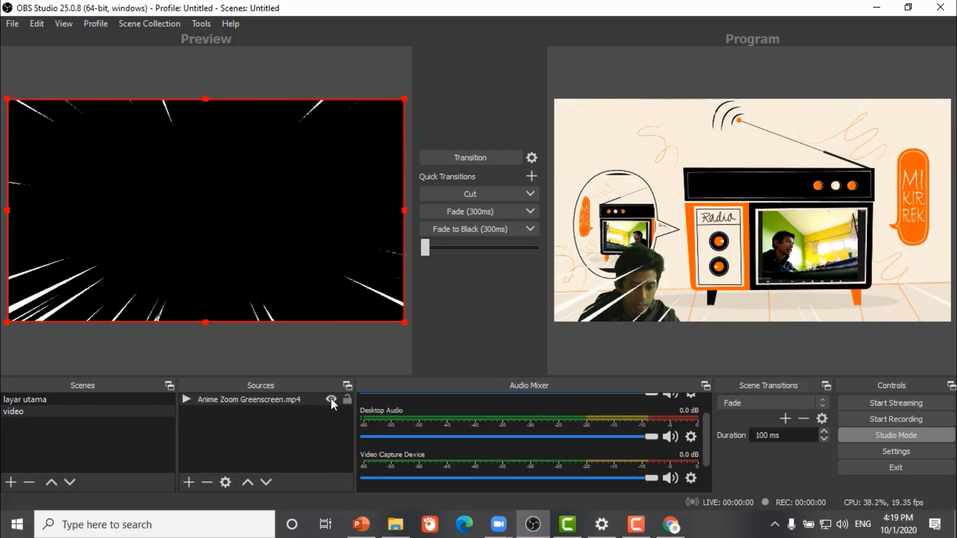
click(331, 399)
click(331, 399)
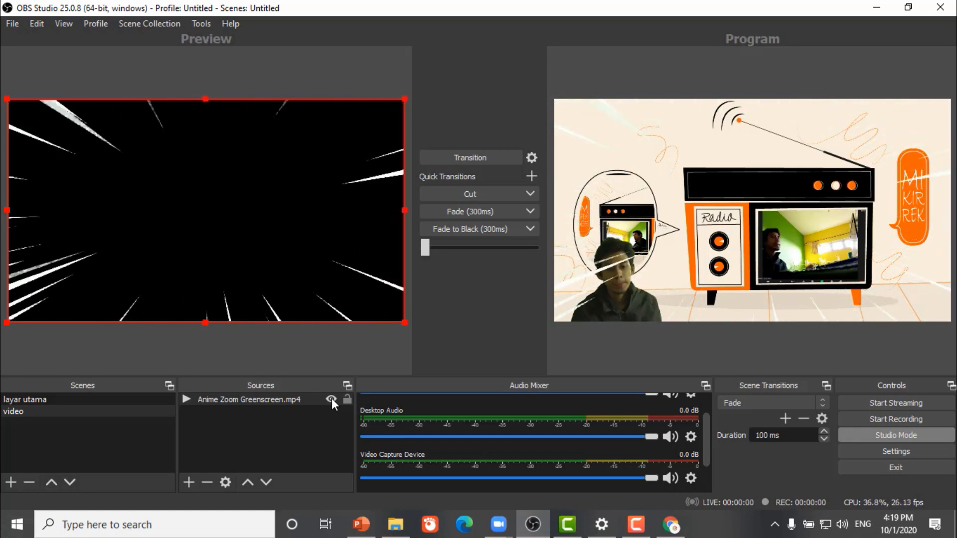
click(331, 399)
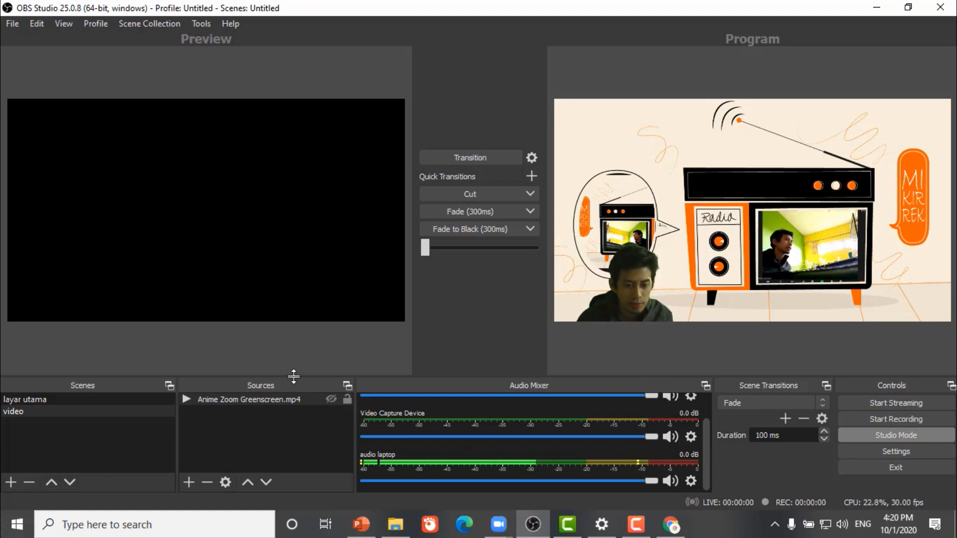
Step: Add the Cluster Bomb 2 FX clip from the GREEN SCREEN ROBOT folder to the video scene and hide it
click(394, 526)
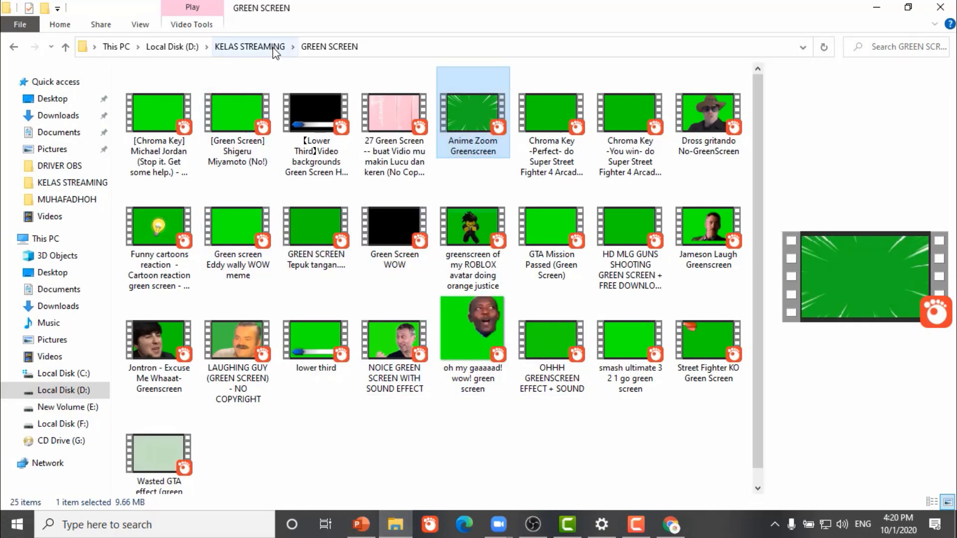
click(252, 46)
double_click(214, 151)
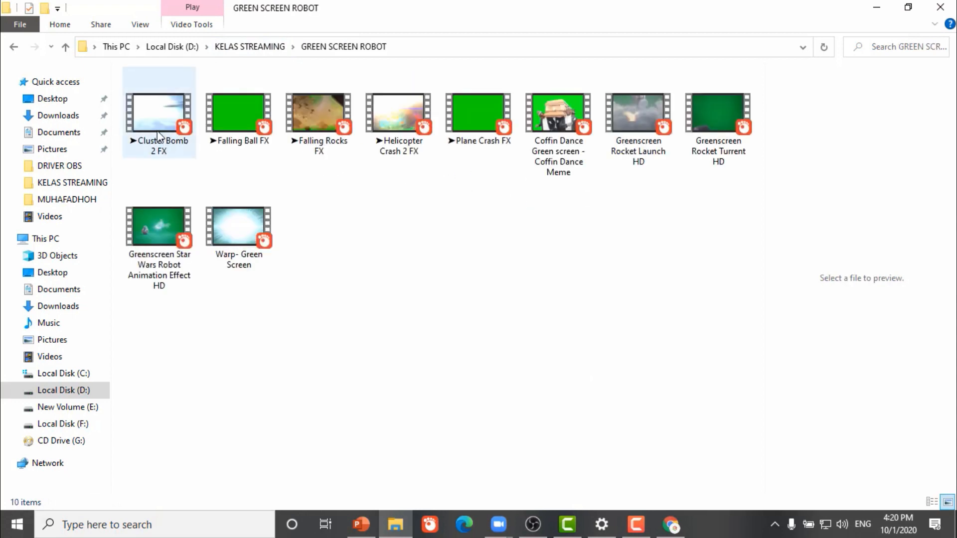
drag(154, 127, 291, 456)
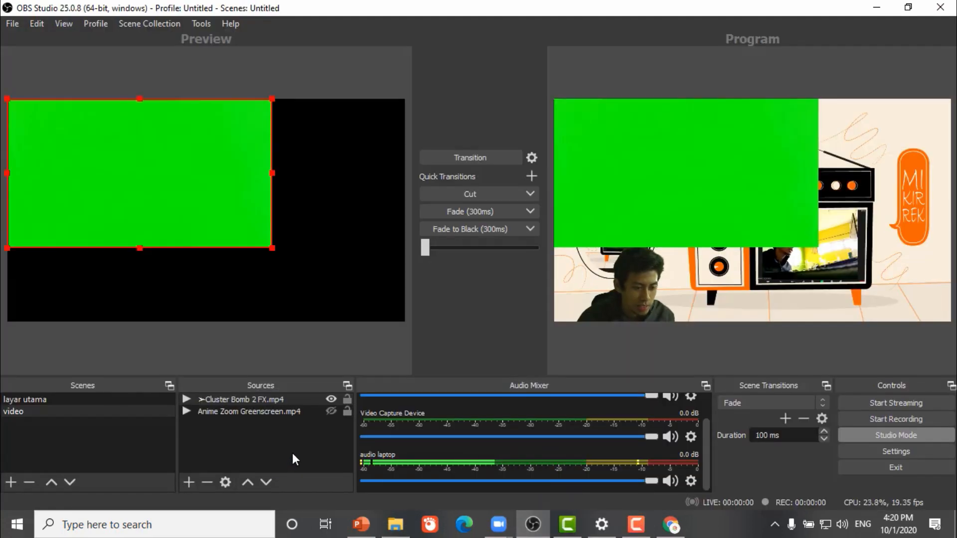
click(300, 412)
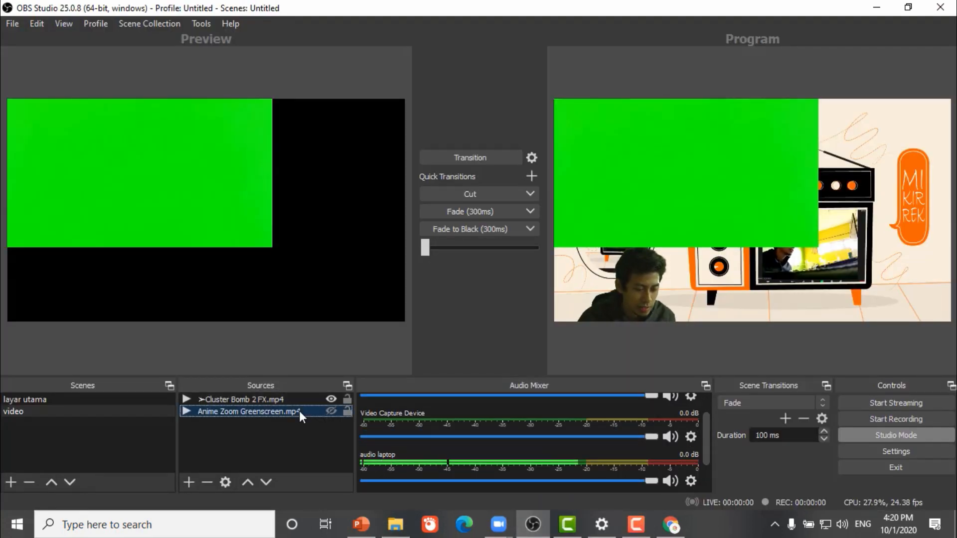
click(297, 400)
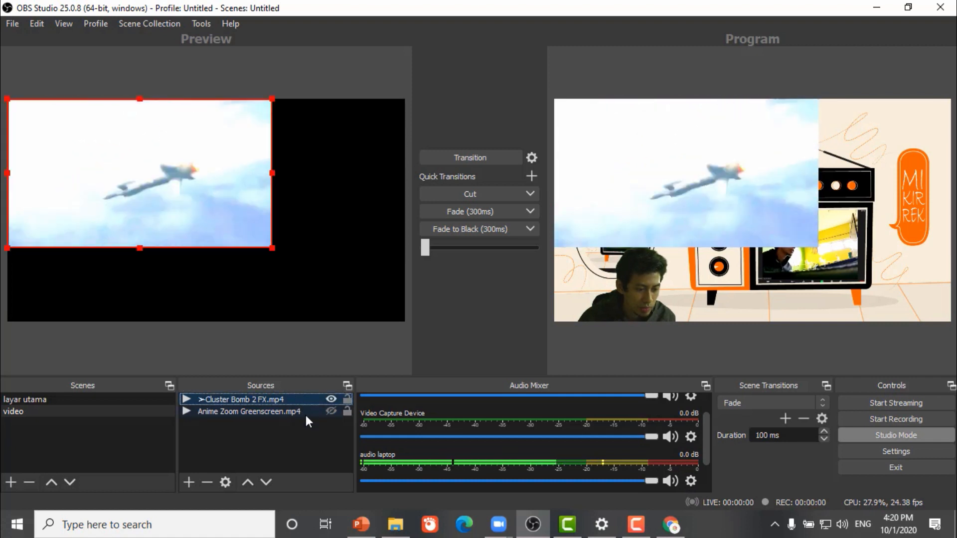
click(331, 400)
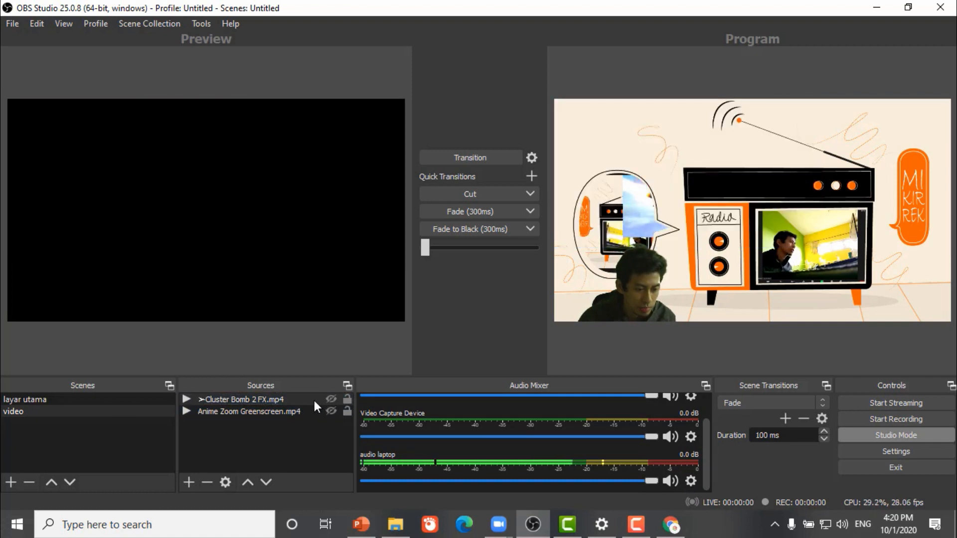
Step: Apply a Chroma Key effect filter with the default green key colour to the Cluster Bomb 2 FX source
right_click(314, 400)
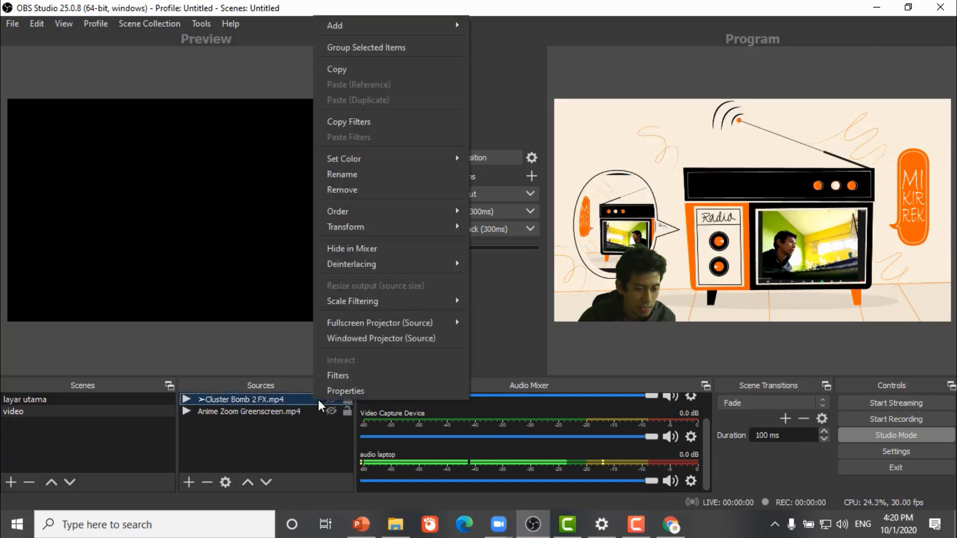
click(359, 375)
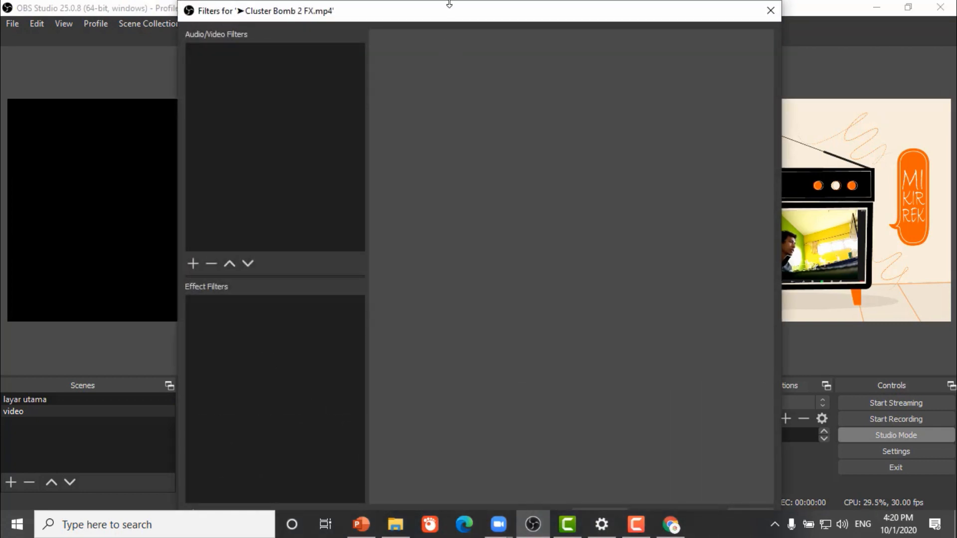
drag(450, 4, 451, 29)
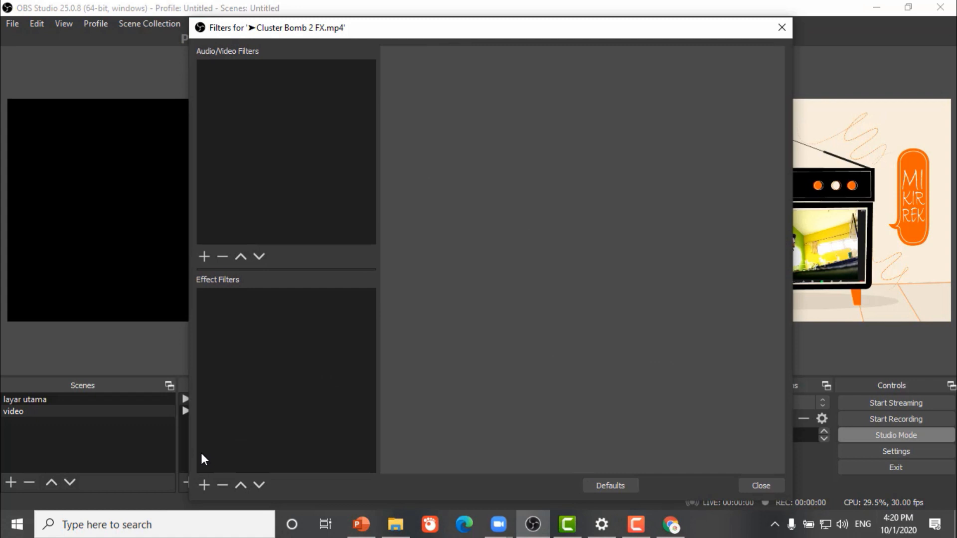
click(204, 484)
click(282, 304)
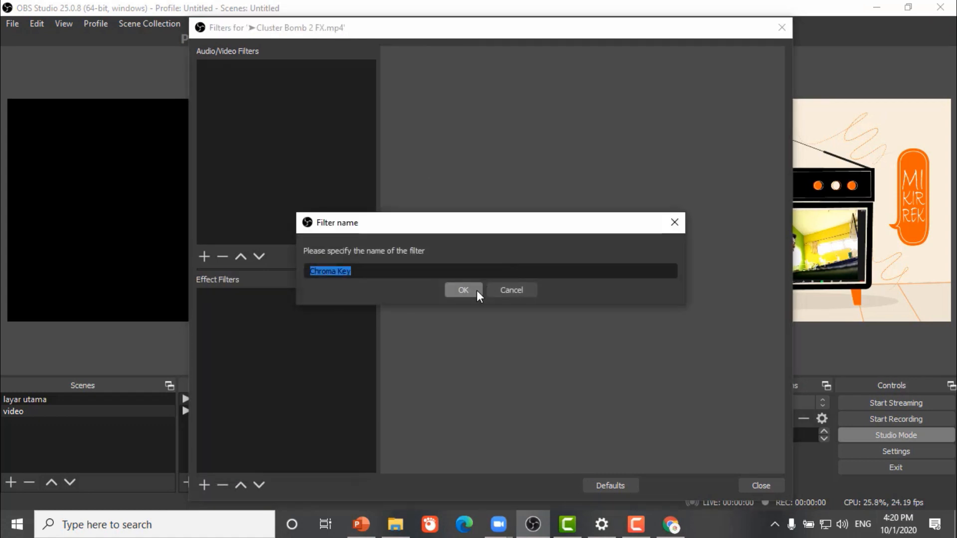
click(476, 291)
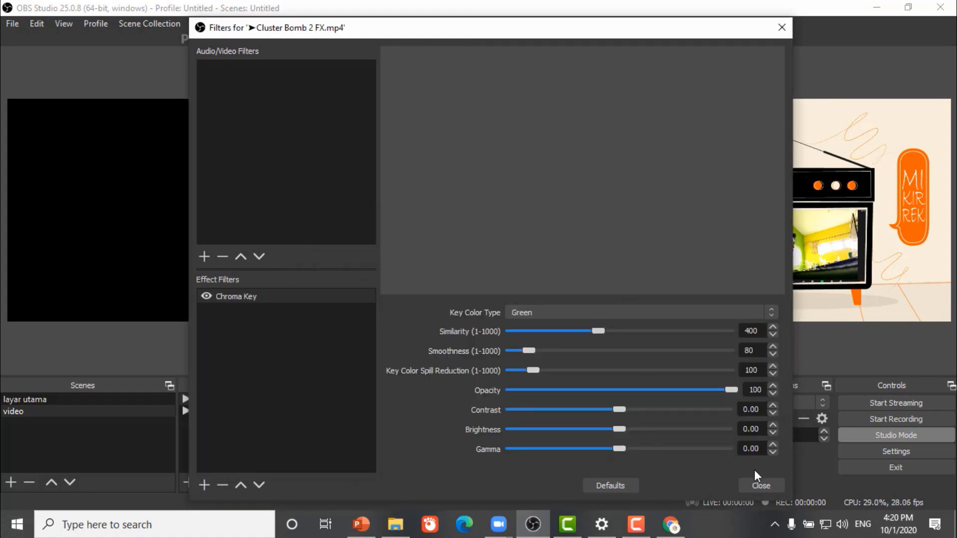
click(764, 486)
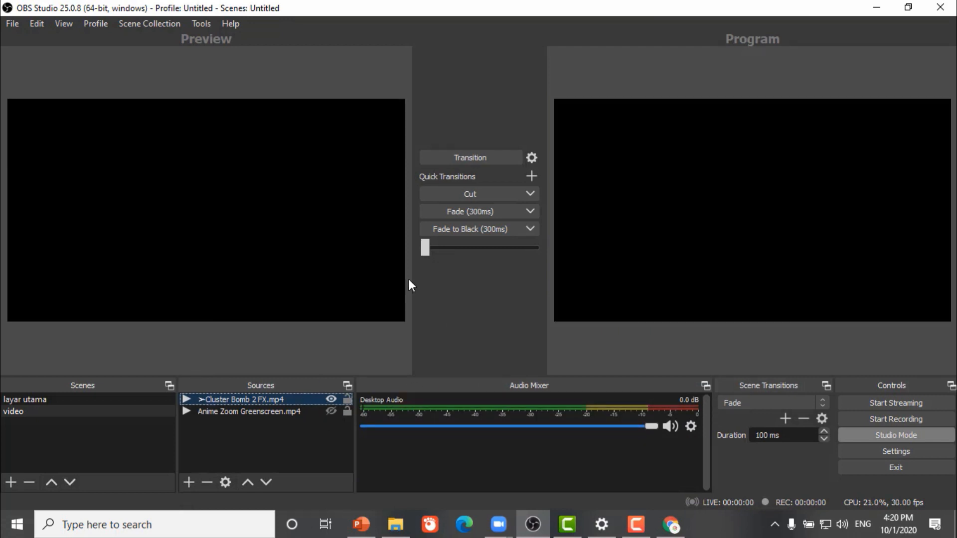
Step: Transition the video scene to the program output and set the Cluster Bomb 2 FX clip's audio monitoring to Monitor and Output
click(493, 158)
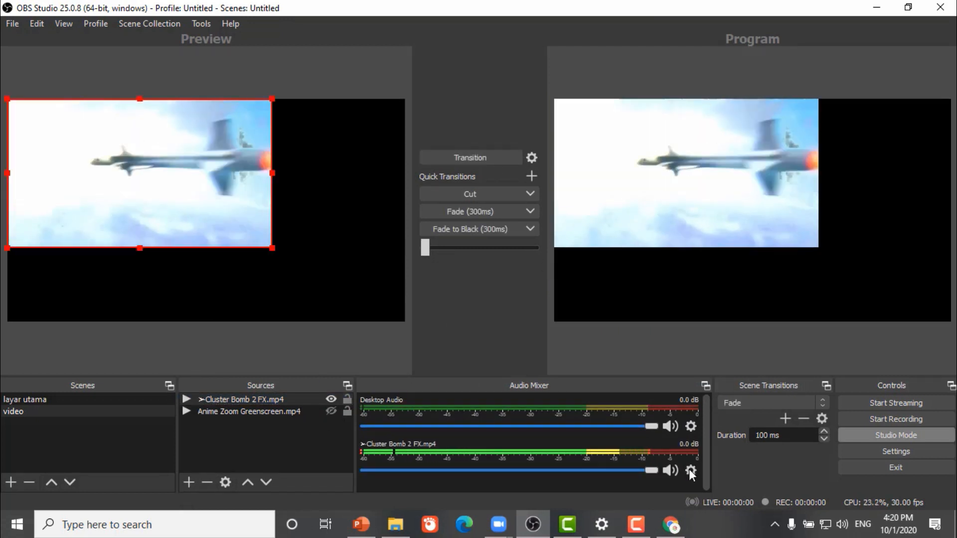
click(690, 470)
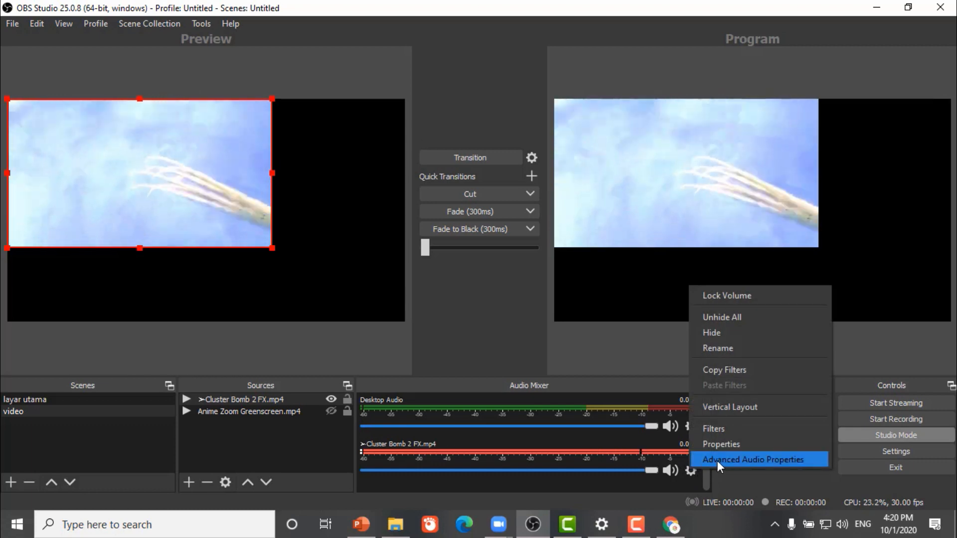
click(717, 461)
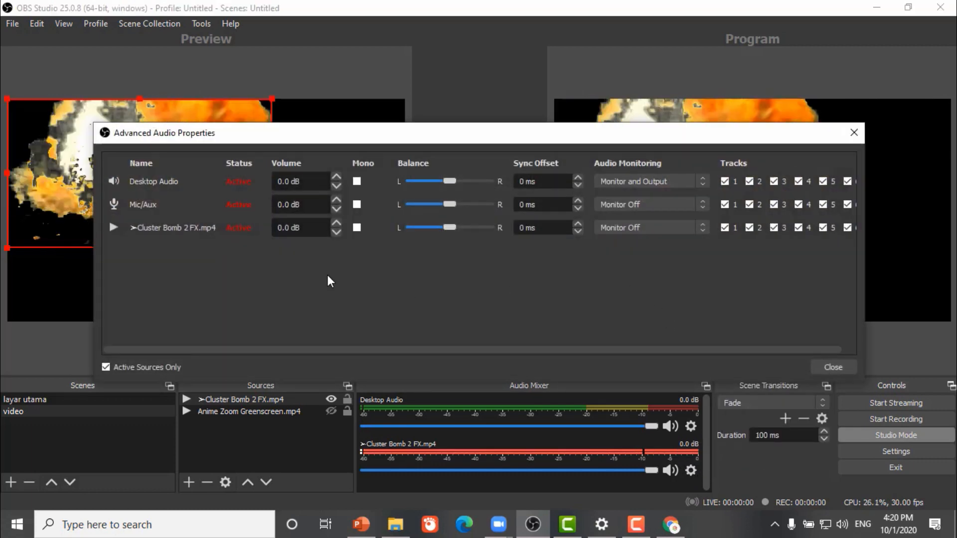
click(653, 229)
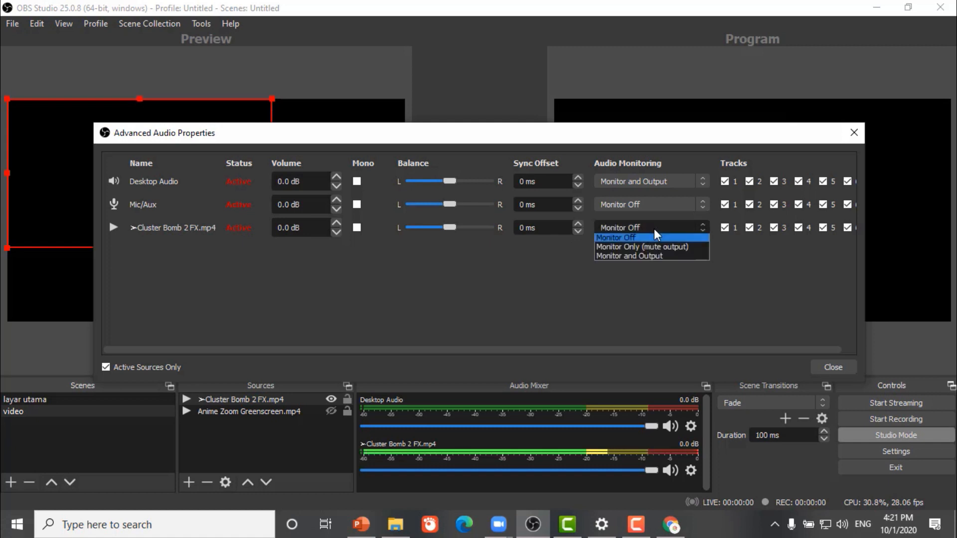
click(657, 257)
click(829, 367)
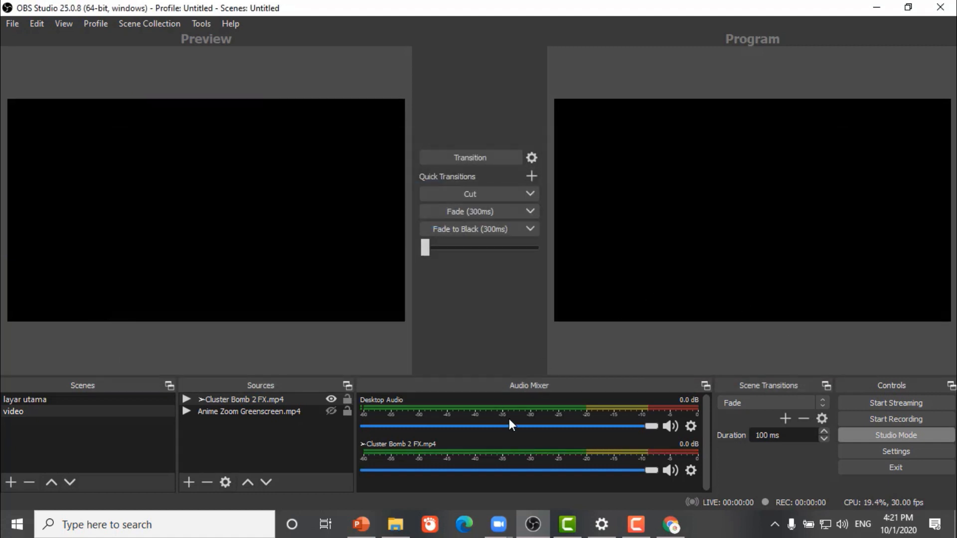
Step: Load the layar utama scene in the preview and transition it to the program output
click(100, 400)
click(91, 410)
click(94, 399)
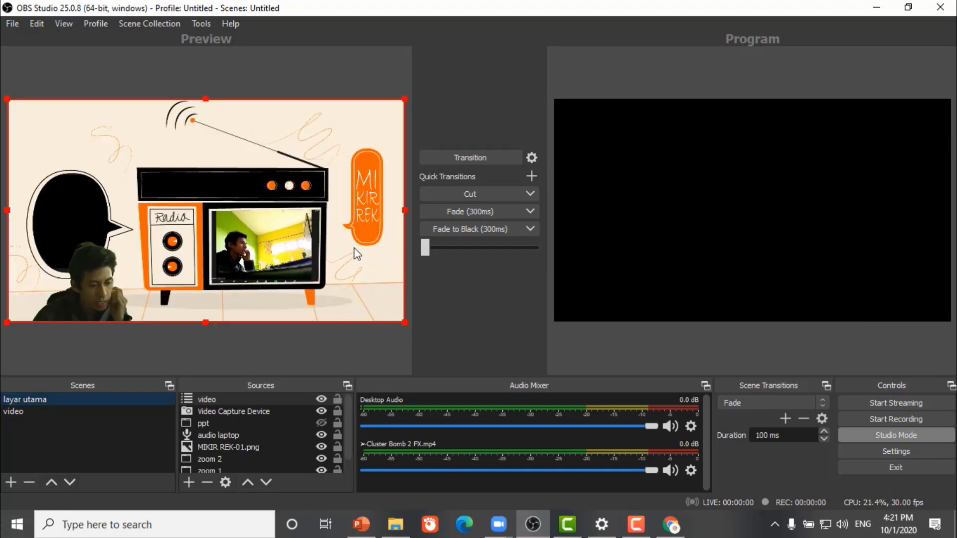
click(446, 159)
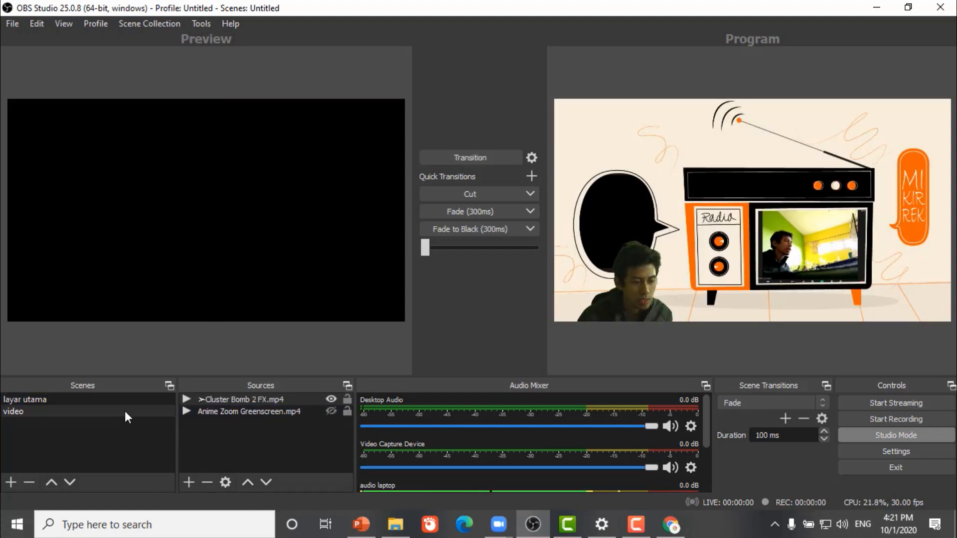
Step: Replay the Cluster Bomb 2 FX clip by toggling its visibility and enlarge it to fill the whole canvas, leaving it visible
click(331, 400)
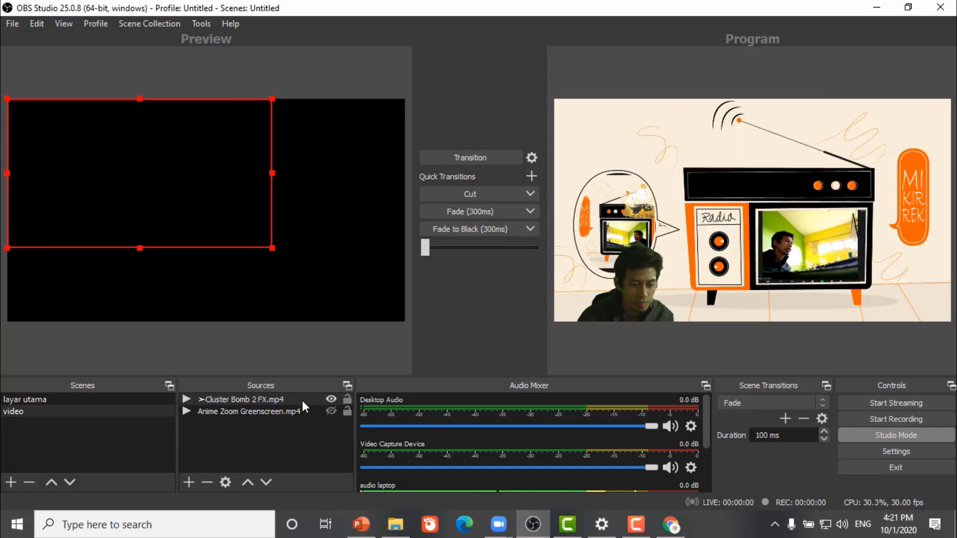
click(302, 400)
click(331, 400)
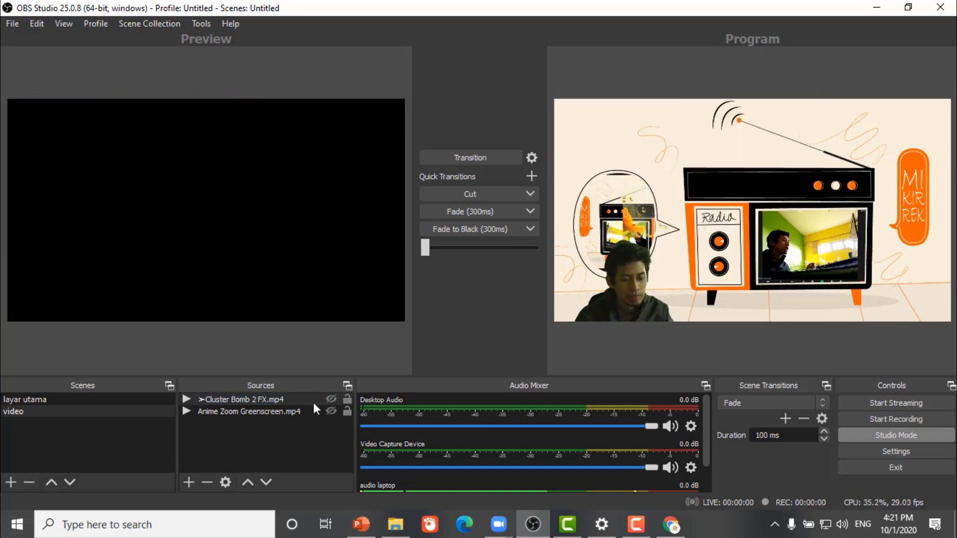
click(310, 401)
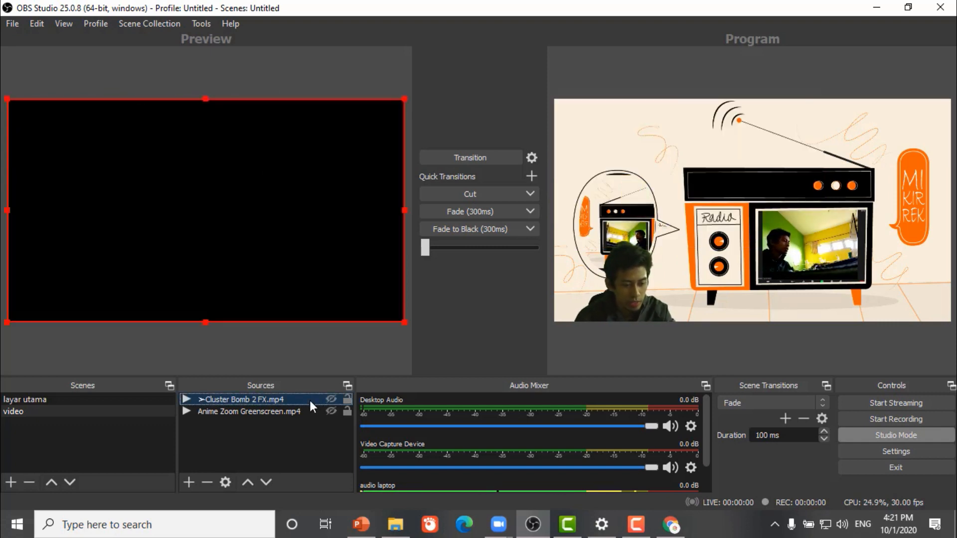
click(332, 399)
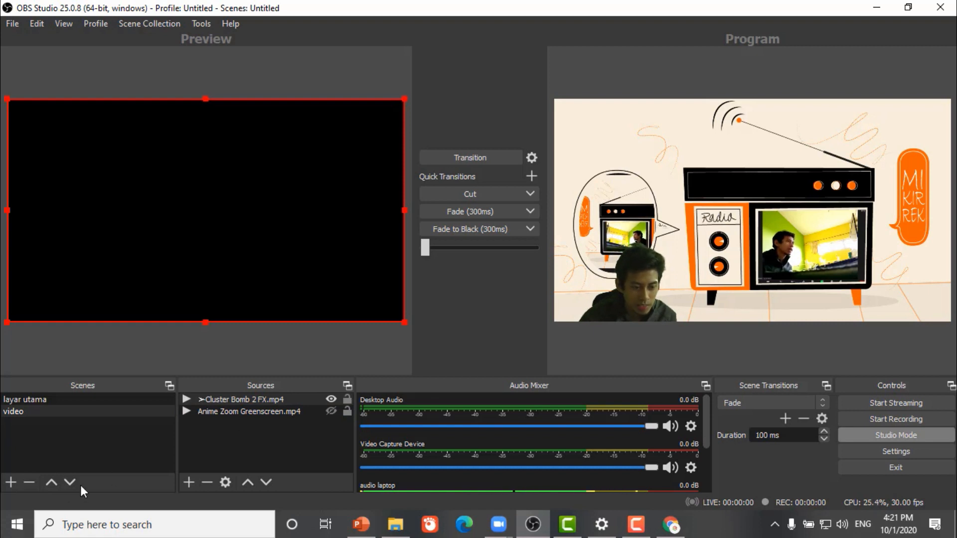
Step: Bring the layar utama scene back into the preview and select its zoom 2 source
click(93, 399)
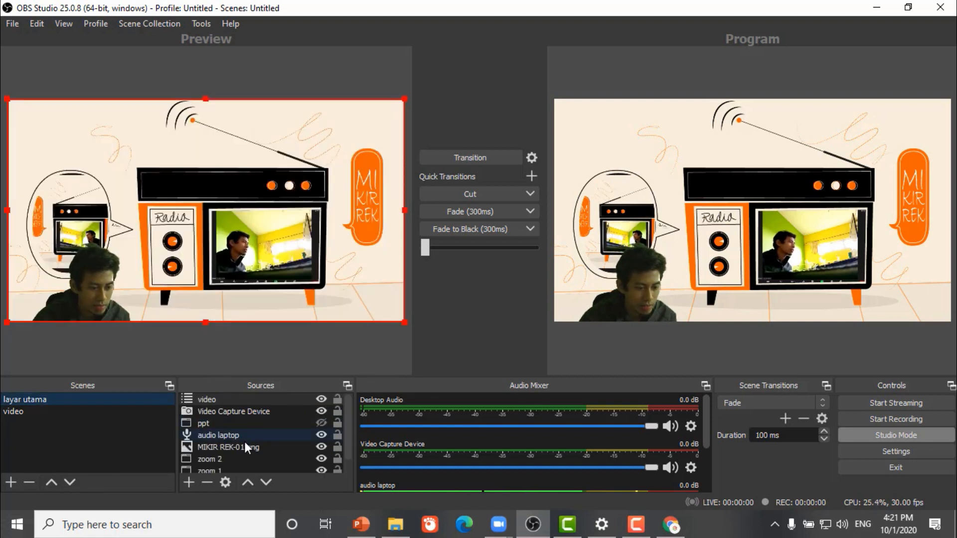
scroll(244, 442, down, 1)
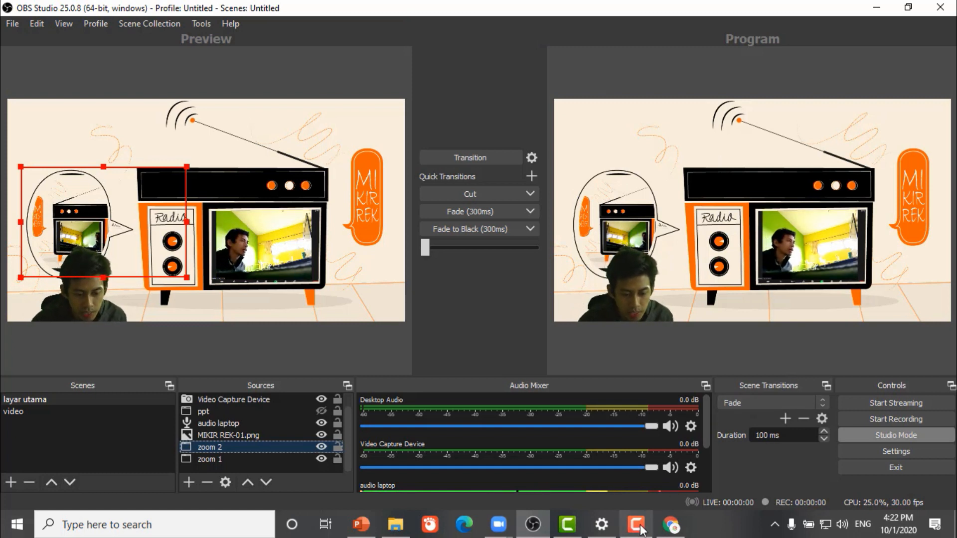
mouse_move(642, 529)
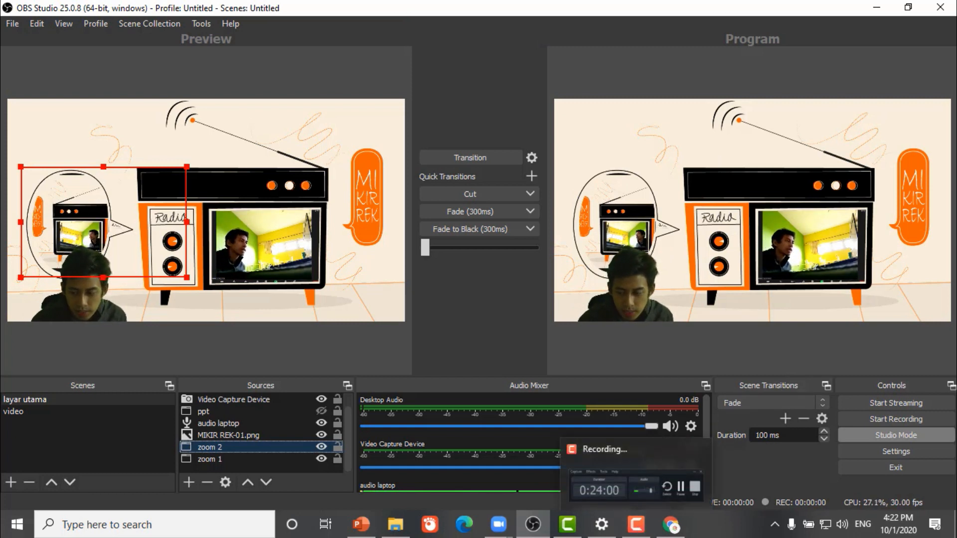